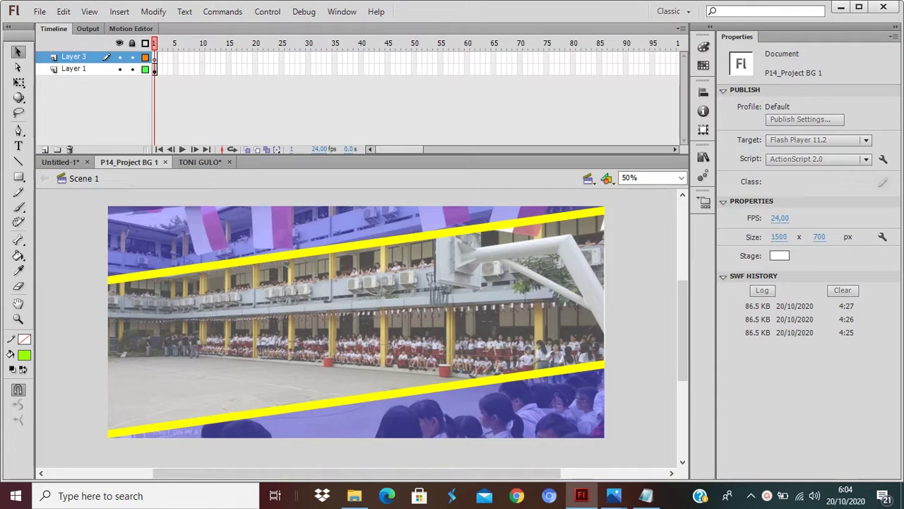
Delete the empty Layer 3 from the main timeline.
{"action": "left_click", "coordinate": [70, 150]}
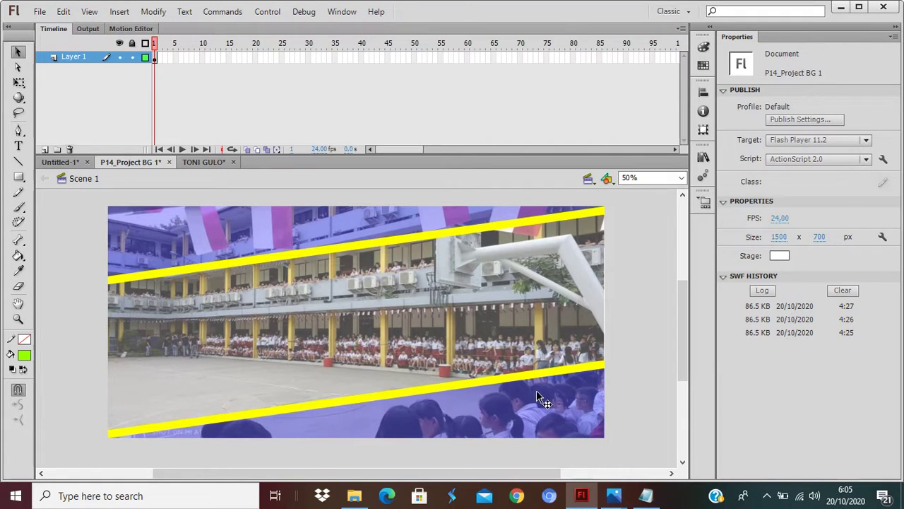
{"action": "left_click", "coordinate": [261, 362]}
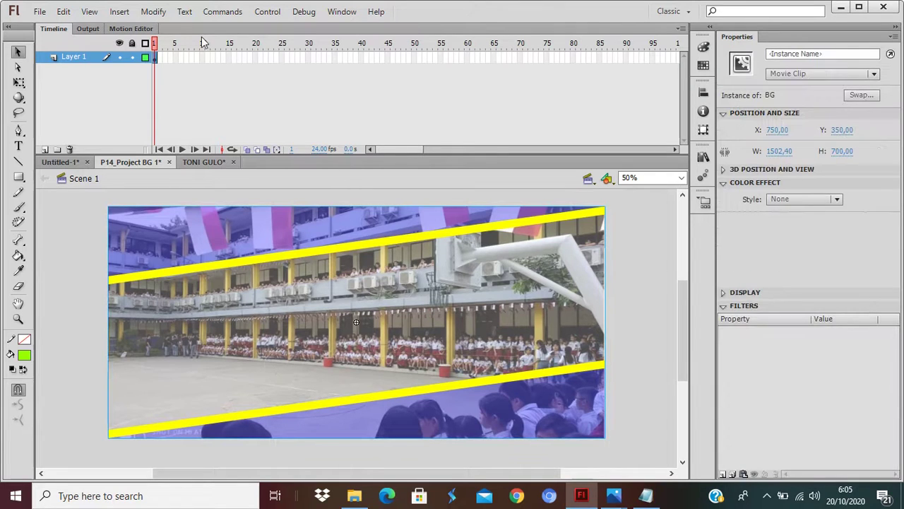
{"action": "left_click", "coordinate": [154, 12]}
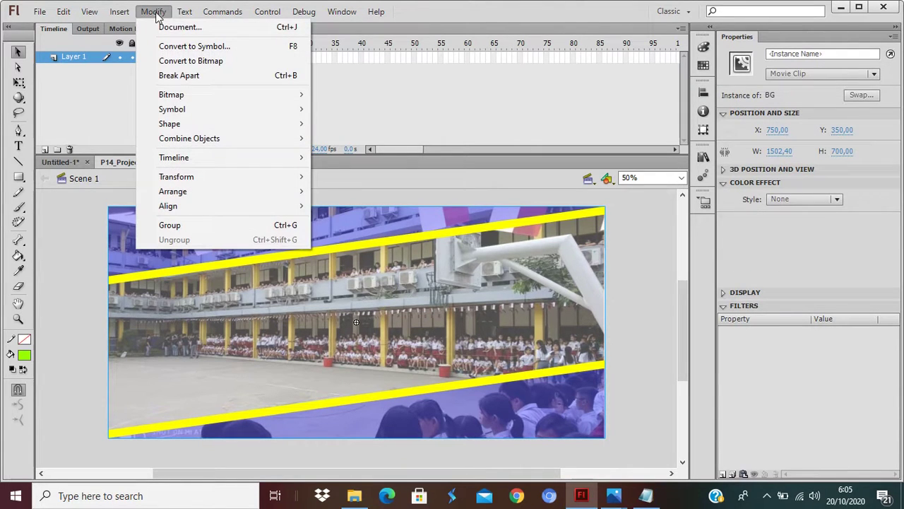
{"action": "left_click", "coordinate": [188, 46]}
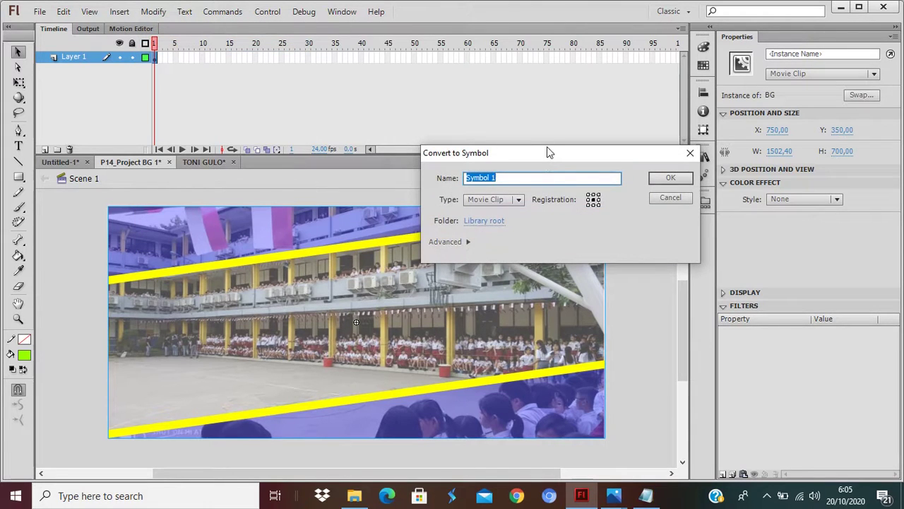
{"action": "left_click_drag", "start_coordinate": [547, 147], "coordinate": [497, 140]}
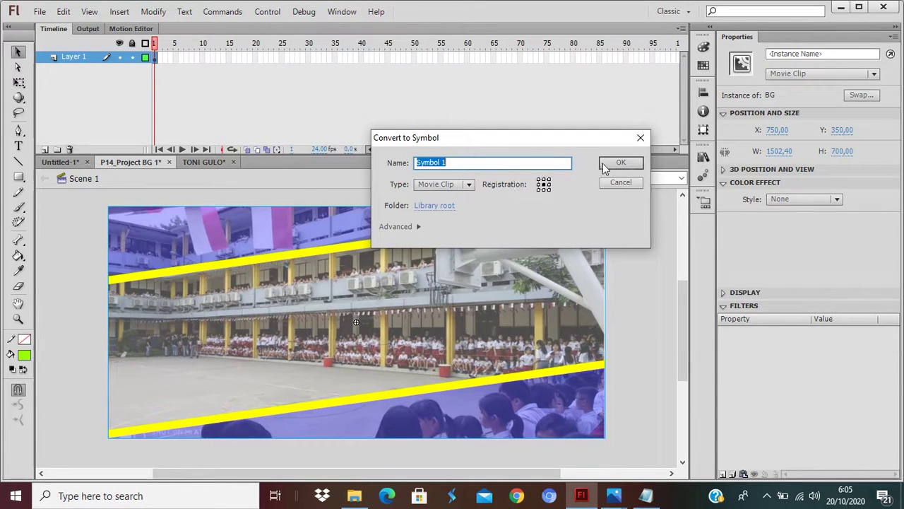
{"action": "left_click", "coordinate": [621, 184]}
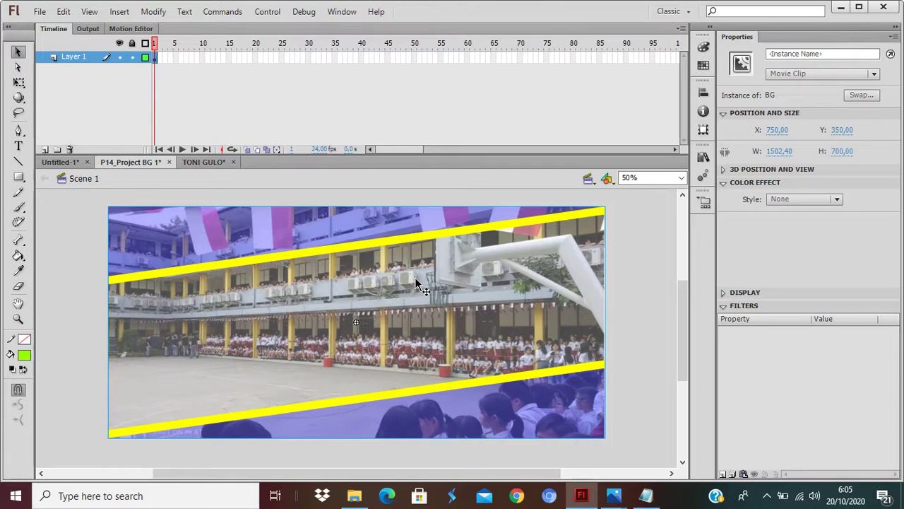
{"action": "left_click", "coordinate": [393, 192]}
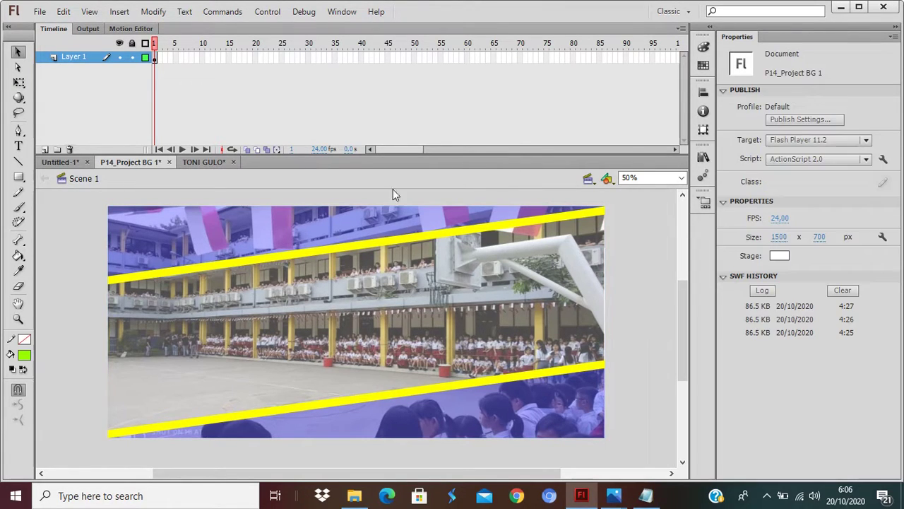
Open the BG movie clip for editing and show its hidden photo layer, Layer 1.
{"action": "left_click", "coordinate": [438, 315]}
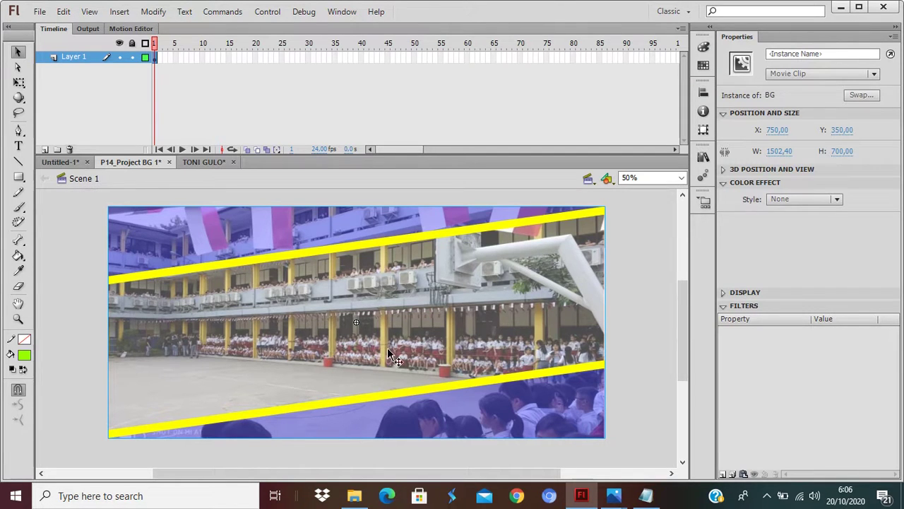
{"action": "double_click", "coordinate": [529, 321]}
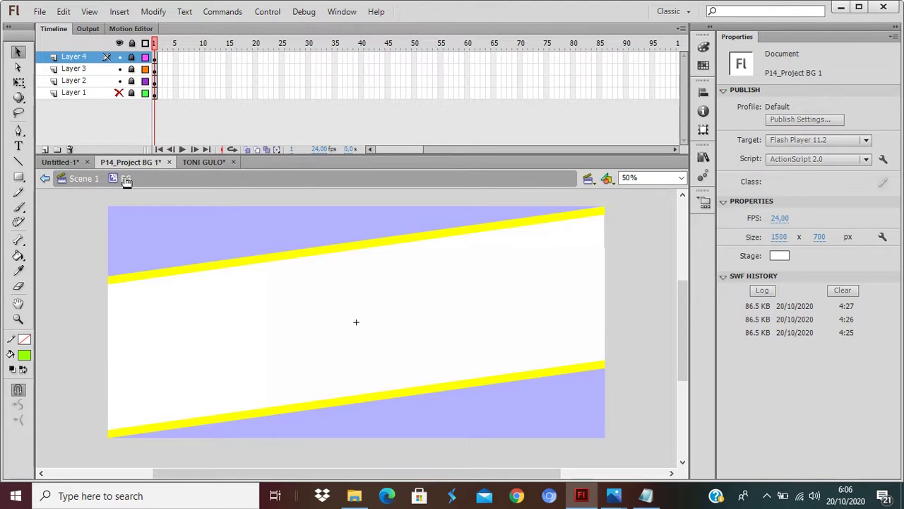
{"action": "left_click", "coordinate": [118, 93]}
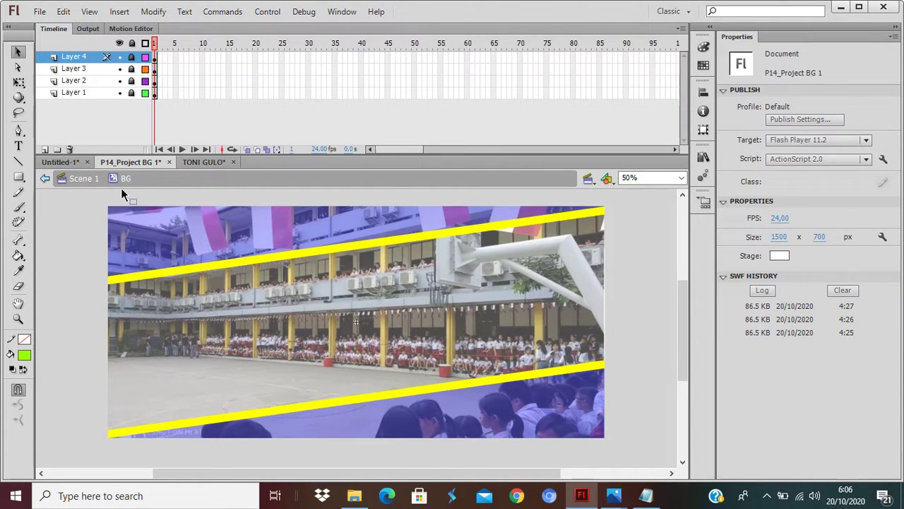
{"action": "left_click", "coordinate": [83, 93]}
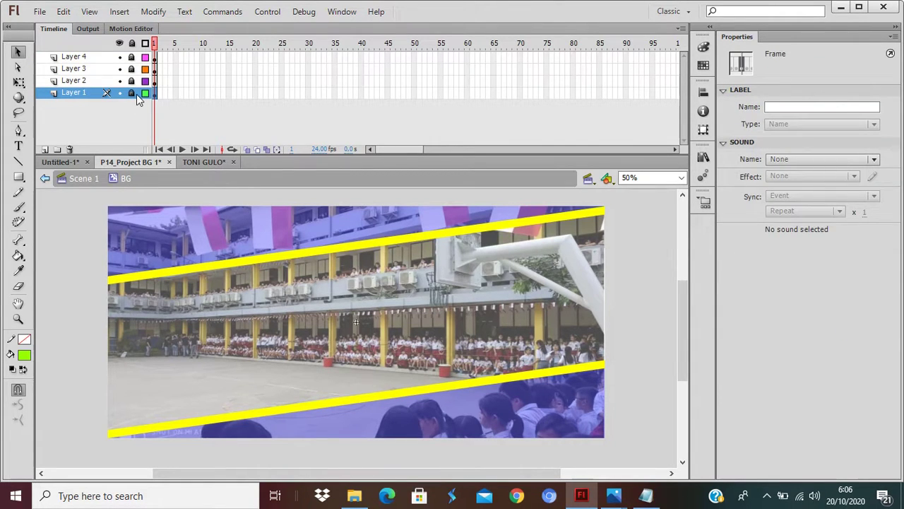
Examine the photo with Layers 4 and 3 hidden and the Layer 2 overlay switched off and on, and view the fill colour's alpha.
{"action": "left_click", "coordinate": [120, 58]}
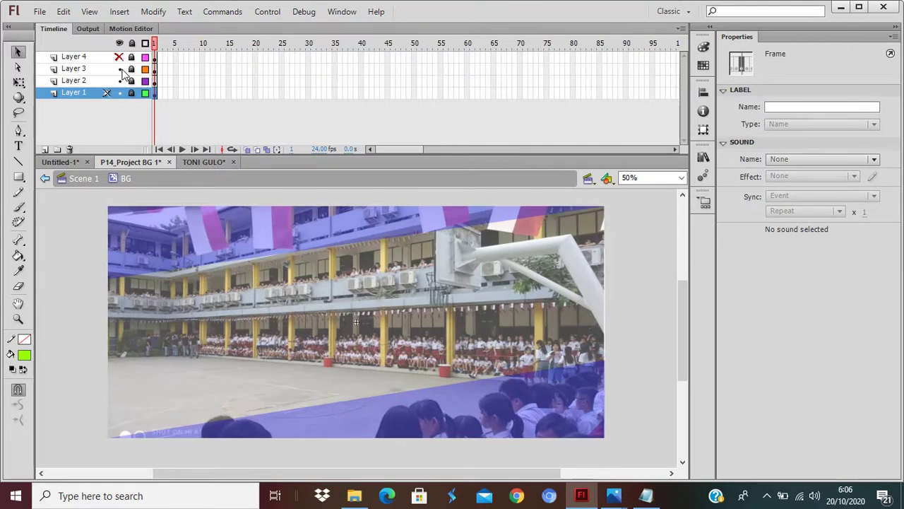
{"action": "left_click", "coordinate": [119, 69]}
{"action": "left_click", "coordinate": [78, 83]}
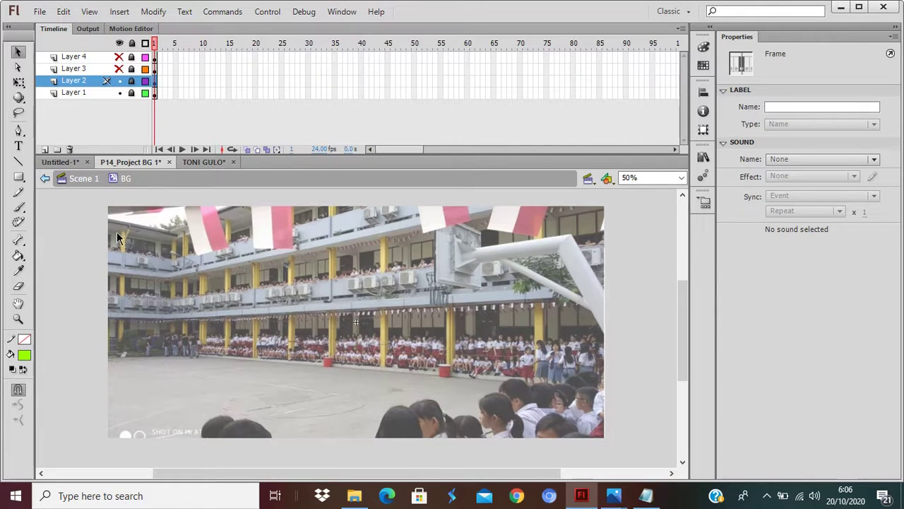
{"action": "left_click", "coordinate": [119, 82]}
{"action": "left_click", "coordinate": [120, 81]}
{"action": "left_click", "coordinate": [120, 82]}
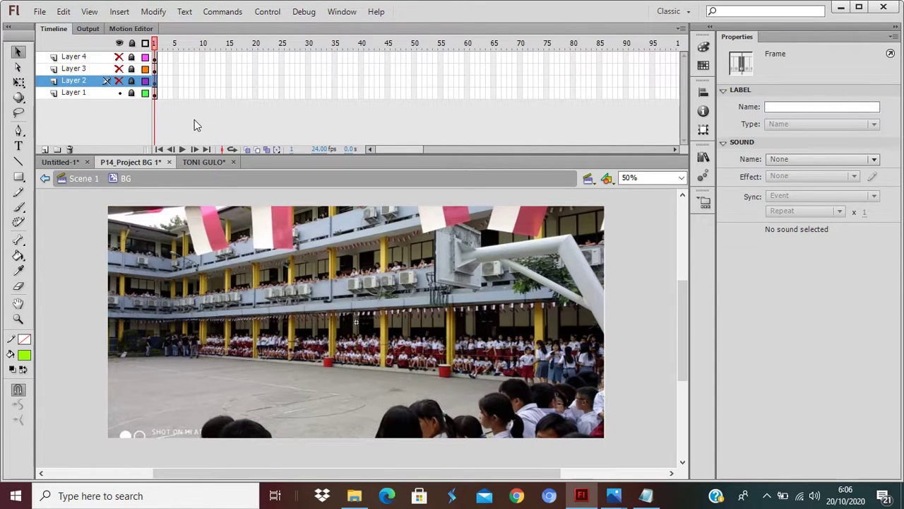
{"action": "left_click", "coordinate": [119, 81]}
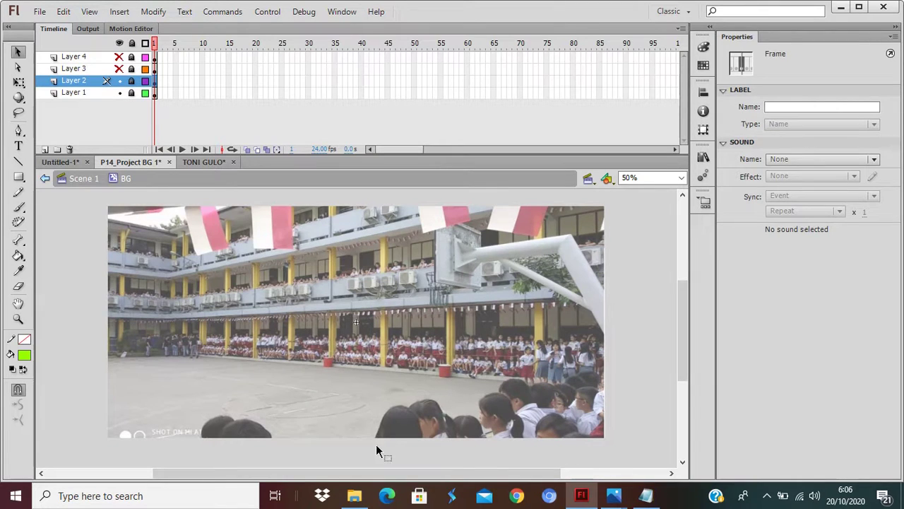
{"action": "left_click", "coordinate": [24, 355]}
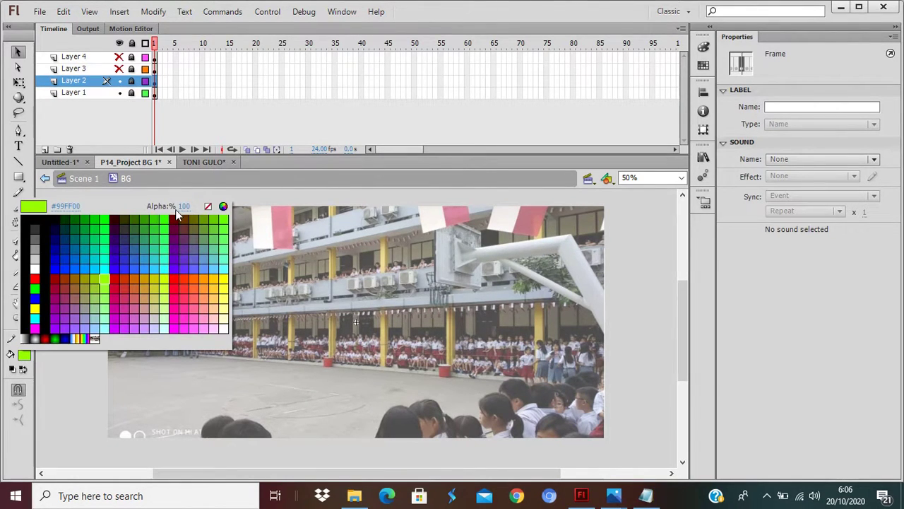
{"action": "left_click", "coordinate": [301, 190]}
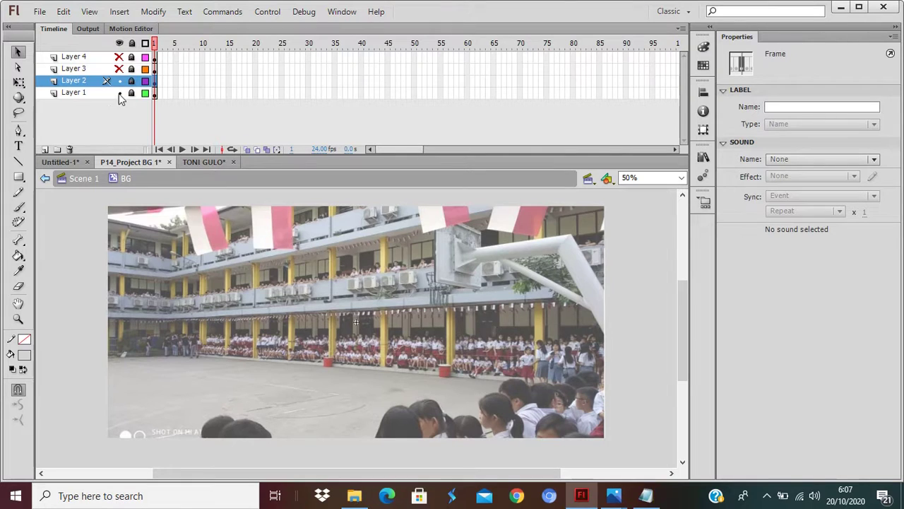
Show Layers 3 and 4 of the BG symbol again and return to Scene 1.
{"action": "left_click", "coordinate": [119, 69]}
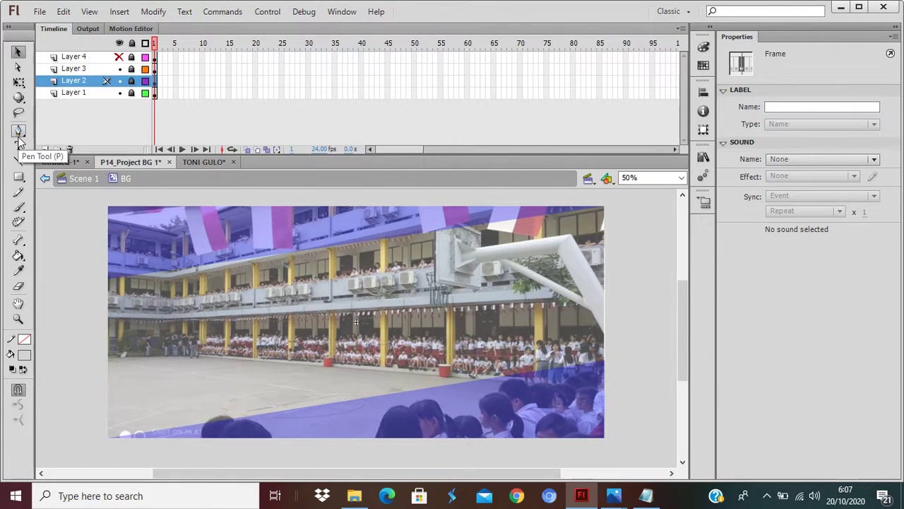
{"action": "left_click", "coordinate": [19, 178]}
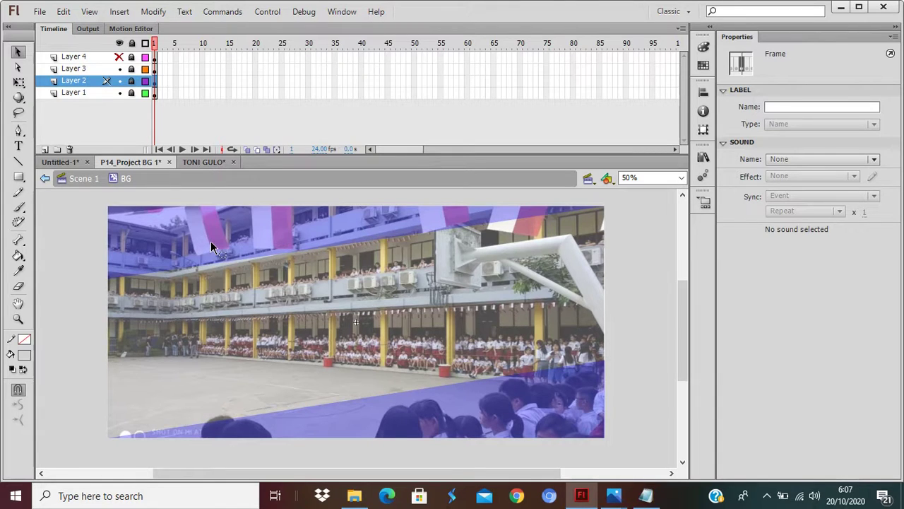
{"action": "left_click", "coordinate": [118, 57]}
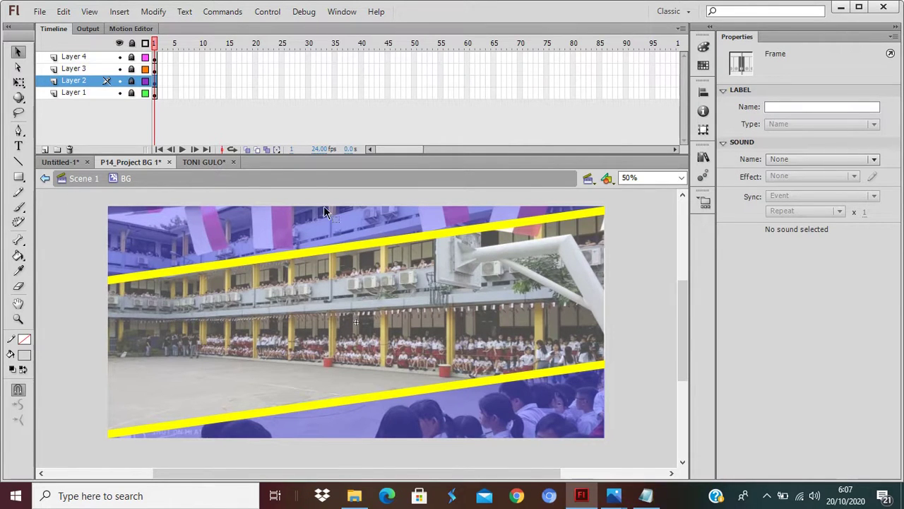
{"action": "left_click", "coordinate": [83, 179]}
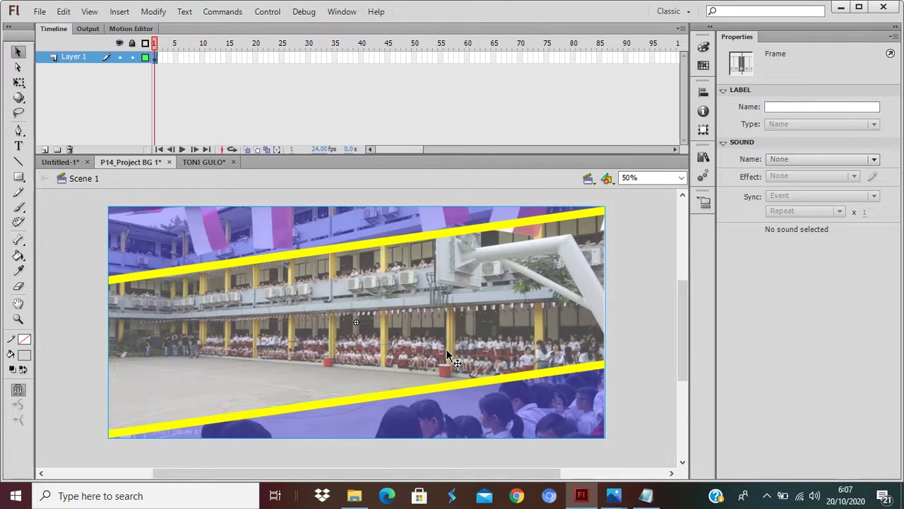
Rename Layer 1 of the scene as Background.
{"action": "double_click", "coordinate": [69, 60]}
{"action": "type", "text": "B"}
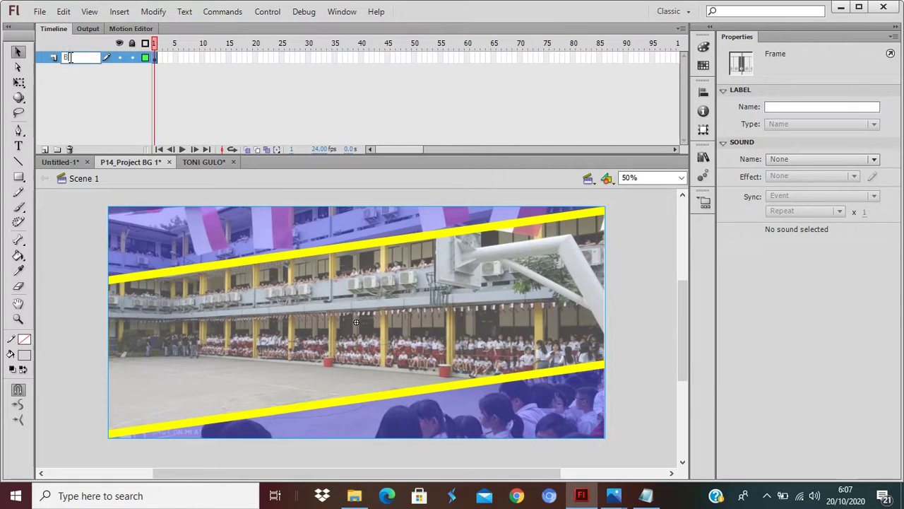
{"action": "type", "text": "ackground"}
{"action": "key", "text": "Return"}
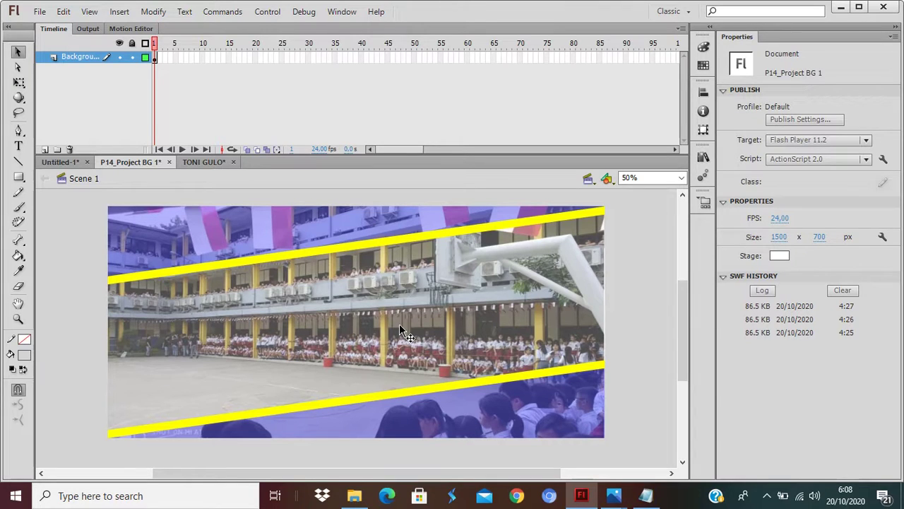
{"action": "left_click", "coordinate": [588, 181]}
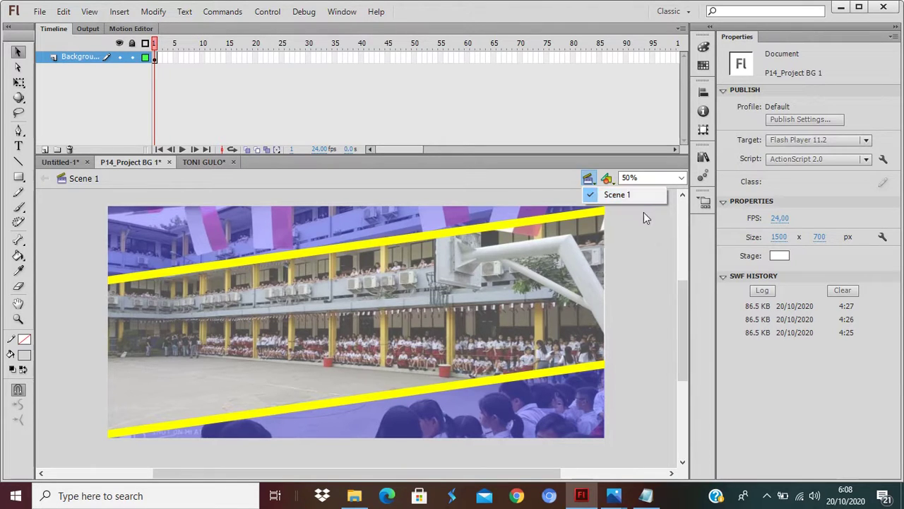
{"action": "left_click", "coordinate": [654, 258]}
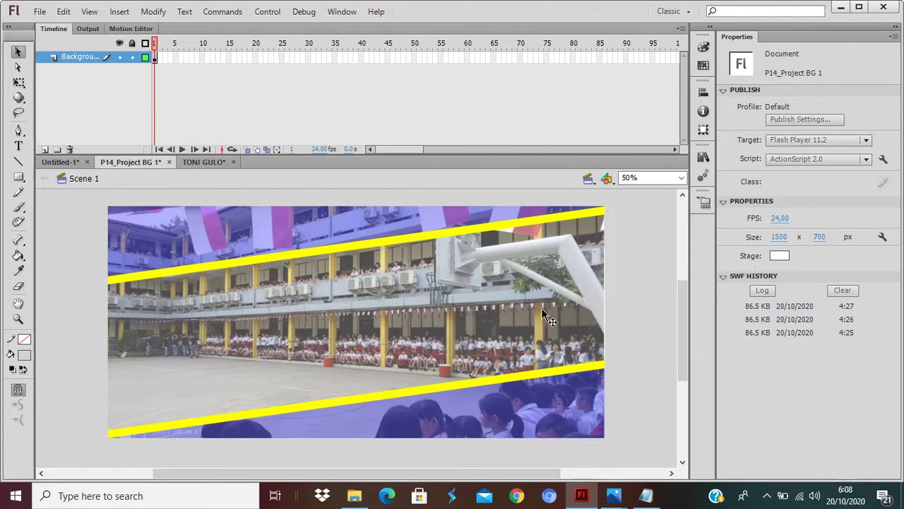
Add a layer named Loading_1 above the Background layer and lock Background.
{"action": "left_click", "coordinate": [44, 150]}
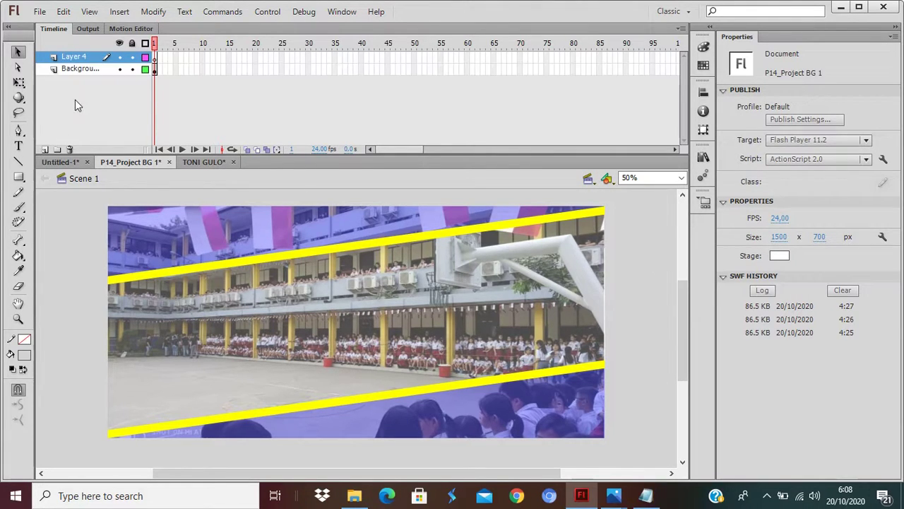
{"action": "left_click", "coordinate": [131, 70]}
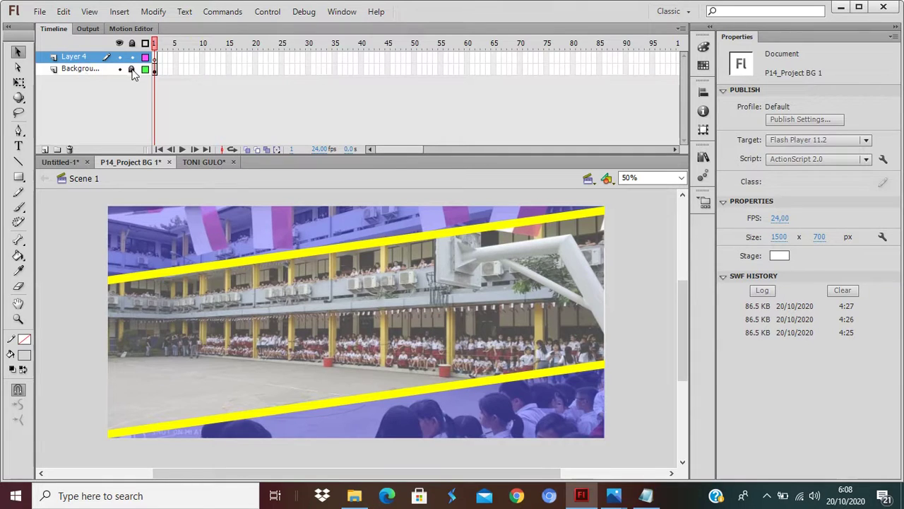
{"action": "left_click", "coordinate": [70, 58]}
{"action": "double_click", "coordinate": [70, 58]}
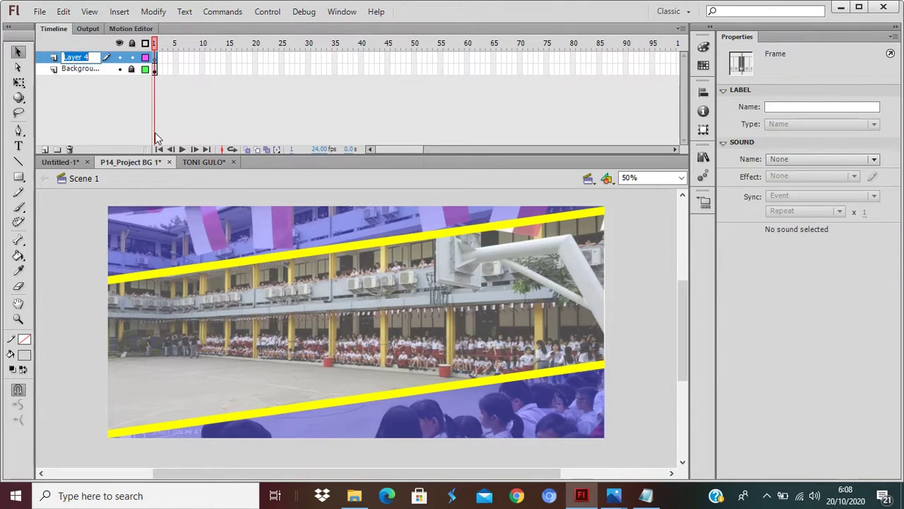
{"action": "type", "text": "Loading_1"}
{"action": "key", "text": "Return"}
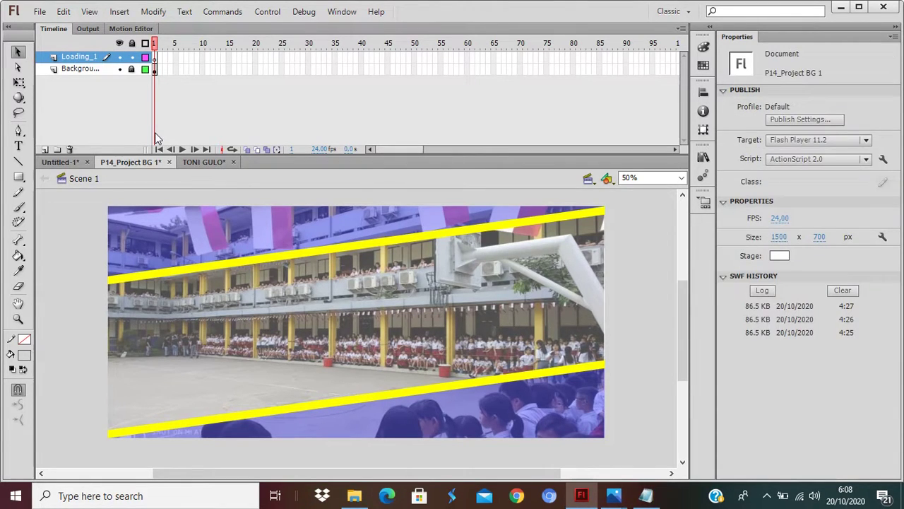
{"action": "left_click", "coordinate": [24, 357]}
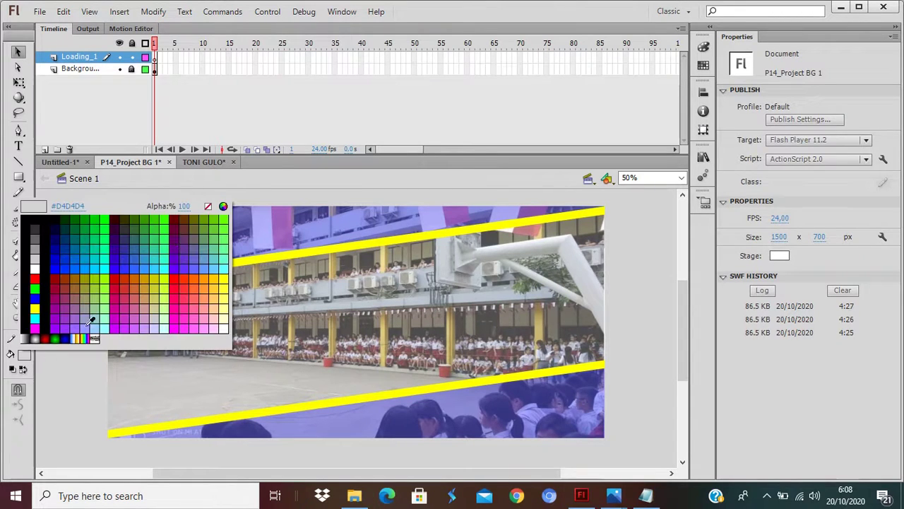
{"action": "left_click", "coordinate": [185, 212]}
{"action": "key", "text": "Return"}
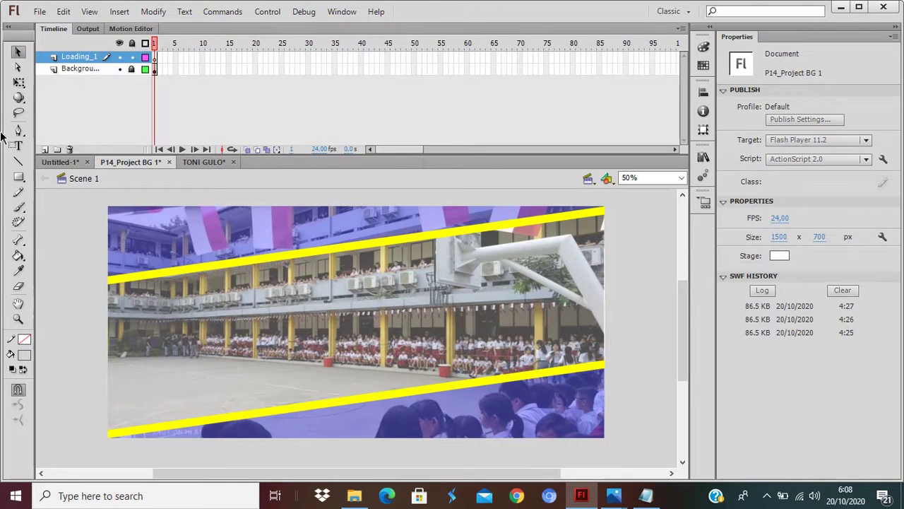
Draw a circle about 382 px in diameter near the stage's centre with the Oval tool, using a red stroke and cyan fill.
{"action": "left_click", "coordinate": [19, 177]}
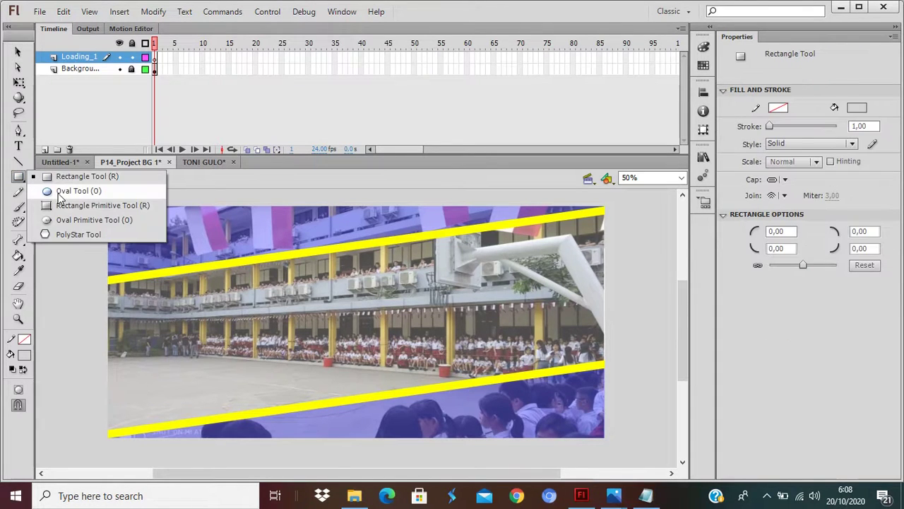
{"action": "left_click", "coordinate": [59, 197]}
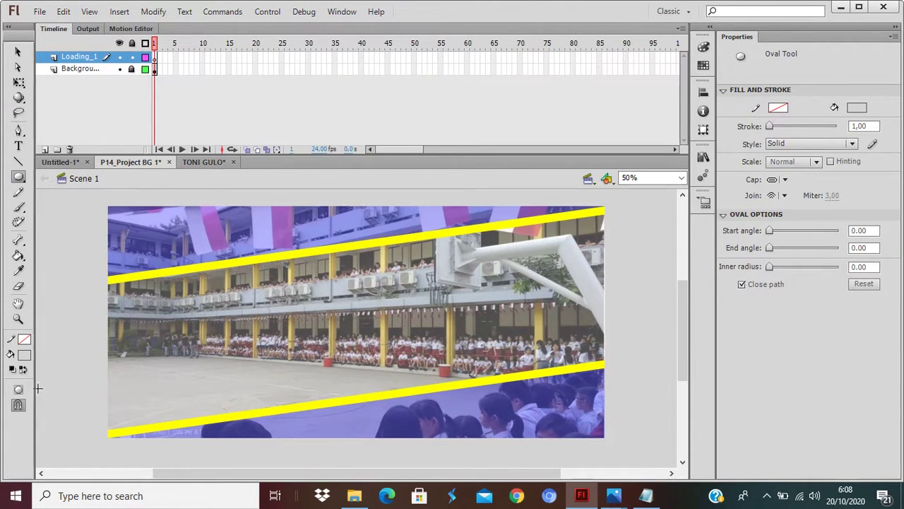
{"action": "left_click", "coordinate": [25, 339]}
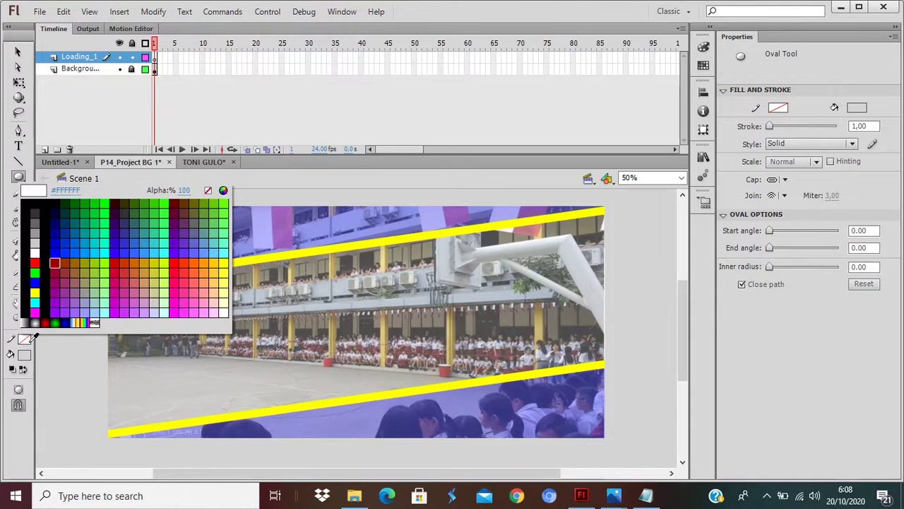
{"action": "left_click", "coordinate": [34, 263]}
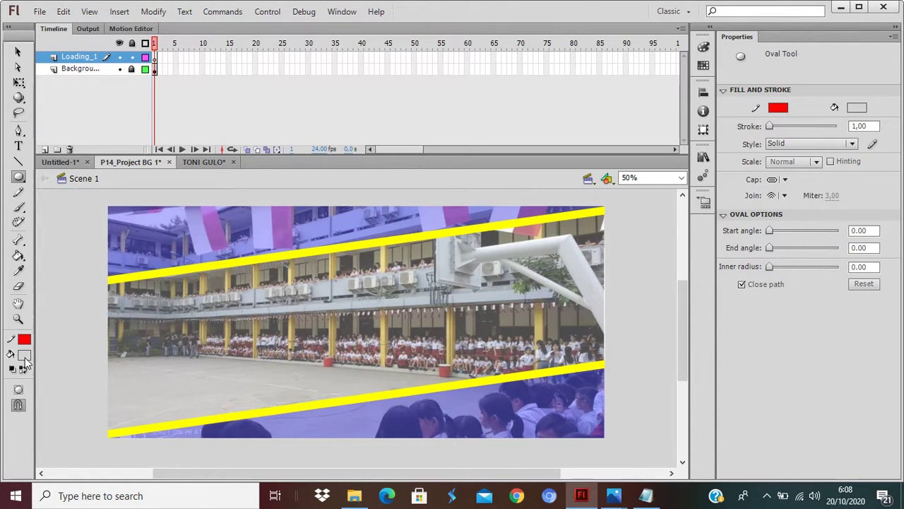
{"action": "left_click", "coordinate": [25, 357]}
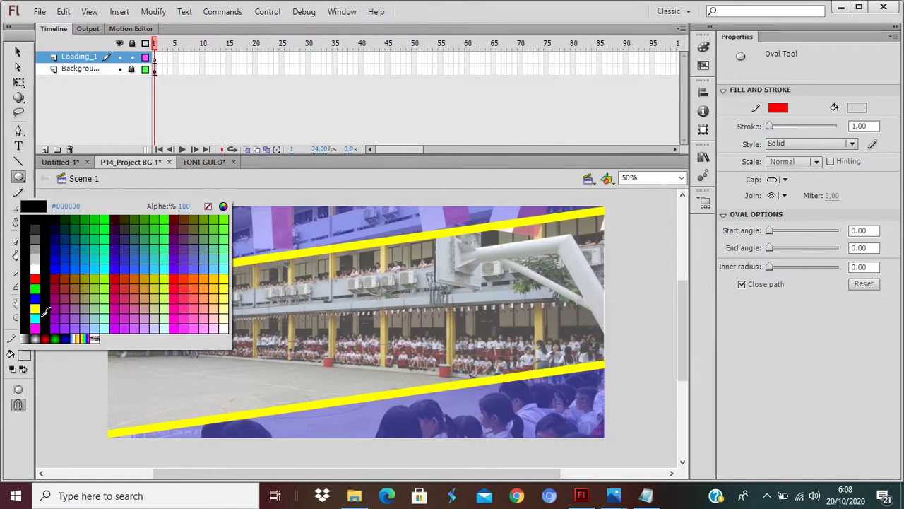
{"action": "left_click", "coordinate": [34, 319]}
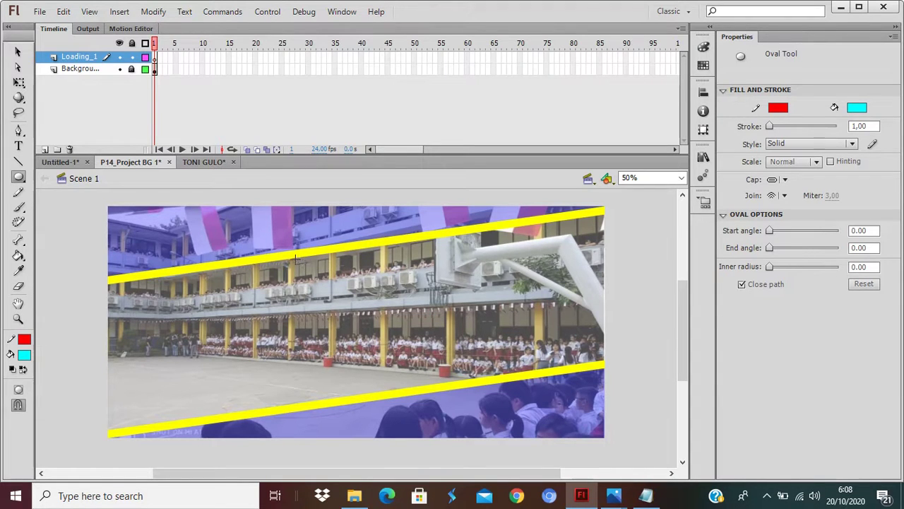
{"action": "left_click_drag", "start_coordinate": [299, 260], "coordinate": [421, 376]}
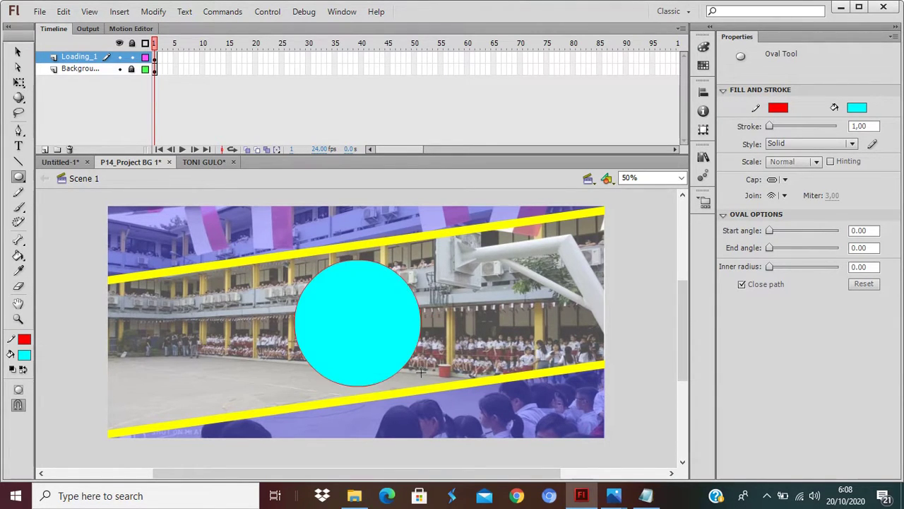
Shrink the circle's red outline about its centre to about 286 px in diameter, leaving the cyan fill at its size.
{"action": "left_click", "coordinate": [19, 53]}
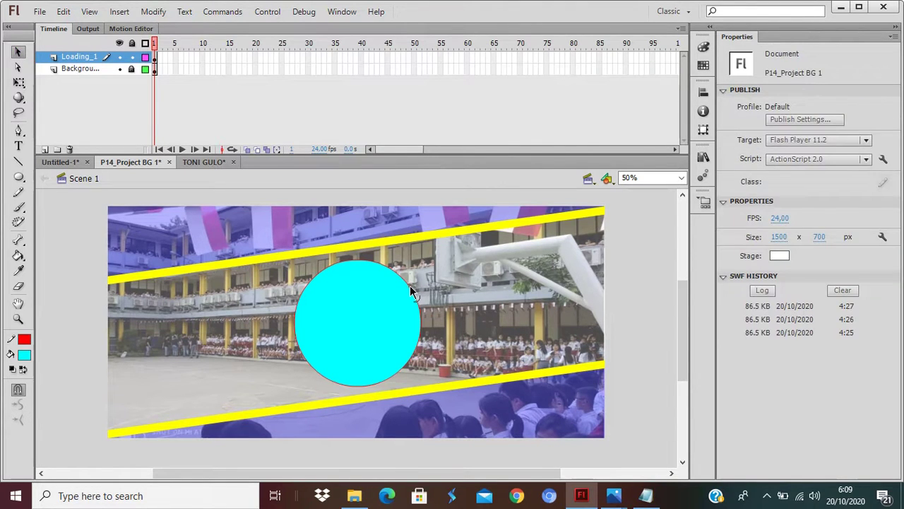
{"action": "left_click", "coordinate": [414, 291]}
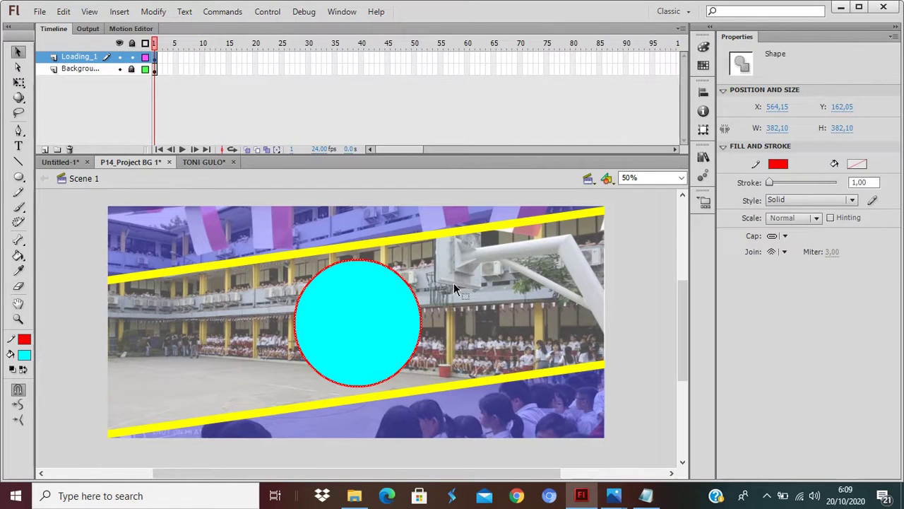
{"action": "left_click", "coordinate": [19, 83]}
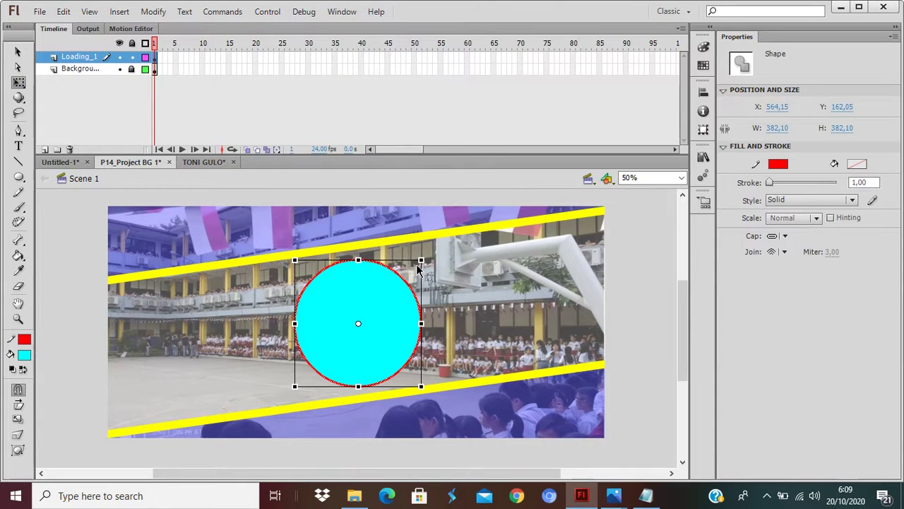
{"action": "left_click_drag", "start_coordinate": [421, 260], "coordinate": [403, 264]}
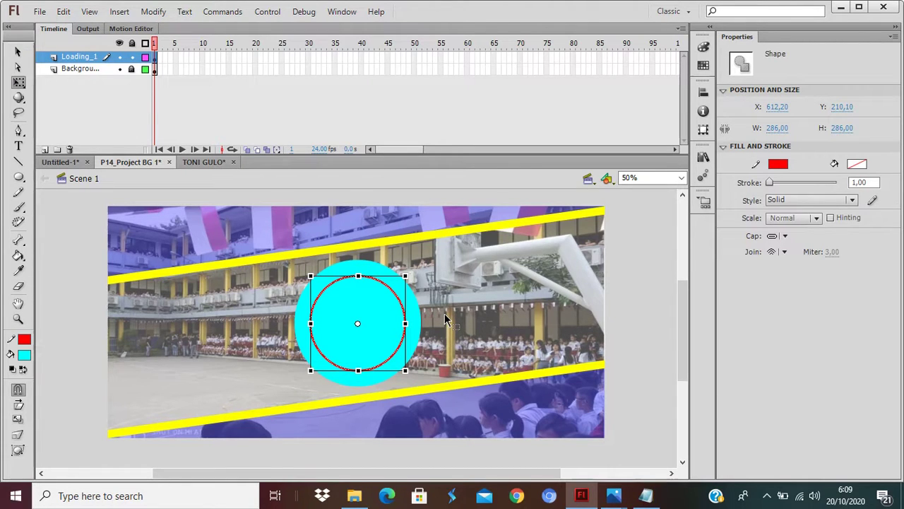
{"action": "left_click", "coordinate": [466, 329]}
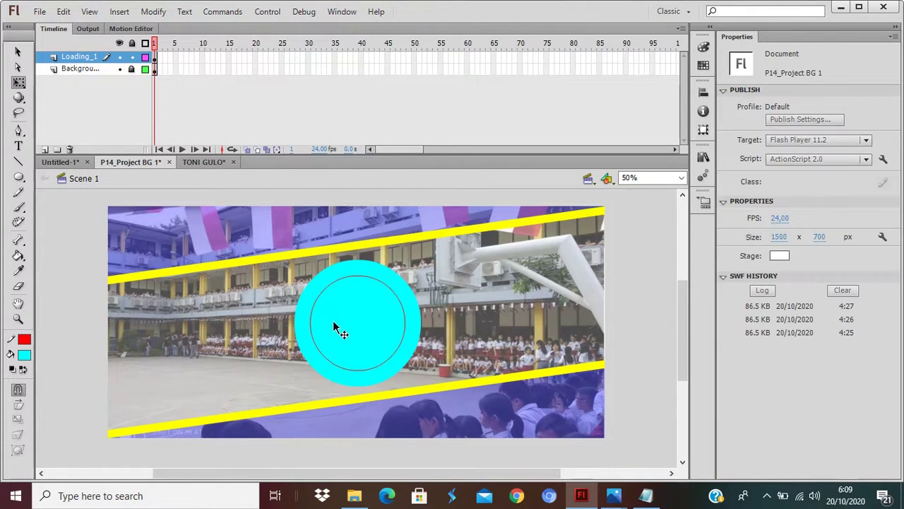
Delete the cyan fill inside the red outline and the outline itself to leave a ring.
{"action": "left_click", "coordinate": [359, 332]}
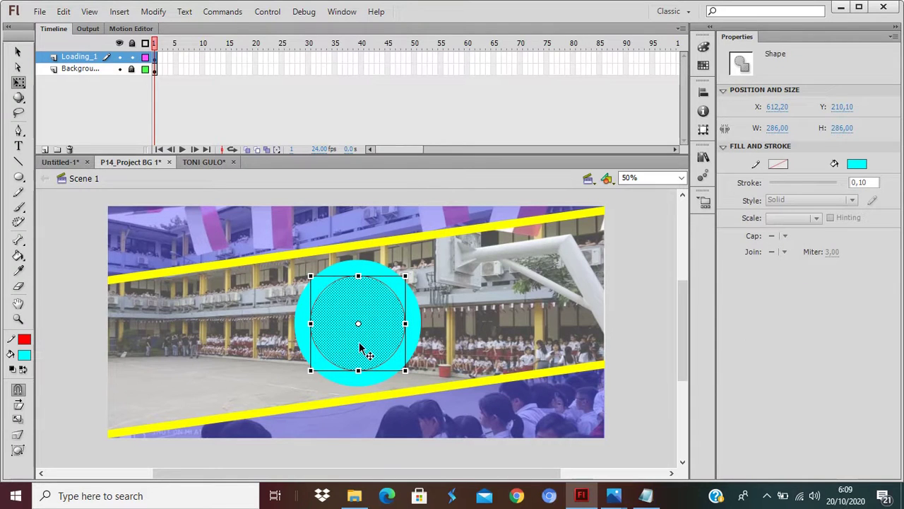
{"action": "key", "text": "Delete"}
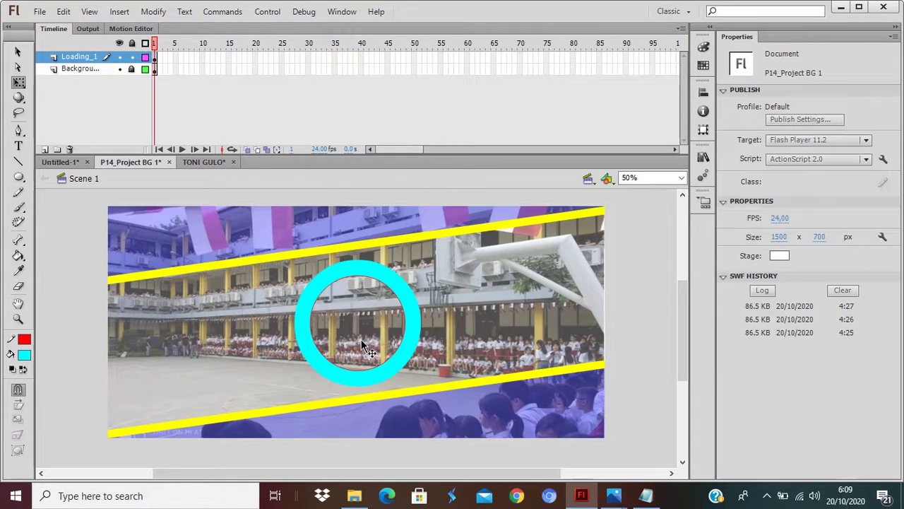
{"action": "left_click", "coordinate": [365, 279]}
{"action": "key", "text": "Delete"}
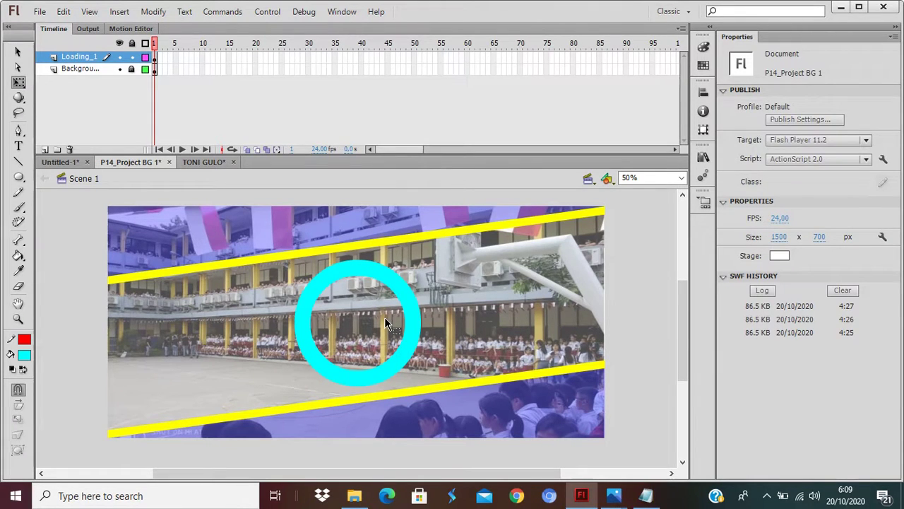
Cut a vertical strip about 48 px wide out of the ring through its centre.
{"action": "left_click", "coordinate": [355, 268]}
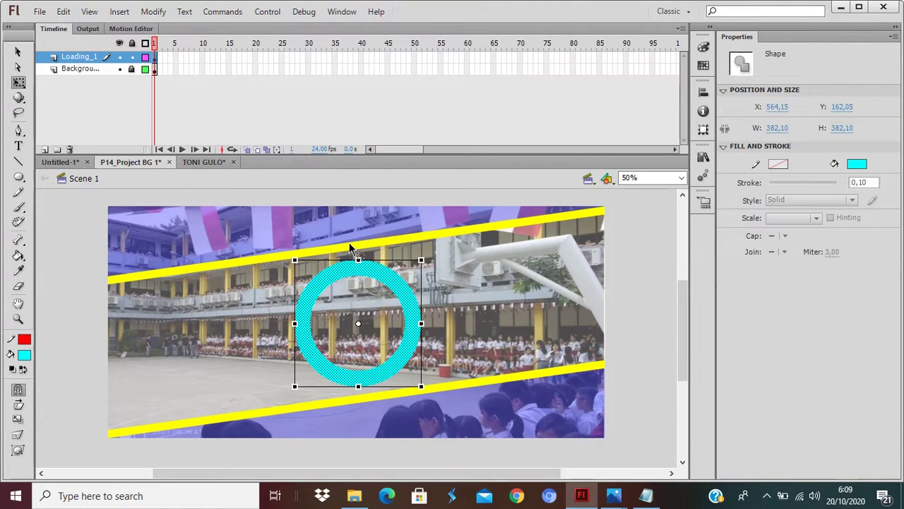
{"action": "left_click_drag", "start_coordinate": [351, 241], "coordinate": [369, 427]}
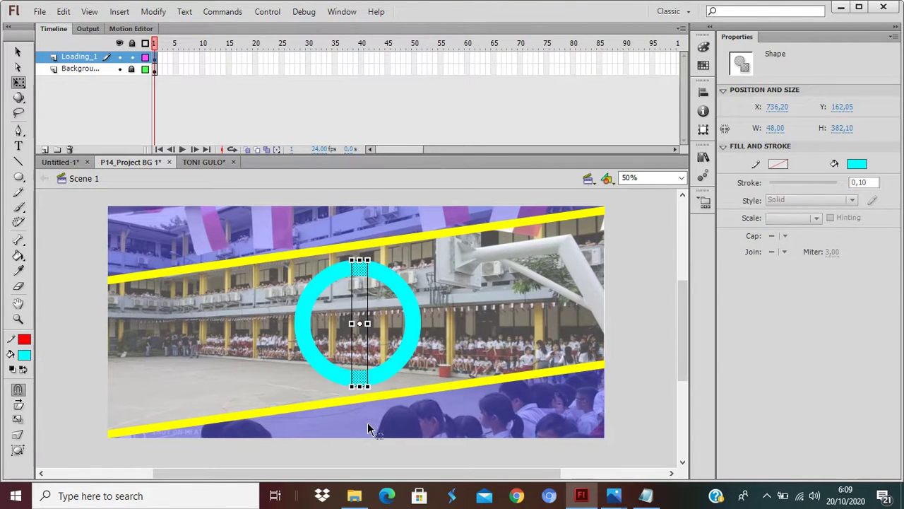
{"action": "key", "text": "Delete"}
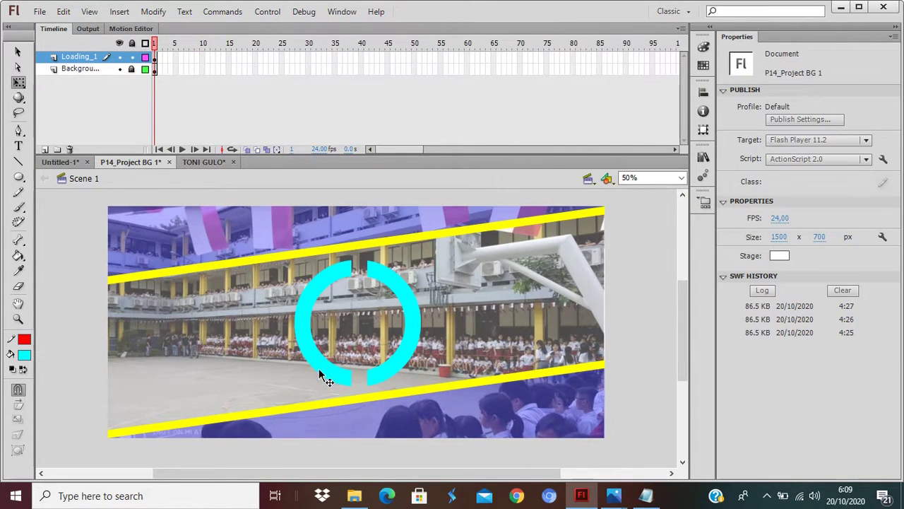
Cut a horizontal strip about 54 px high through the ring's centre to split it into four segments.
{"action": "left_click_drag", "start_coordinate": [230, 210], "coordinate": [485, 435]}
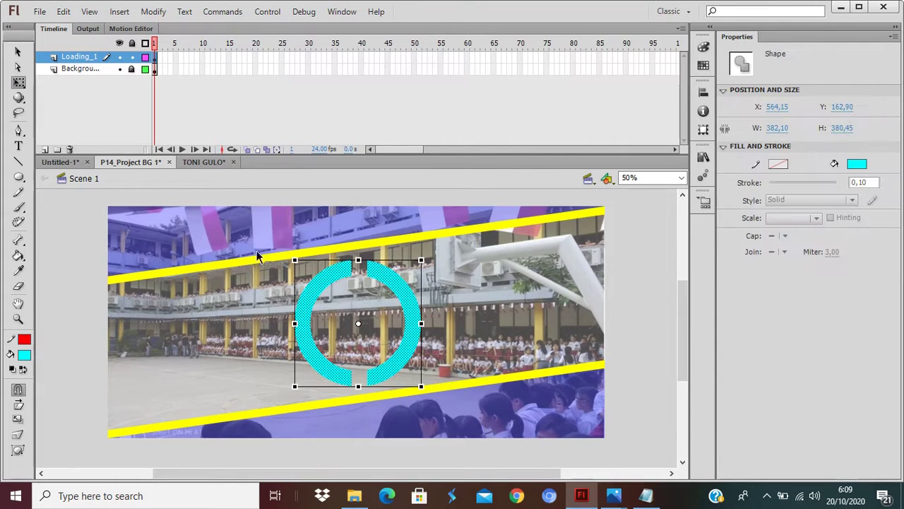
{"action": "left_click", "coordinate": [20, 82]}
{"action": "left_click_drag", "start_coordinate": [289, 322], "coordinate": [472, 335]}
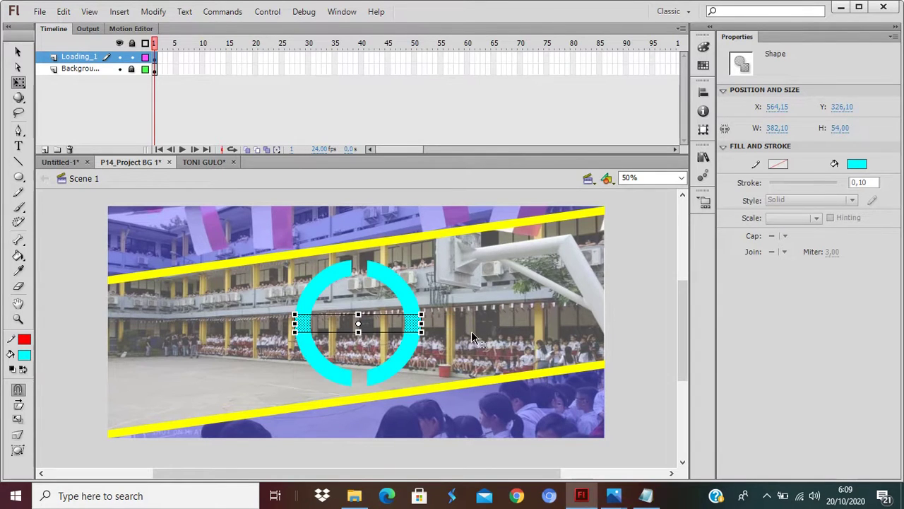
{"action": "key", "text": "Delete"}
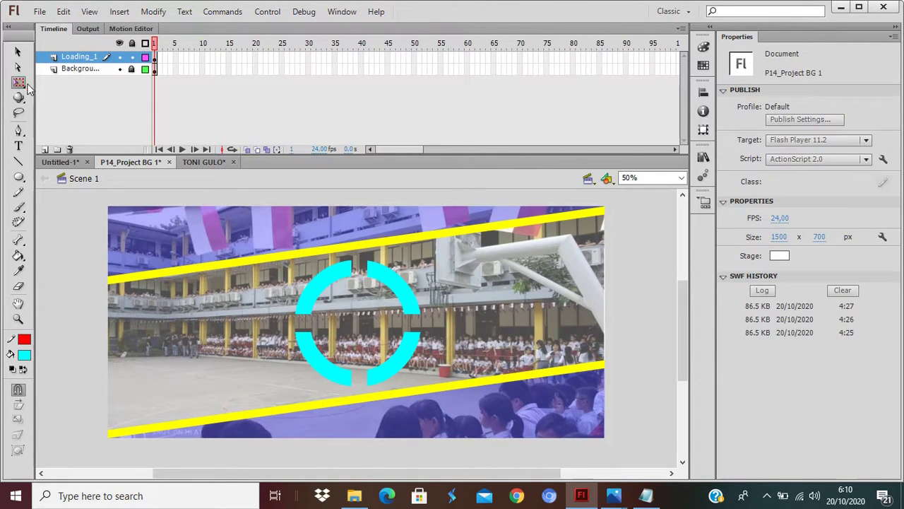
Recolour the ring's upper-right segment green (#00FF00) and its lower-right segment red.
{"action": "left_click", "coordinate": [19, 53]}
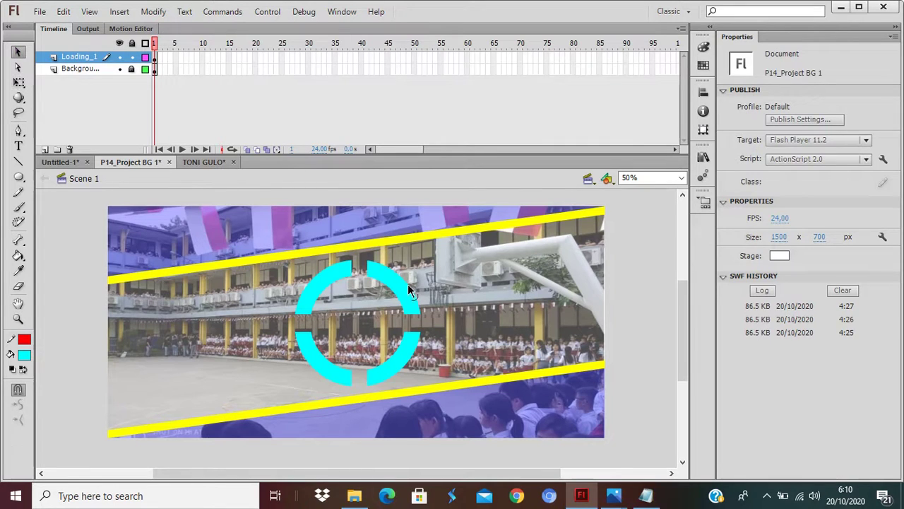
{"action": "left_click", "coordinate": [411, 306]}
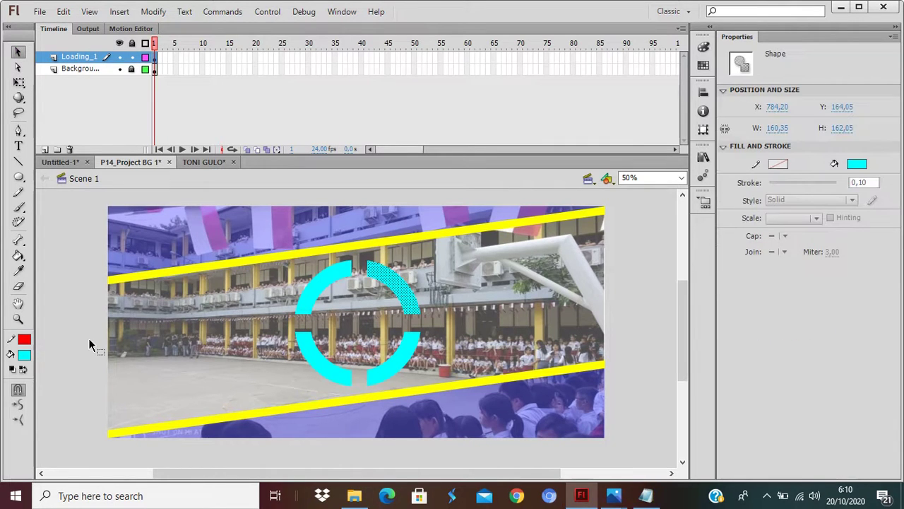
{"action": "left_click", "coordinate": [24, 354]}
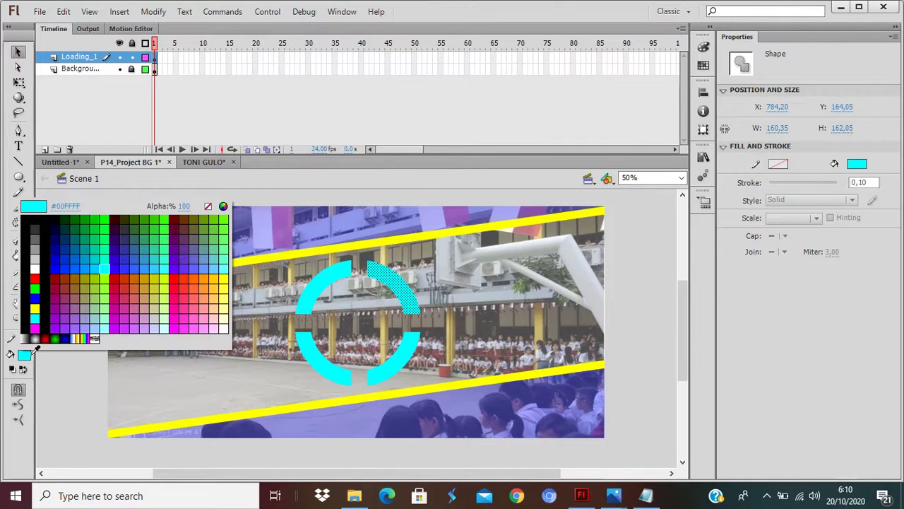
{"action": "left_click", "coordinate": [37, 286]}
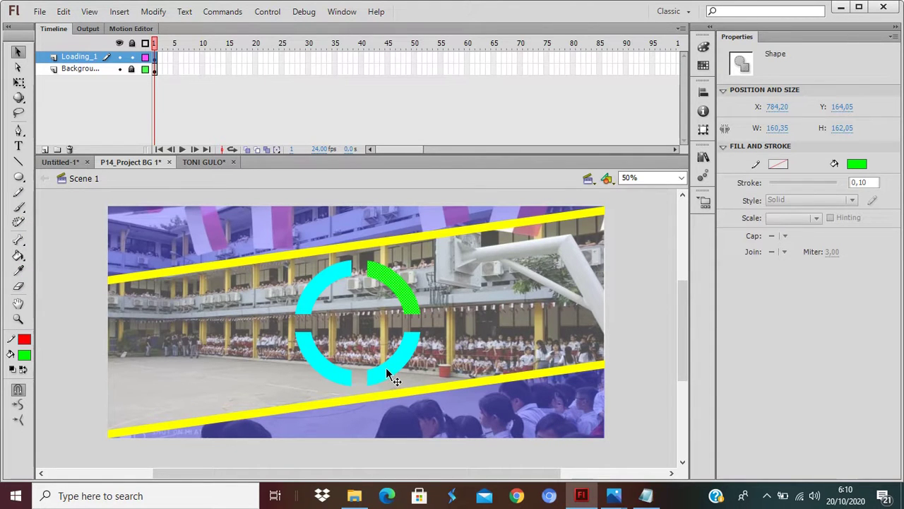
{"action": "left_click", "coordinate": [386, 369]}
{"action": "left_click", "coordinate": [25, 354]}
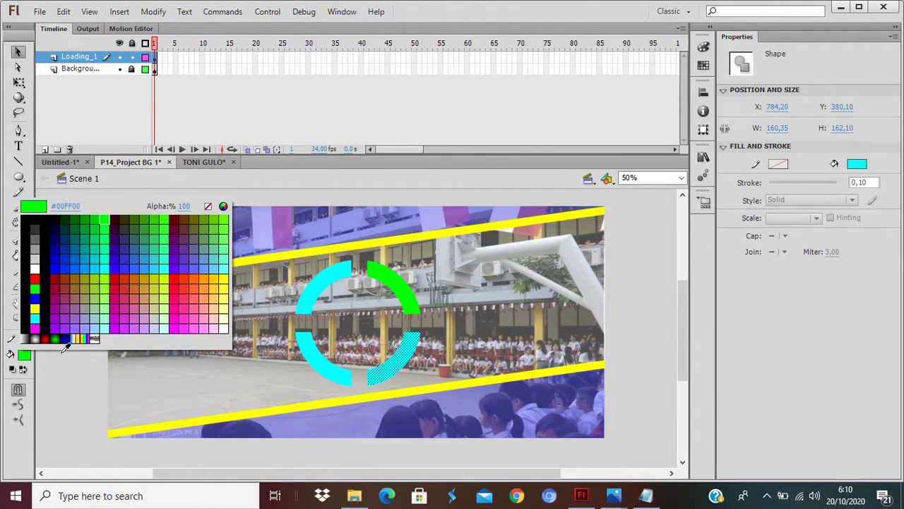
{"action": "left_click", "coordinate": [35, 279]}
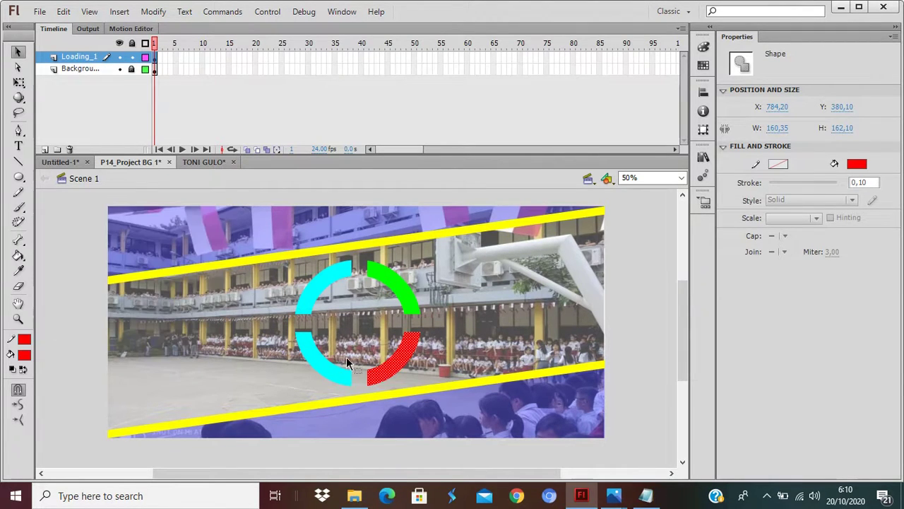
Recolour the ring's lower-left segment yellow (#FFFF00).
{"action": "left_click", "coordinate": [313, 366]}
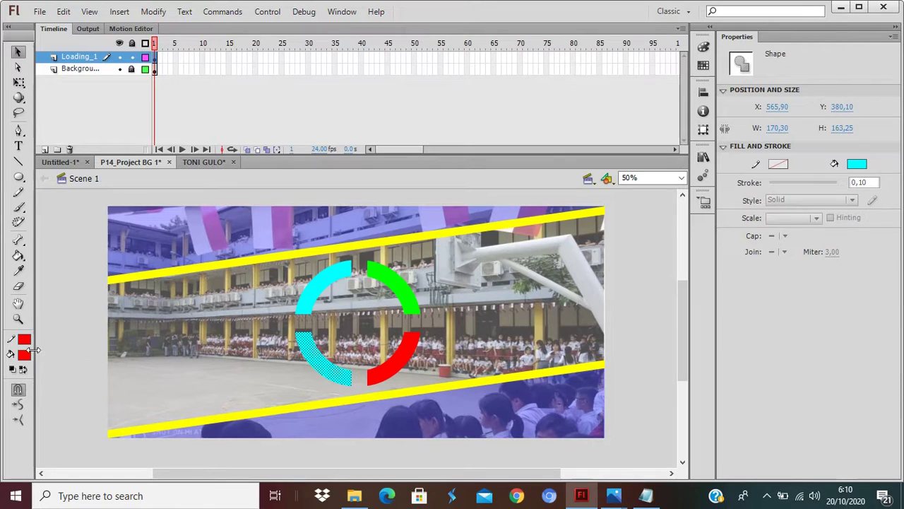
{"action": "left_click", "coordinate": [24, 355]}
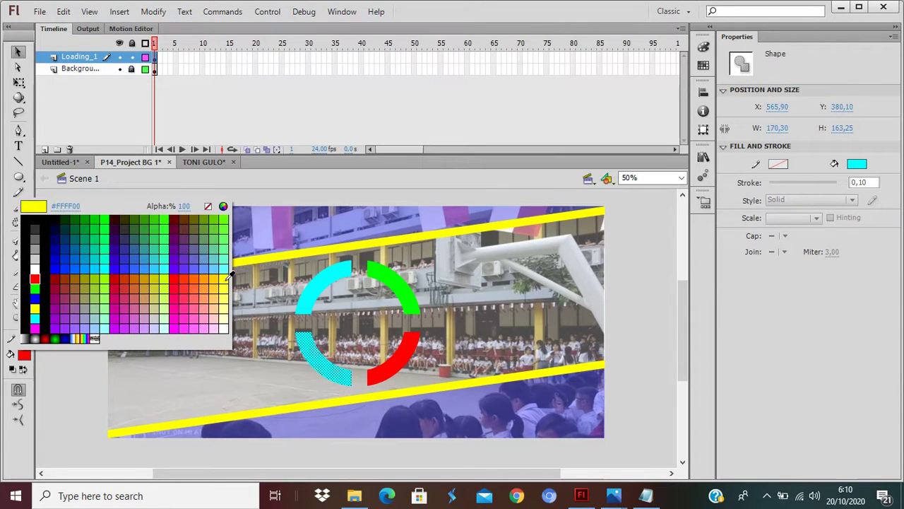
{"action": "left_click", "coordinate": [224, 279]}
Set the fill of all four ring segments together to yellow (#FFFF00) at 50% alpha, and select only the lower-right segment.
{"action": "left_click_drag", "start_coordinate": [203, 233], "coordinate": [510, 436]}
{"action": "left_click", "coordinate": [24, 354]}
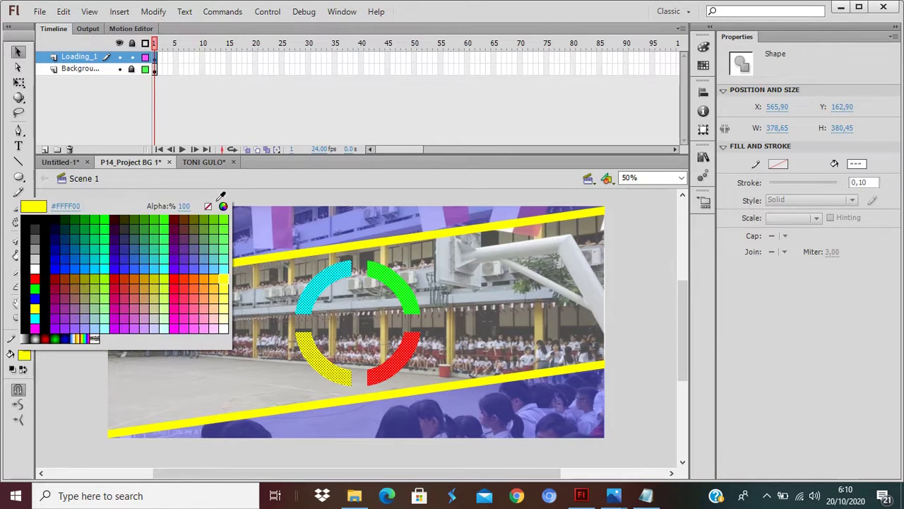
{"action": "left_click", "coordinate": [188, 207]}
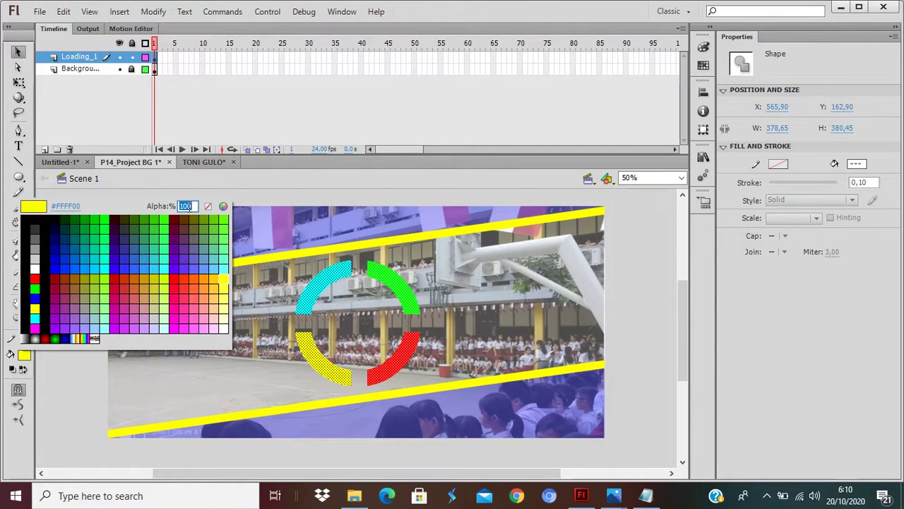
{"action": "type", "text": "50"}
{"action": "key", "text": "Return"}
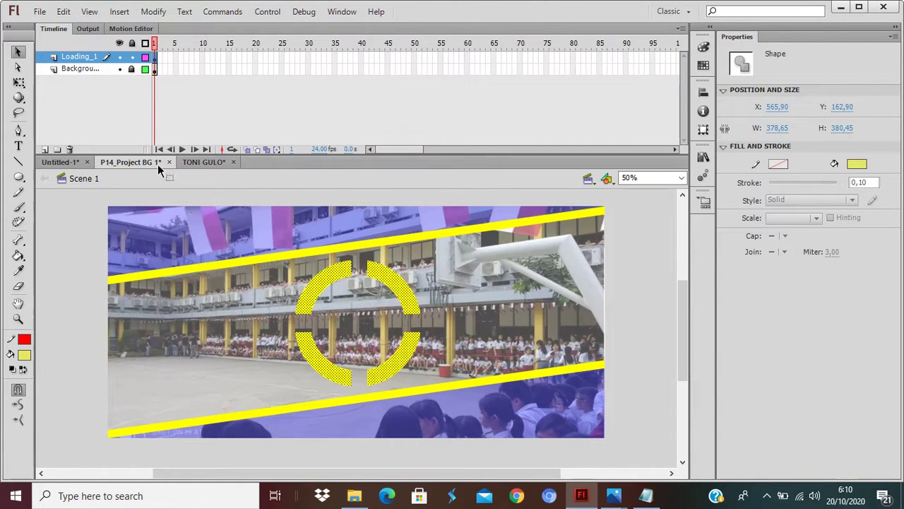
{"action": "left_click", "coordinate": [118, 341]}
{"action": "left_click", "coordinate": [408, 359]}
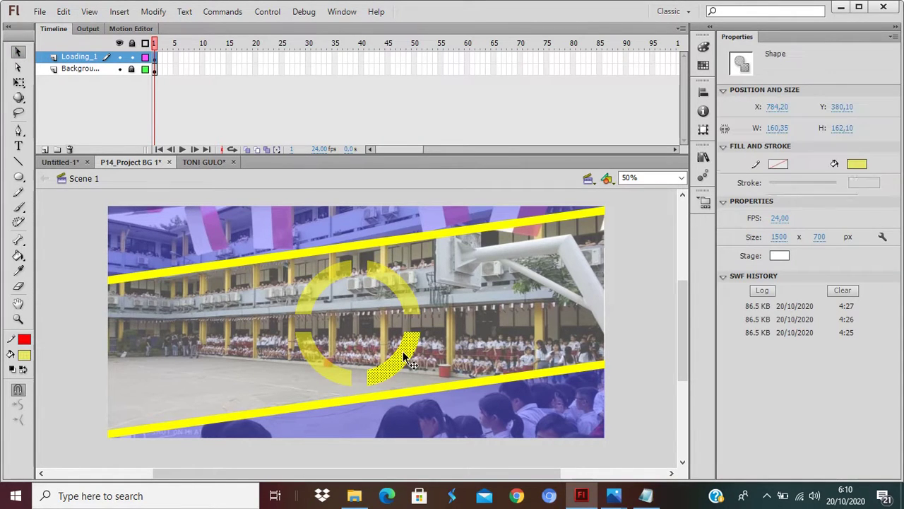
Recolour the ring's lower-right segment cyan and its upper-right segment green, keeping 50% alpha.
{"action": "left_click", "coordinate": [24, 356]}
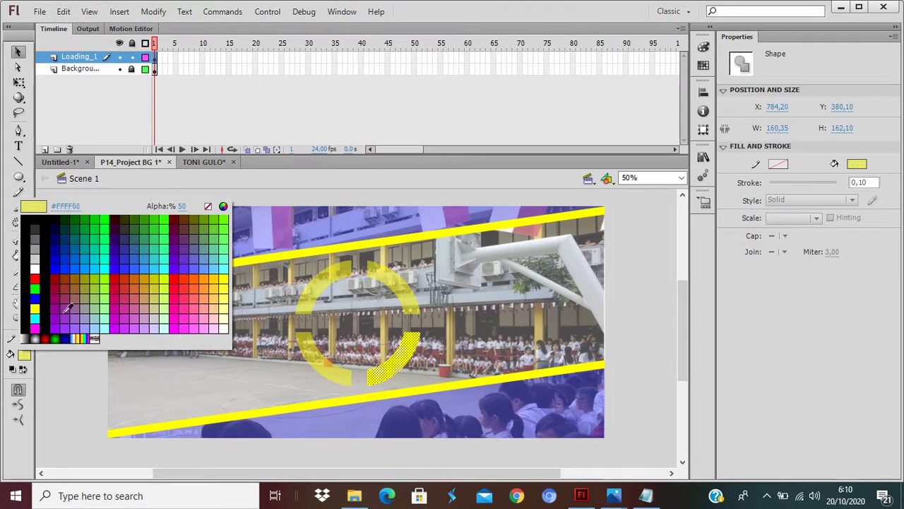
{"action": "left_click", "coordinate": [56, 297]}
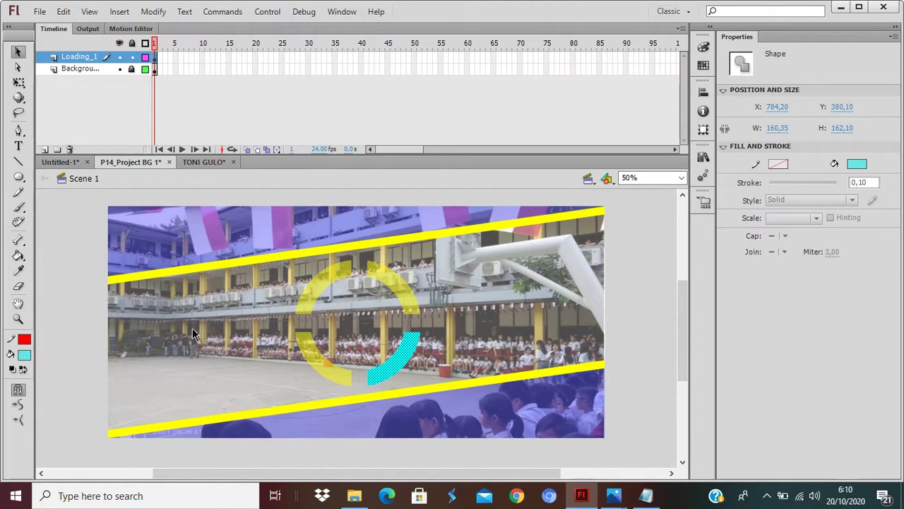
{"action": "left_click", "coordinate": [221, 346]}
{"action": "left_click", "coordinate": [415, 302]}
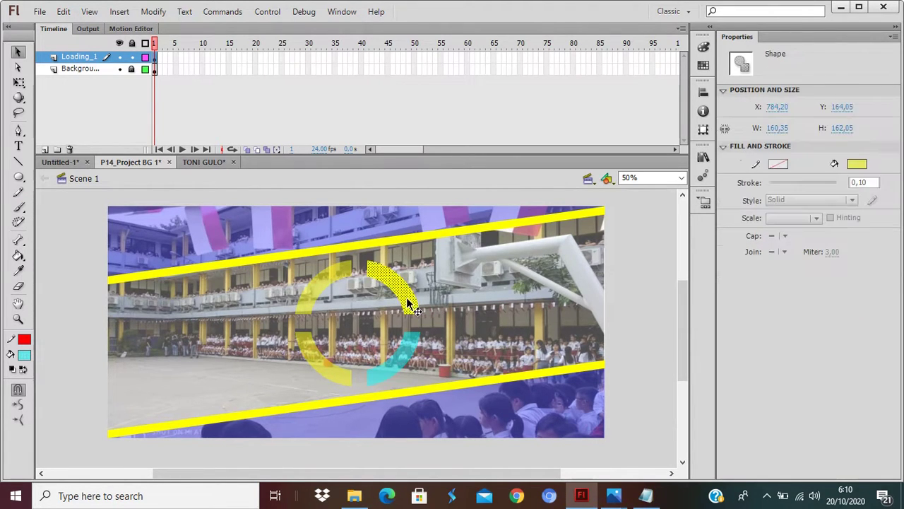
{"action": "left_click", "coordinate": [24, 355]}
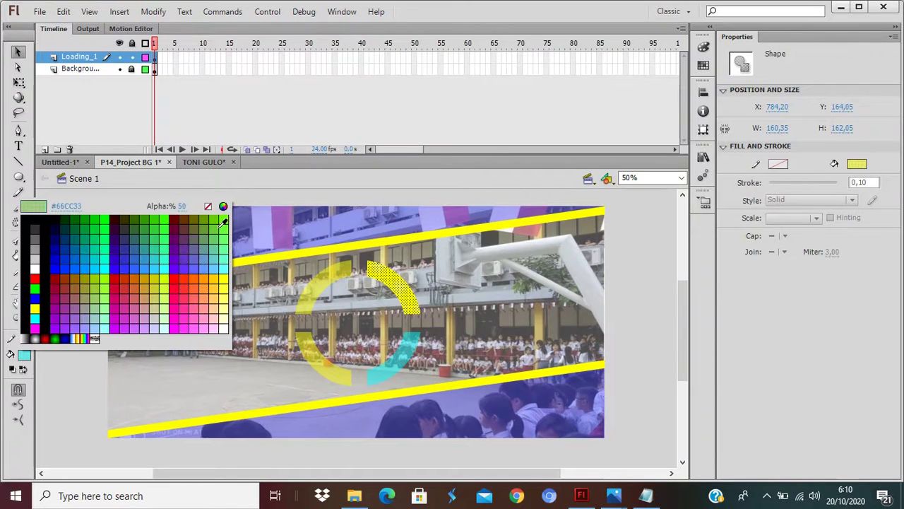
{"action": "left_click", "coordinate": [170, 217]}
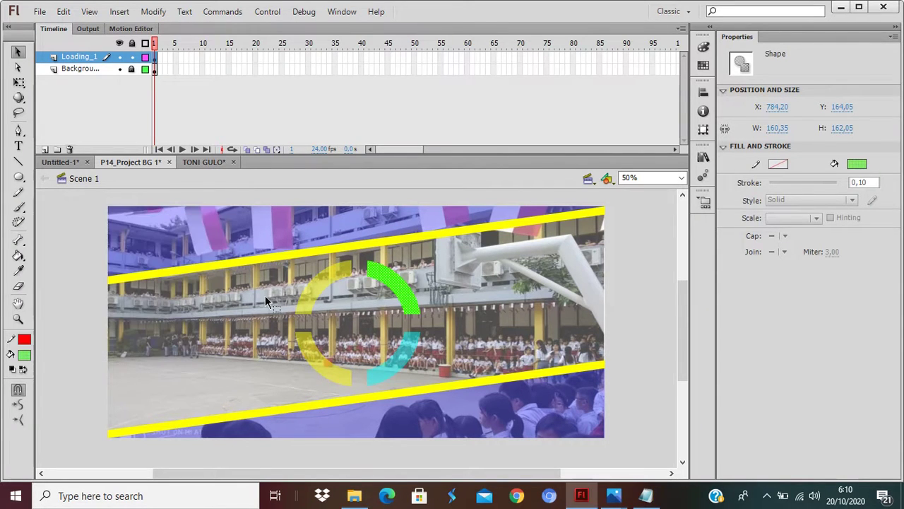
Recolour the ring's upper-left segment red at 50% alpha and deselect it.
{"action": "left_click", "coordinate": [325, 290]}
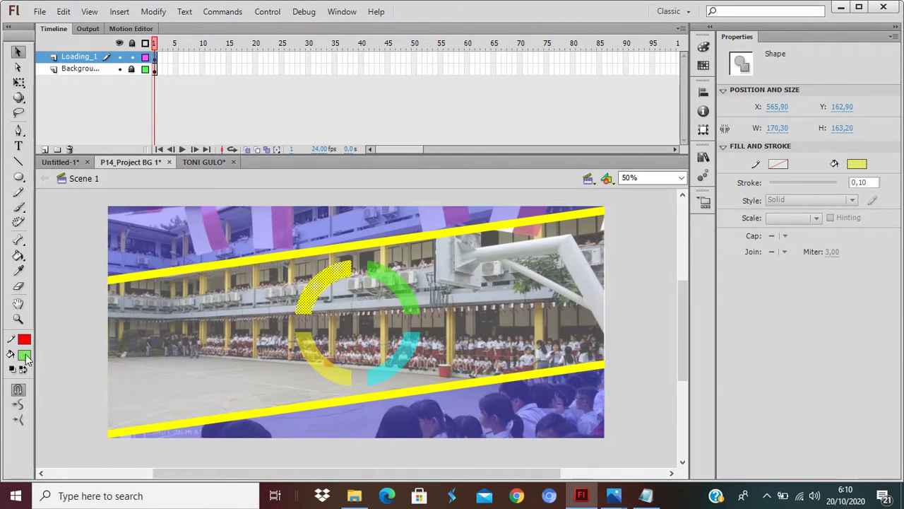
{"action": "left_click", "coordinate": [24, 356]}
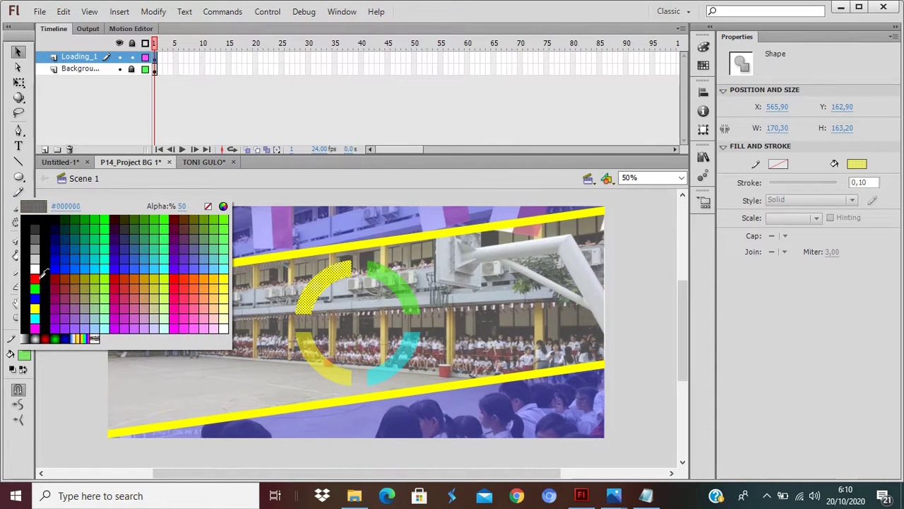
{"action": "left_click", "coordinate": [38, 276]}
{"action": "left_click", "coordinate": [210, 323]}
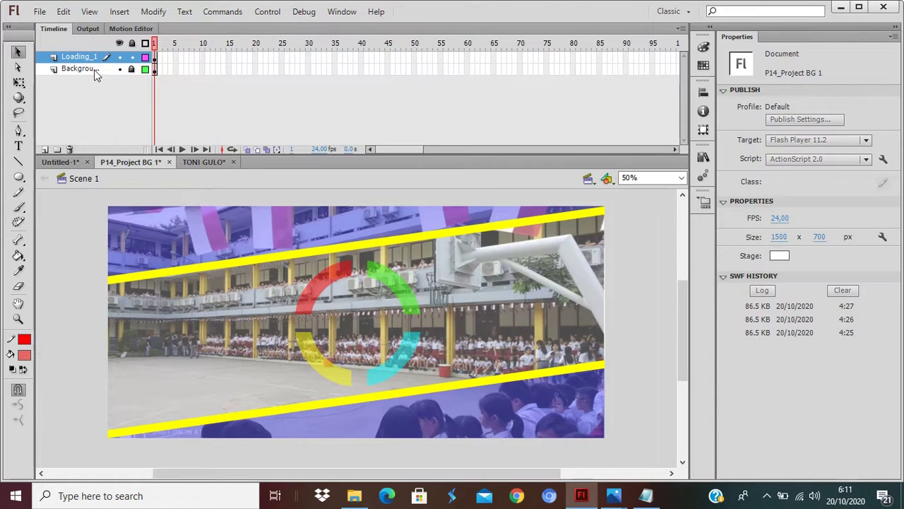
Copy all four ring segments and add a new layer named Loading_2 above Loading_1.
{"action": "left_click_drag", "start_coordinate": [229, 248], "coordinate": [500, 445]}
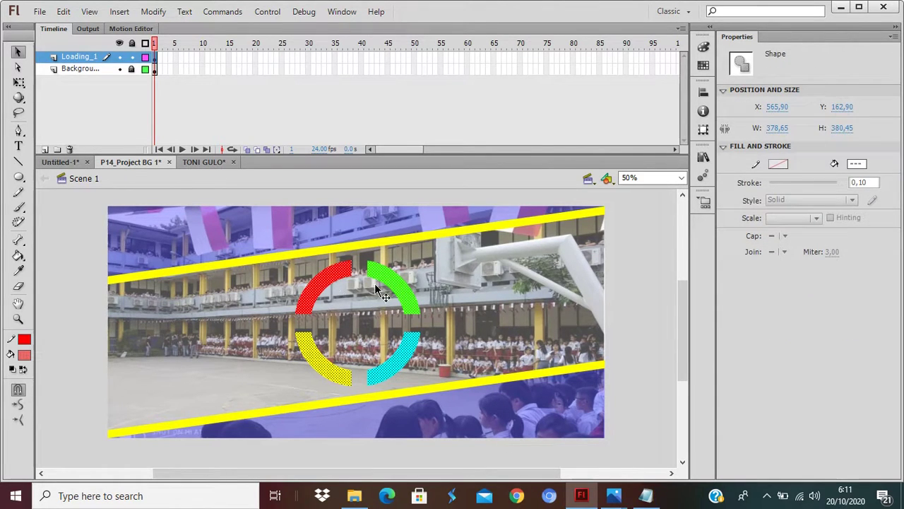
{"action": "left_click", "coordinate": [44, 149]}
{"action": "double_click", "coordinate": [78, 57]}
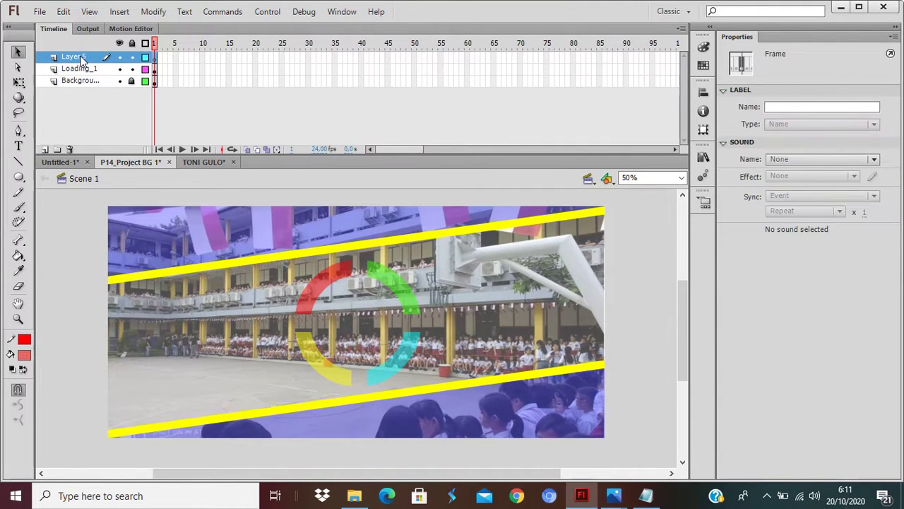
{"action": "type", "text": "Load"}
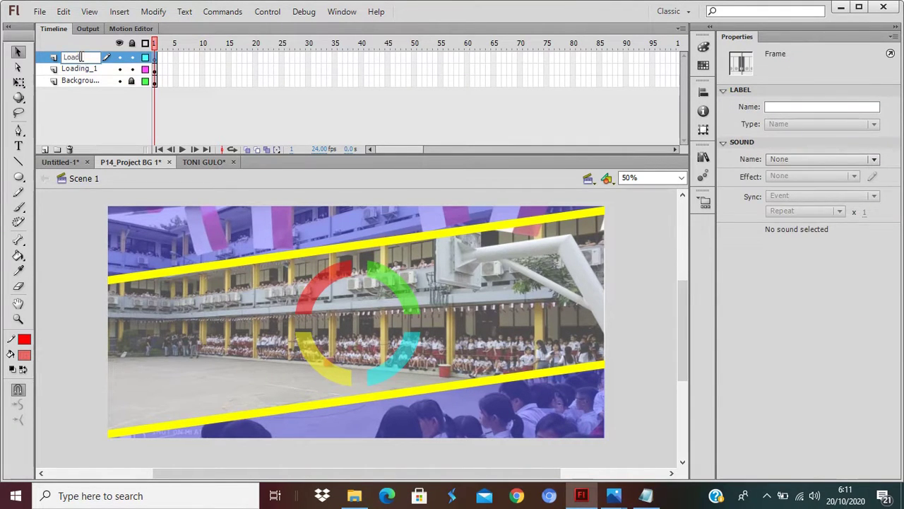
{"action": "type", "text": "ing_2"}
{"action": "key", "text": "Return"}
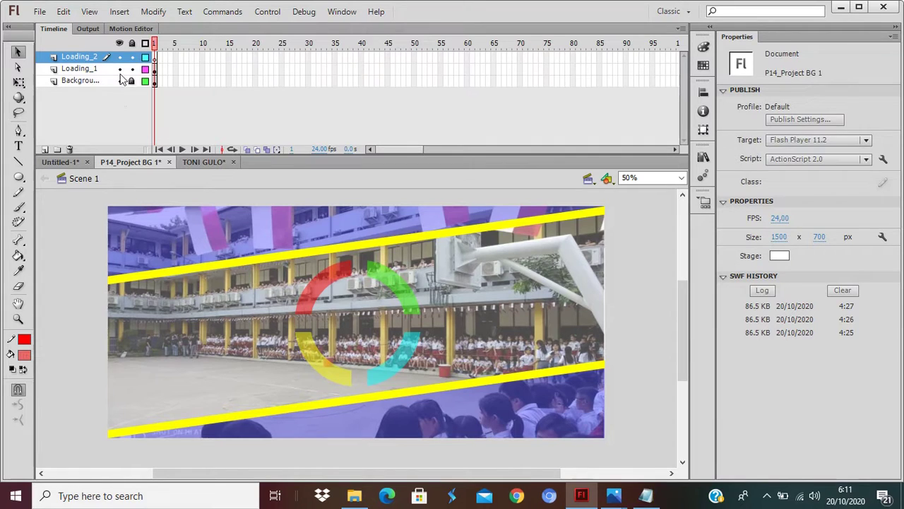
Paste the copied ring in place on the Loading_2 layer and lock the Loading_1 layer.
{"action": "left_click", "coordinate": [61, 14]}
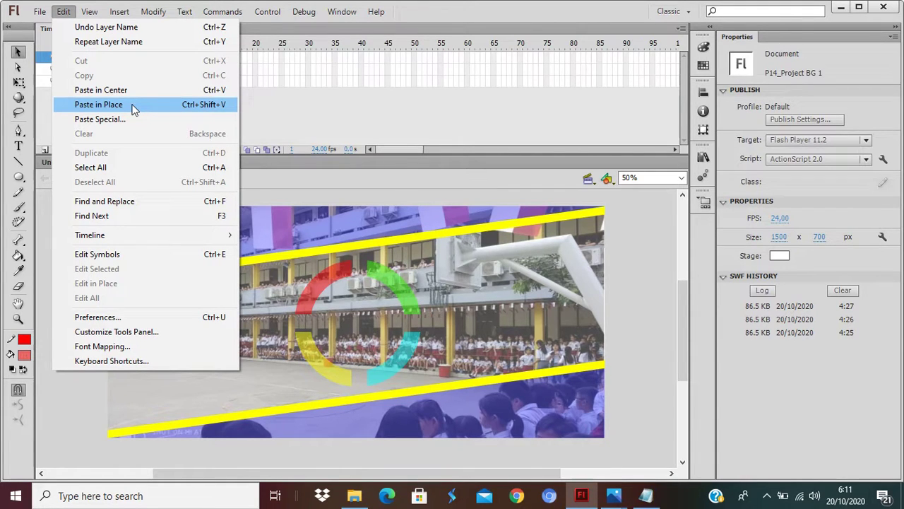
{"action": "left_click", "coordinate": [134, 107]}
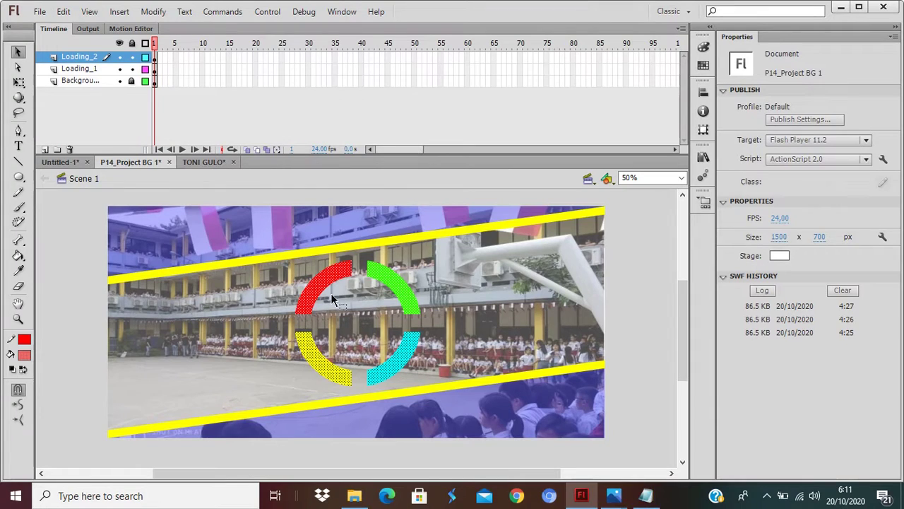
{"action": "left_click", "coordinate": [132, 69]}
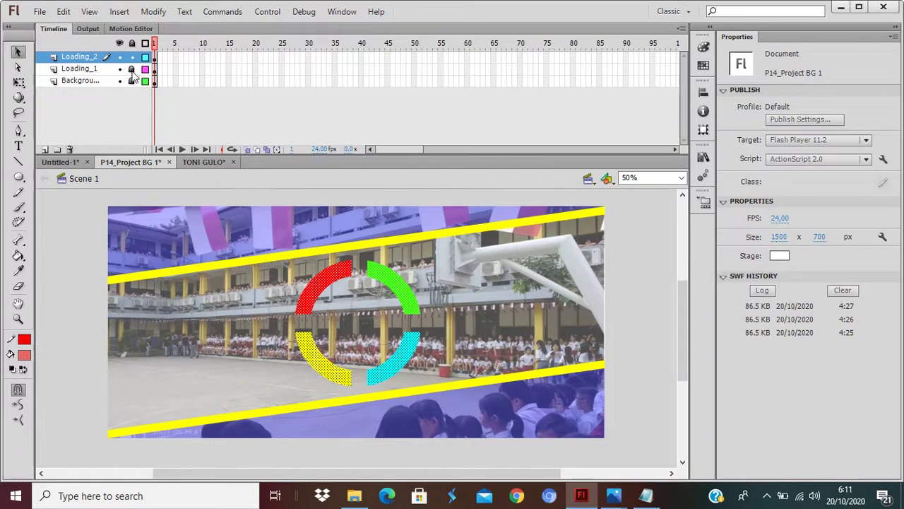
Scale the Loading_2 ring down about its centre to about 246 × 247 px, and unlock the Loading_1 layer.
{"action": "left_click", "coordinate": [19, 83]}
{"action": "left_click", "coordinate": [342, 278]}
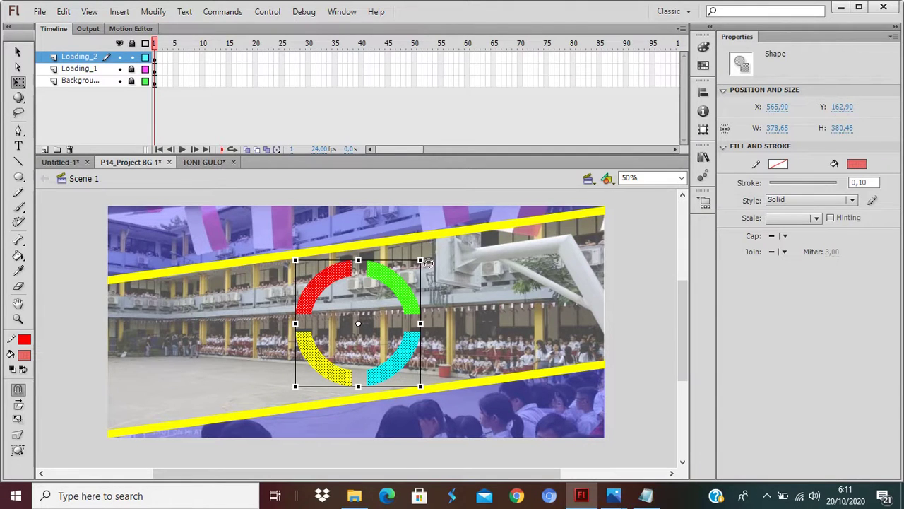
{"action": "left_click_drag", "start_coordinate": [420, 260], "coordinate": [397, 281]}
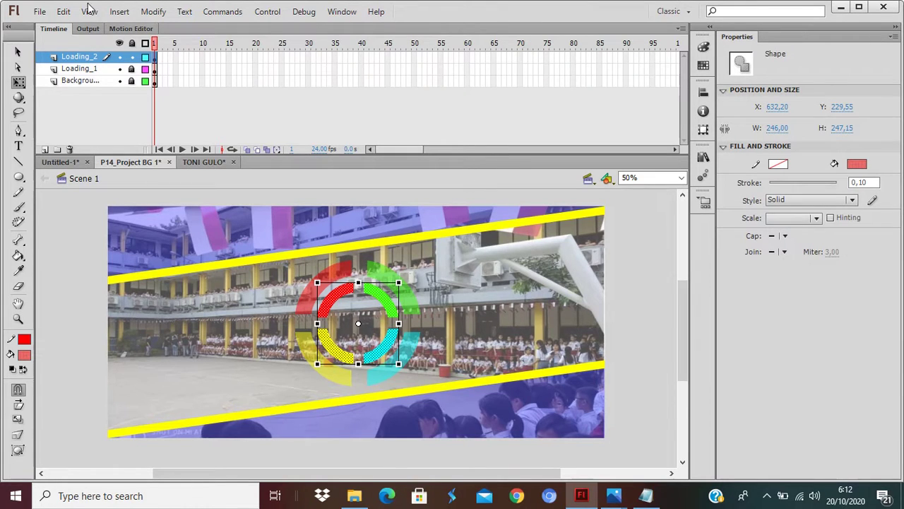
{"action": "left_click", "coordinate": [132, 70]}
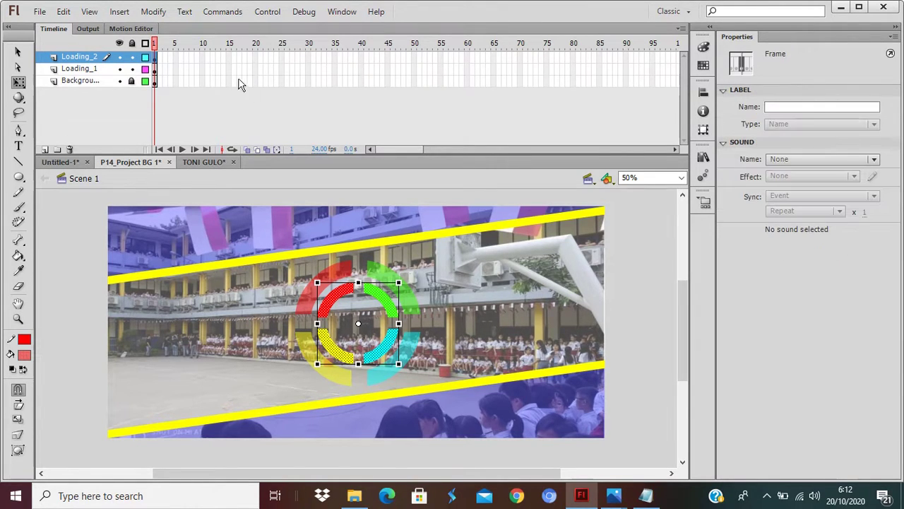
{"action": "left_click", "coordinate": [289, 127]}
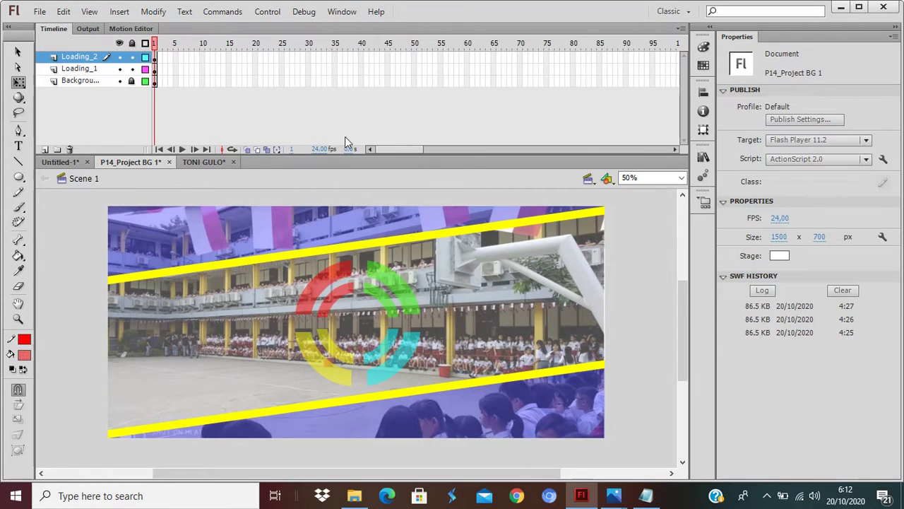
Add a new layer above Loading_2 and name it Teks Loading.
{"action": "left_click", "coordinate": [44, 148]}
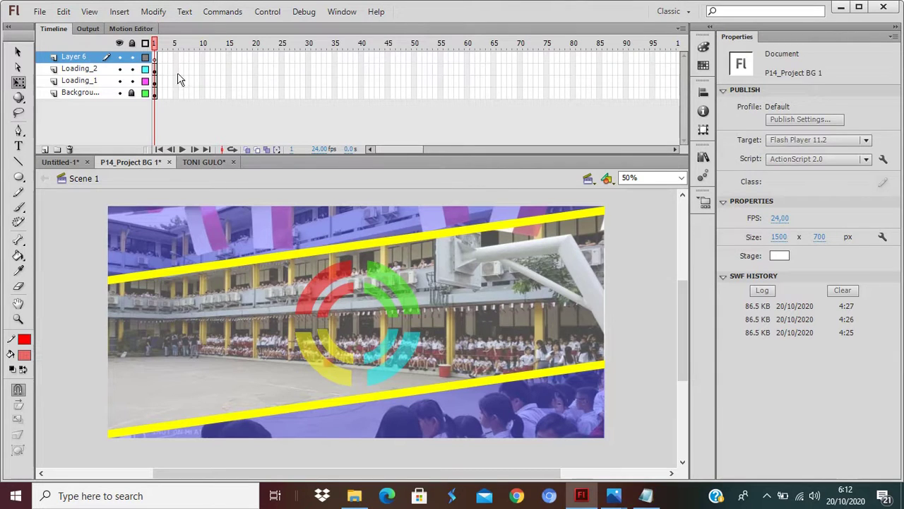
{"action": "double_click", "coordinate": [77, 58]}
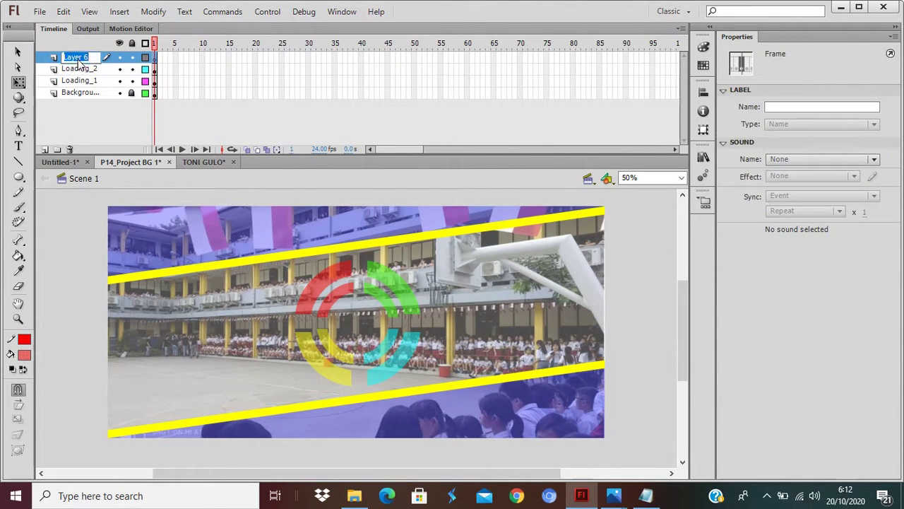
{"action": "type", "text": "Tek"}
{"action": "type", "text": "s Loading"}
{"action": "key", "text": "Return"}
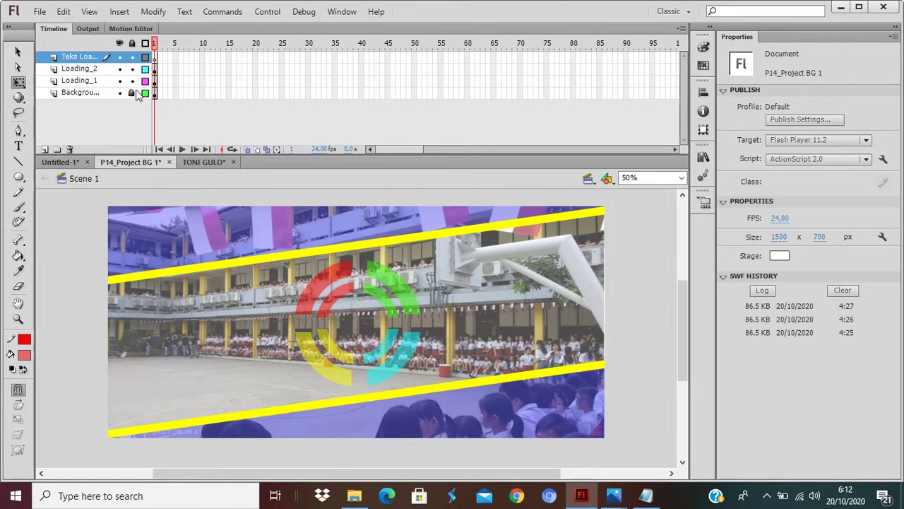
Draw a text box about 104 × 37 px near the scene's upper edge and set its text colour to blue (#0000FF) at 100% alpha.
{"action": "left_click", "coordinate": [19, 146]}
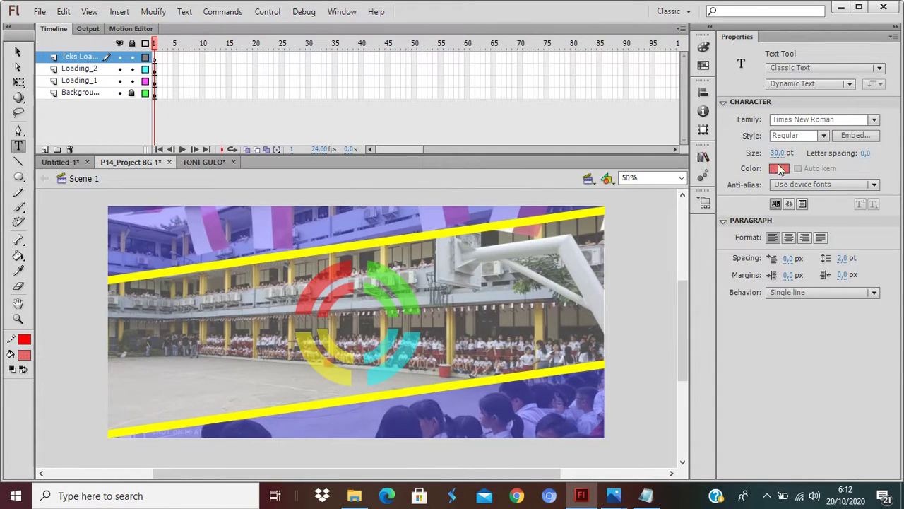
{"action": "left_click_drag", "start_coordinate": [215, 211], "coordinate": [250, 224]}
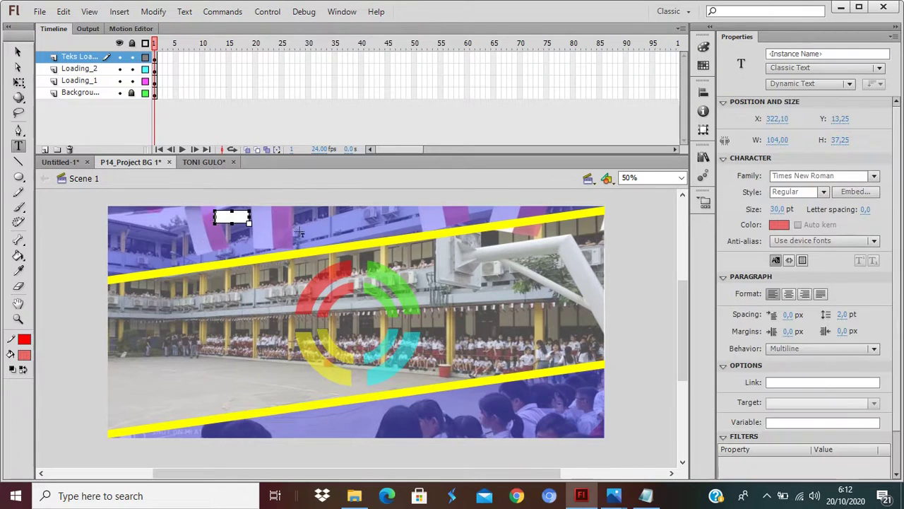
{"action": "left_click", "coordinate": [780, 225]}
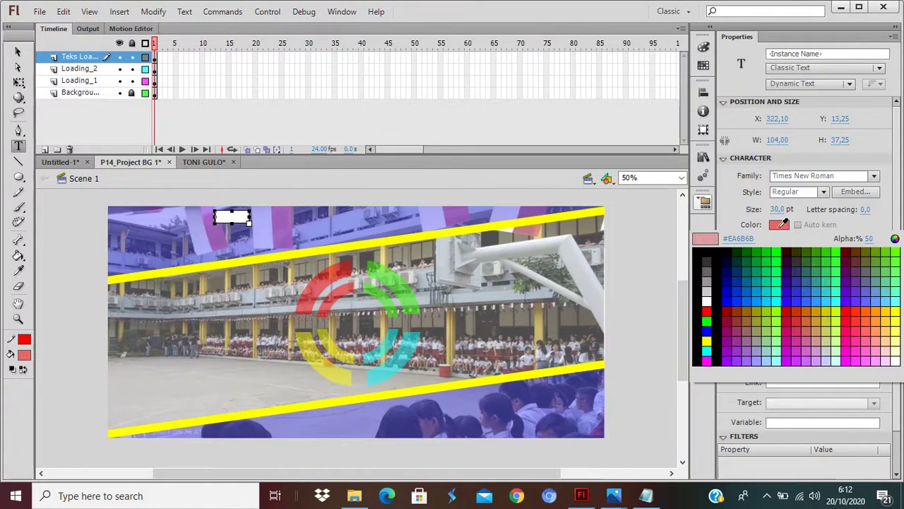
{"action": "left_click", "coordinate": [729, 302]}
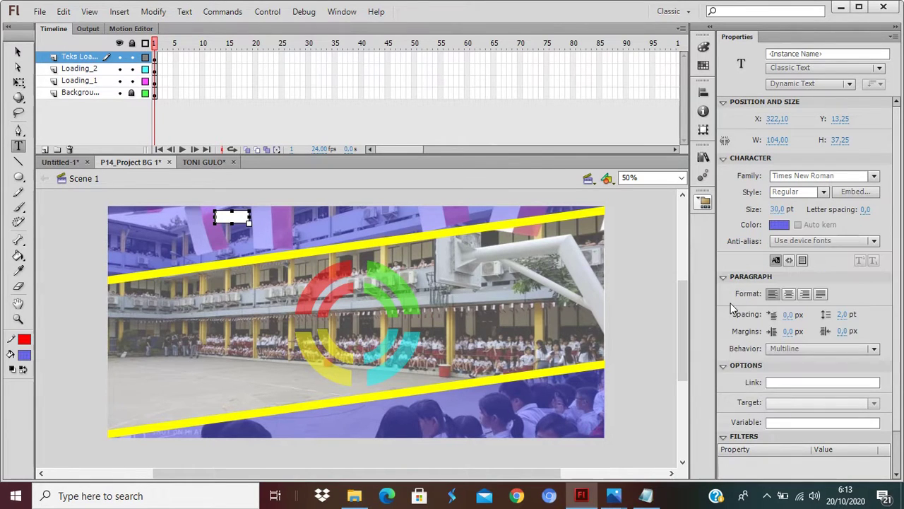
{"action": "left_click", "coordinate": [778, 225]}
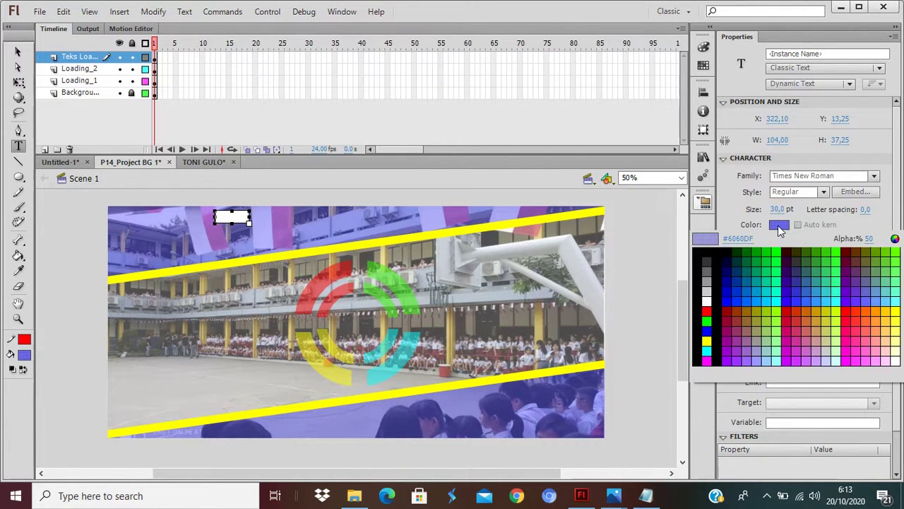
{"action": "left_click", "coordinate": [727, 301]}
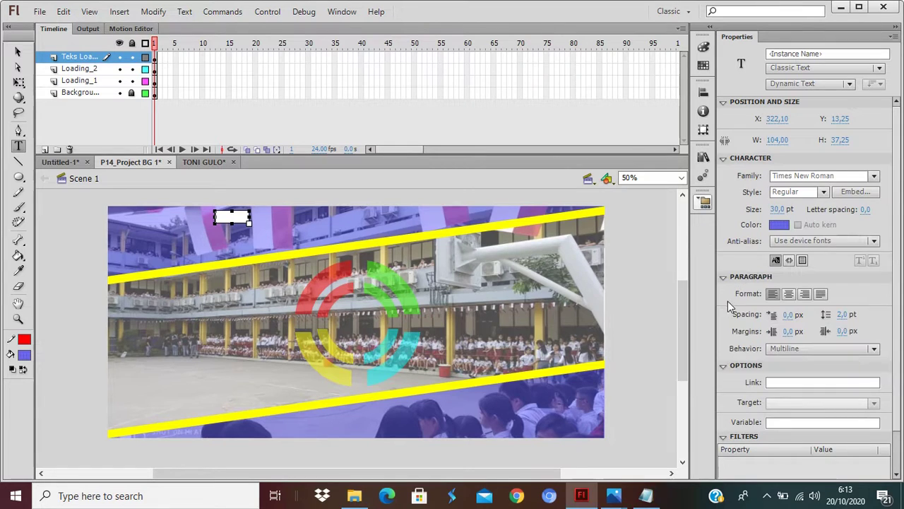
{"action": "left_click", "coordinate": [778, 225]}
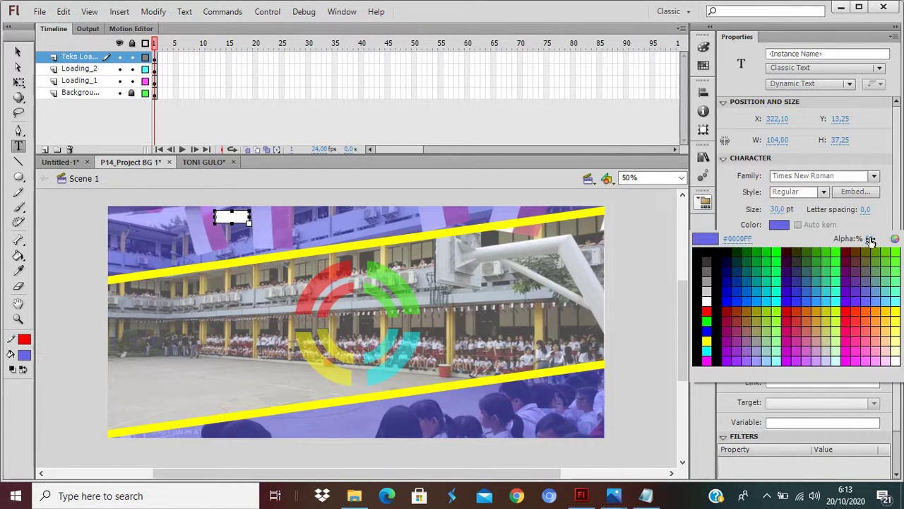
{"action": "double_click", "coordinate": [872, 239]}
{"action": "type", "text": "100"}
{"action": "key", "text": "Return"}
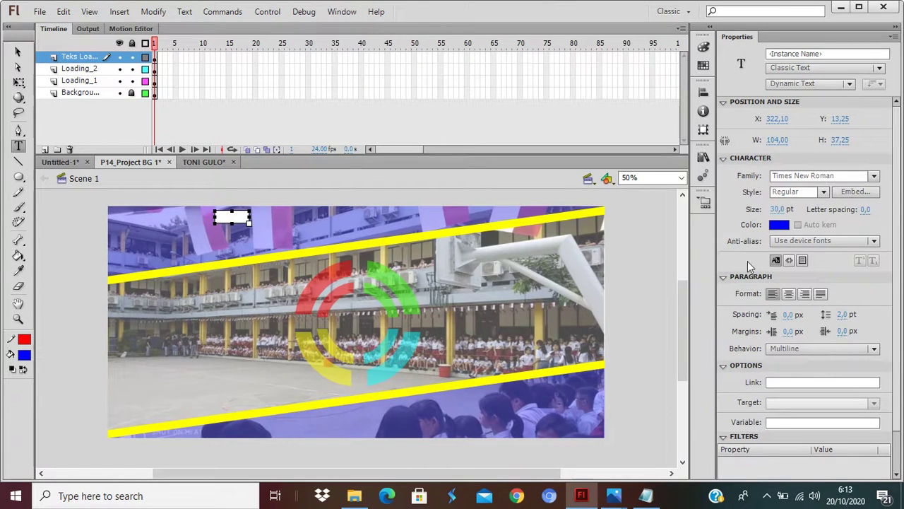
Centre-align the text, enter "Loading .." and widen the text box to about 310 px.
{"action": "left_click", "coordinate": [788, 293]}
{"action": "type", "text": "Loading"}
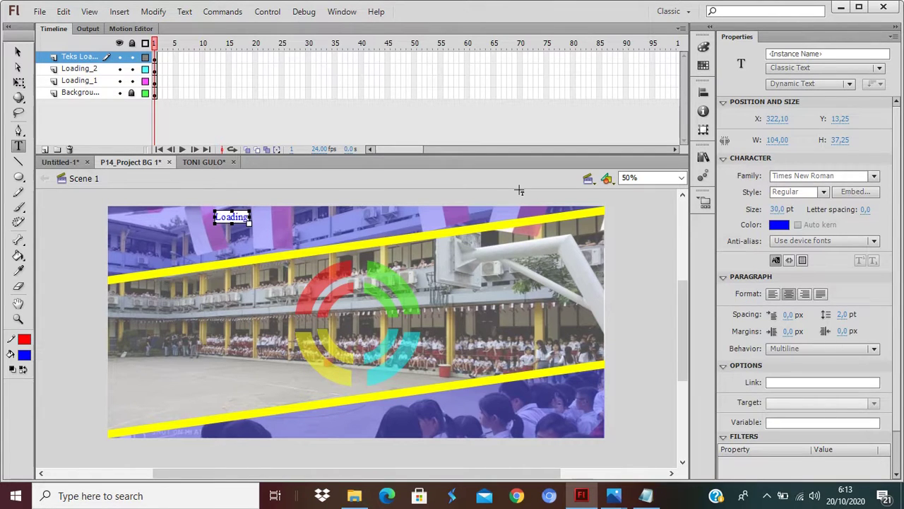
{"action": "key", "text": "Return"}
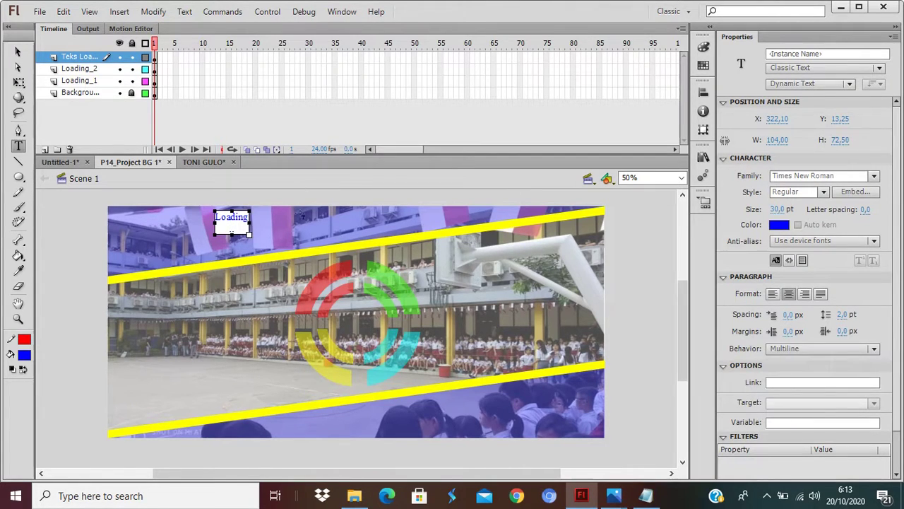
{"action": "key", "text": "BackSpace"}
{"action": "type", "text": ".."}
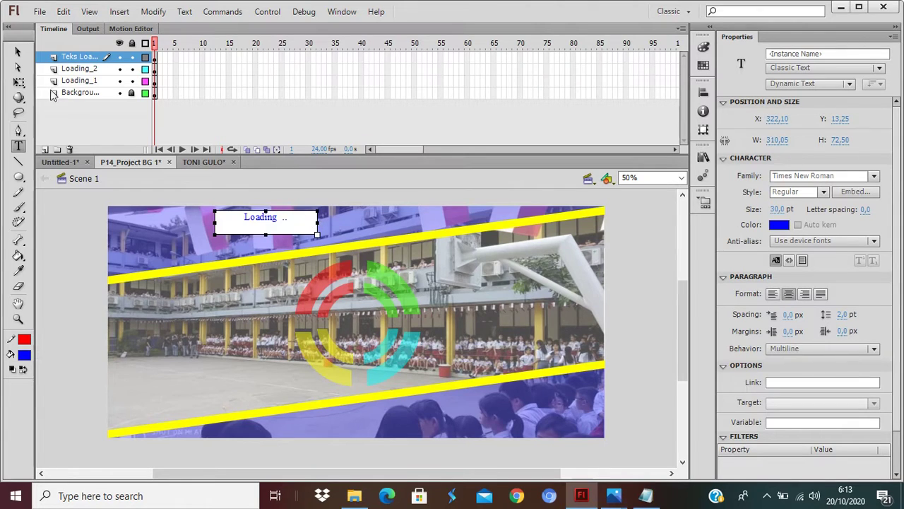
Convert the Loading text to Static Text and move it down to just above the rings.
{"action": "left_click", "coordinate": [17, 52]}
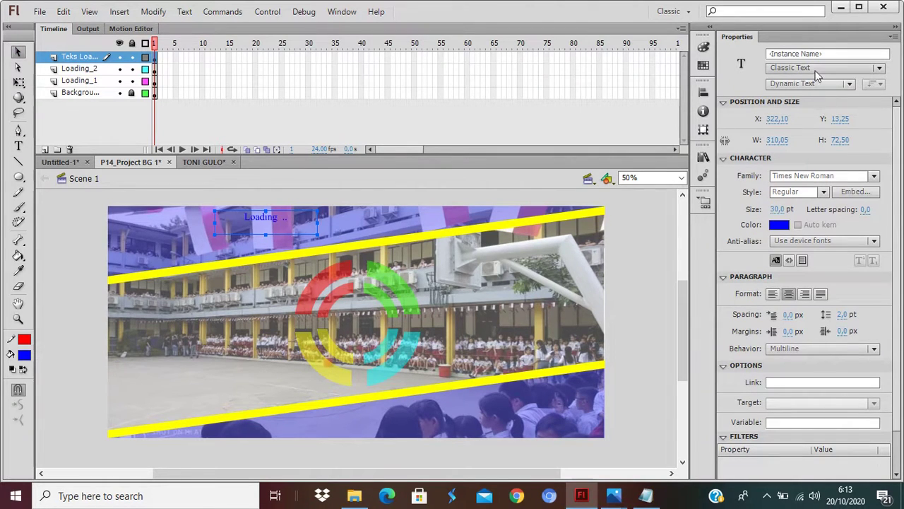
{"action": "left_click", "coordinate": [830, 84]}
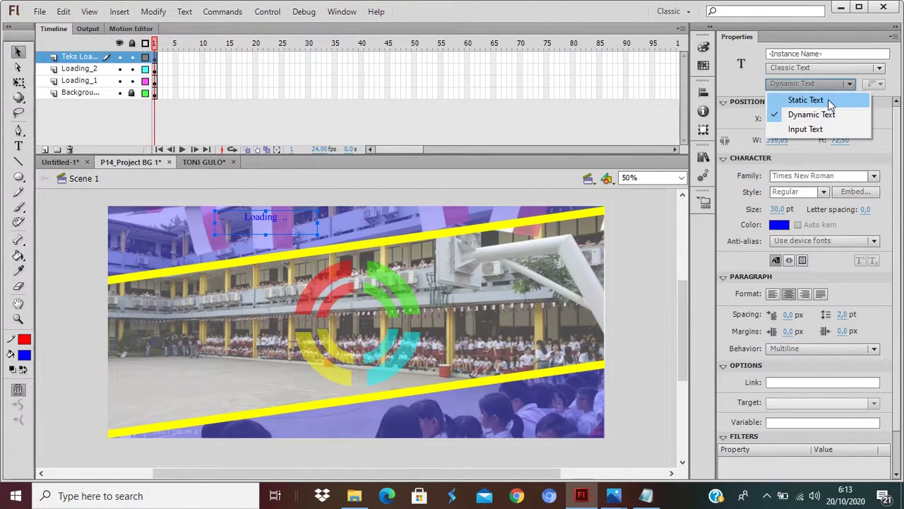
{"action": "left_click", "coordinate": [819, 100]}
{"action": "left_click_drag", "start_coordinate": [259, 220], "coordinate": [378, 244]}
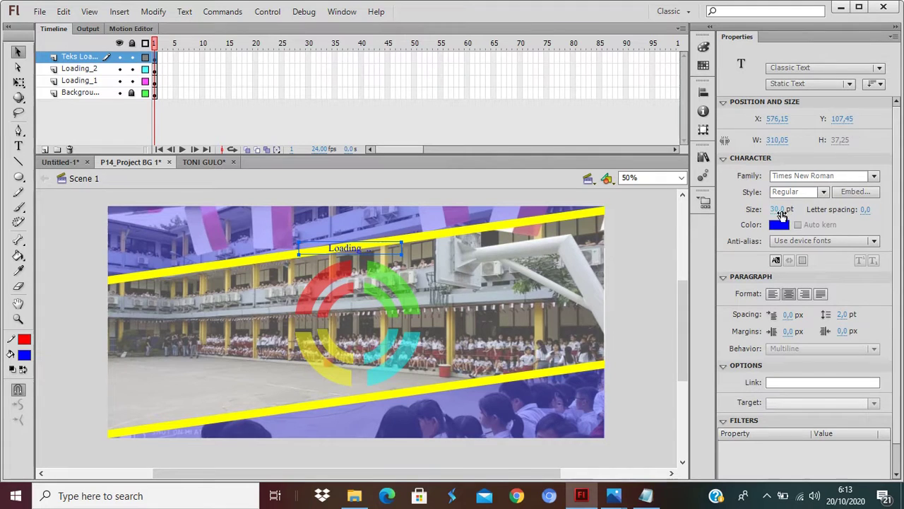
Set the Loading text's size to 63 pt, widen its box to about 608 px and centre it above the rings.
{"action": "left_click_drag", "start_coordinate": [779, 211], "coordinate": [808, 212]}
{"action": "left_click_drag", "start_coordinate": [402, 266], "coordinate": [500, 266]}
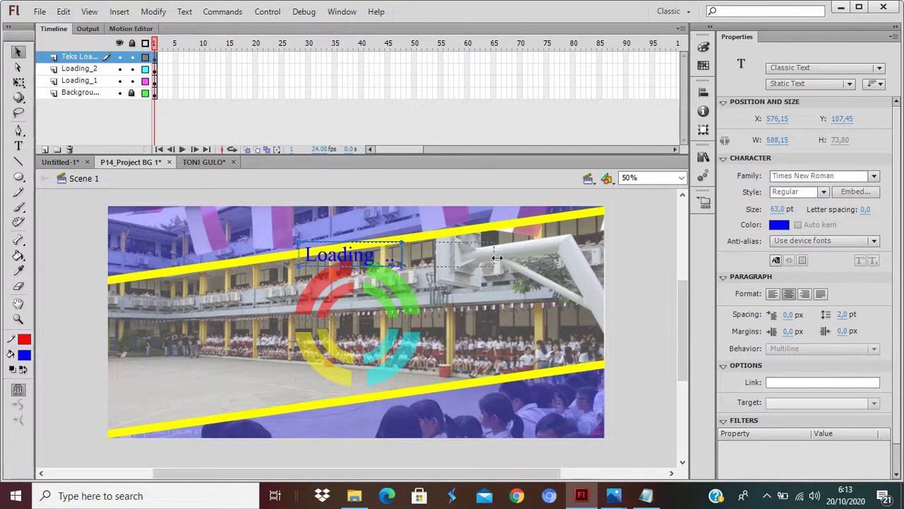
{"action": "left_click_drag", "start_coordinate": [389, 258], "coordinate": [346, 235]}
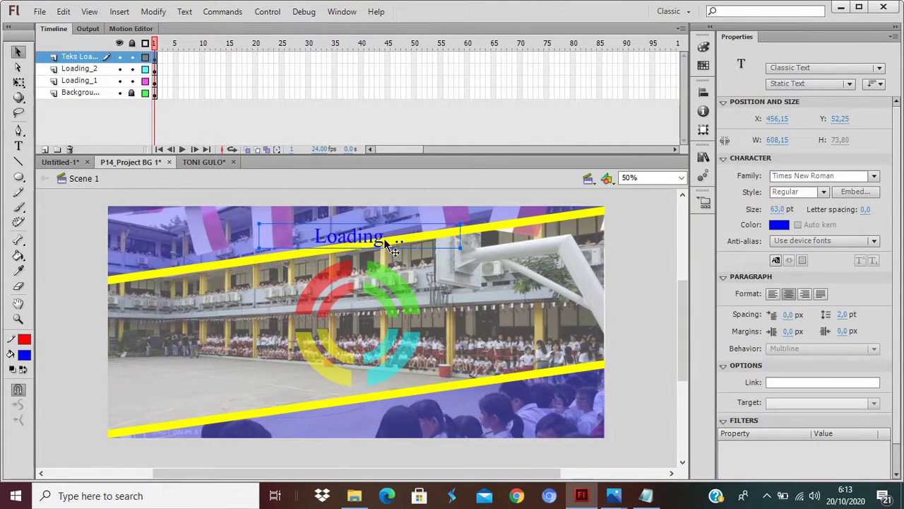
Try black and white as the Loading text's colour.
{"action": "left_click", "coordinate": [780, 225]}
{"action": "left_click", "coordinate": [708, 255]}
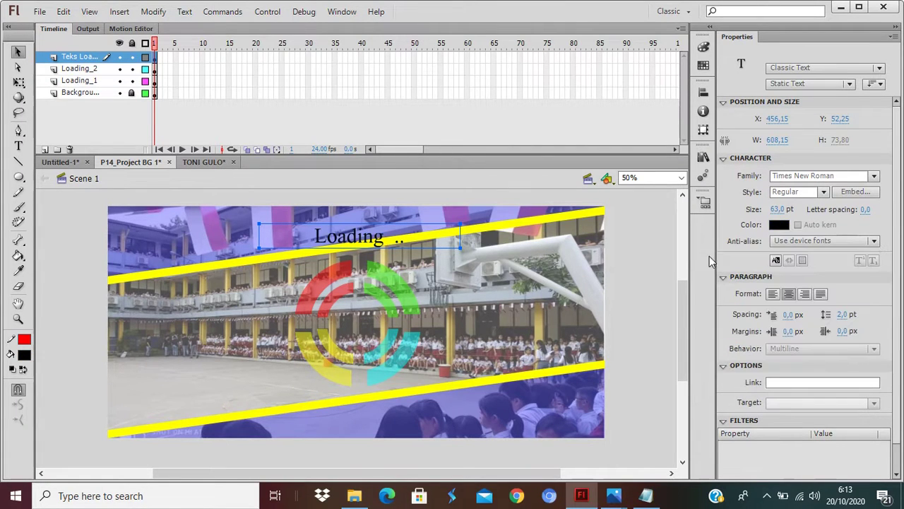
{"action": "left_click", "coordinate": [780, 225]}
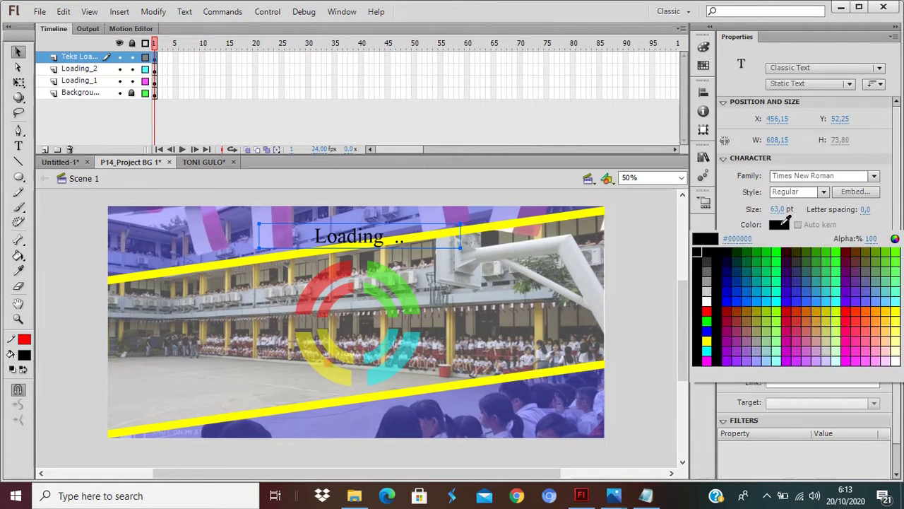
{"action": "left_click", "coordinate": [706, 301]}
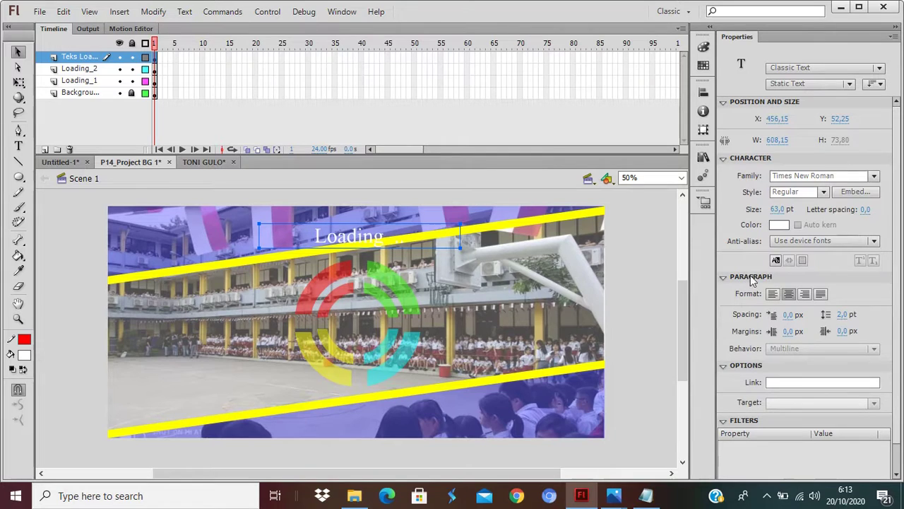
Set the Loading text's colour to red and deselect it.
{"action": "left_click", "coordinate": [780, 224]}
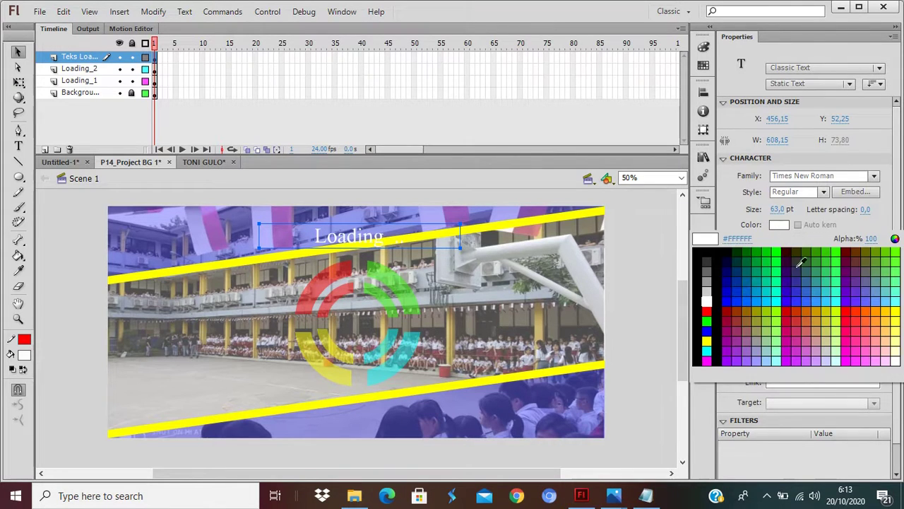
{"action": "left_click", "coordinate": [850, 305]}
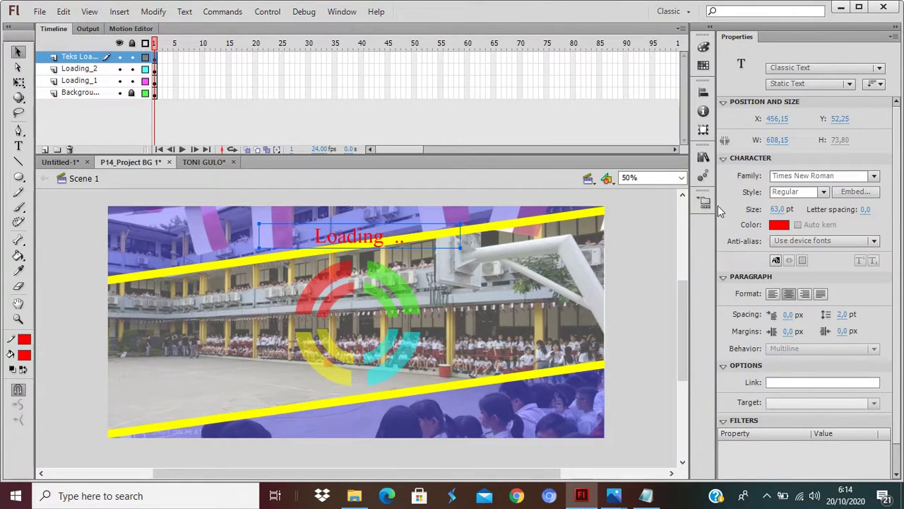
{"action": "left_click", "coordinate": [519, 290]}
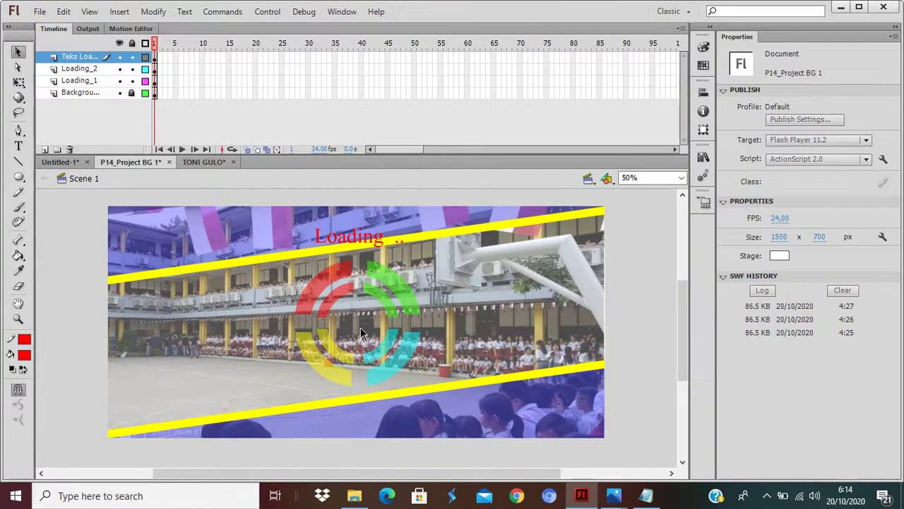
Add a new layer above Teks Loading and give it a name beginning with _Current_.
{"action": "left_click", "coordinate": [45, 150]}
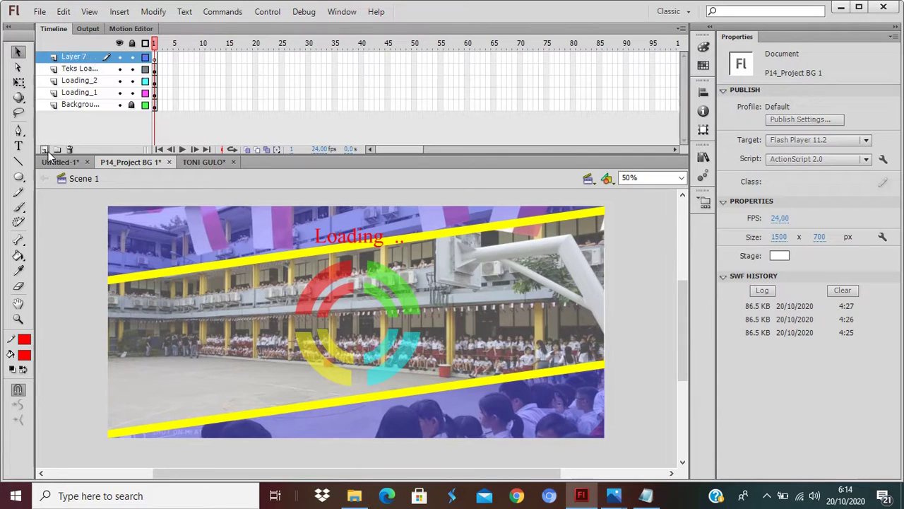
{"action": "double_click", "coordinate": [75, 57]}
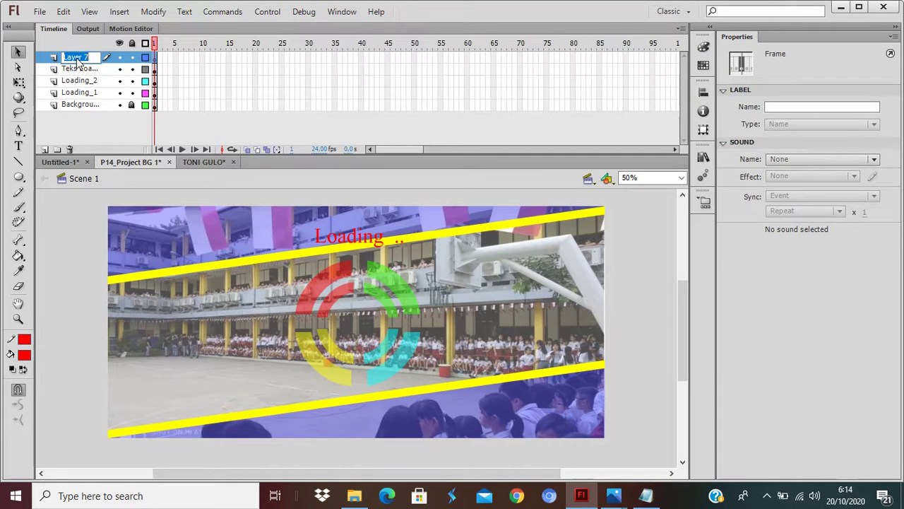
{"action": "type", "text": "_Current"}
{"action": "key", "text": "Return"}
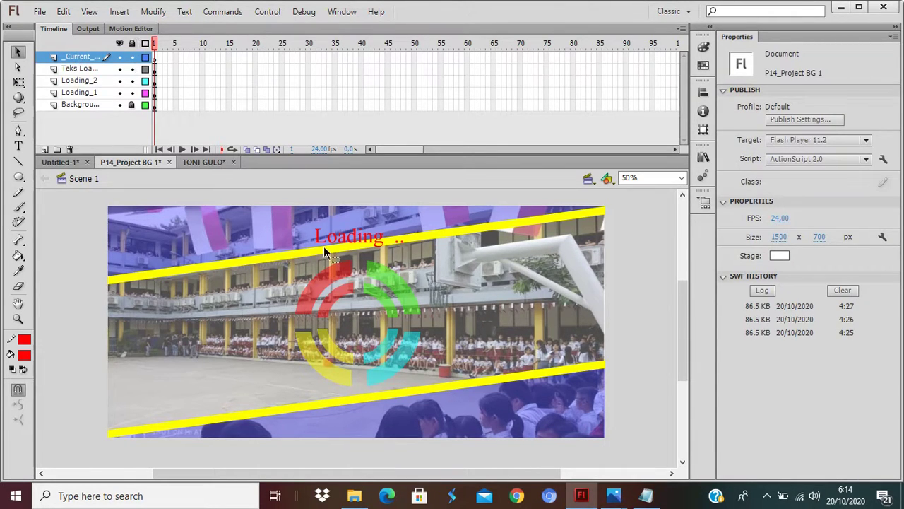
Nudge the Loading text straight up to about Y 16 px, near the scene's upper edge.
{"action": "left_click", "coordinate": [344, 243]}
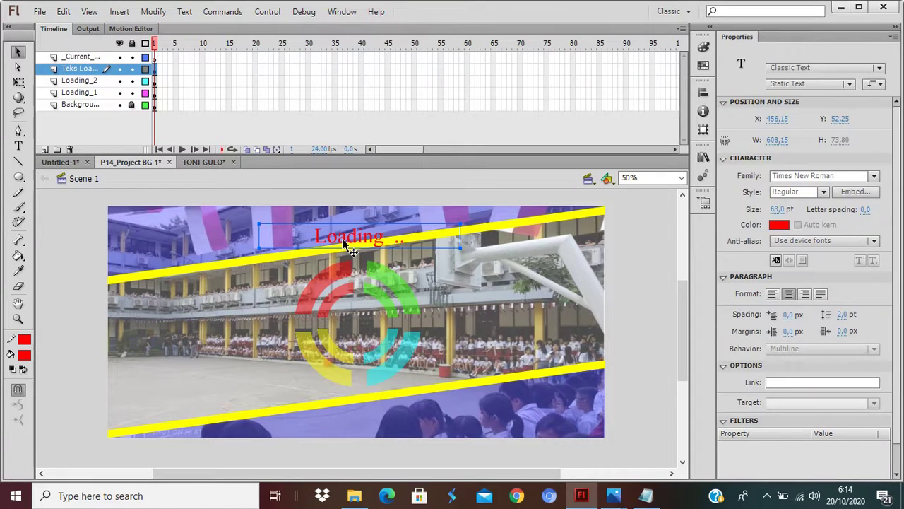
{"action": "key", "text": "Up"}
{"action": "key", "text": "Up"}
{"action": "key", "text": "Up"}
{"action": "key", "text": "Up"}
{"action": "key", "text": "Up"}
{"action": "key", "text": "Up"}
{"action": "key", "text": "Up"}
{"action": "key", "text": "Up"}
{"action": "key", "text": "Up"}
{"action": "key", "text": "Up"}
{"action": "key", "text": "Up"}
{"action": "key", "text": "Up"}
{"action": "key", "text": "Up"}
{"action": "key", "text": "Up"}
{"action": "key", "text": "Up"}
{"action": "key", "text": "Up"}
{"action": "key", "text": "Up"}
{"action": "key", "text": "Up"}
{"action": "key", "text": "Up"}
{"action": "key", "text": "Up"}
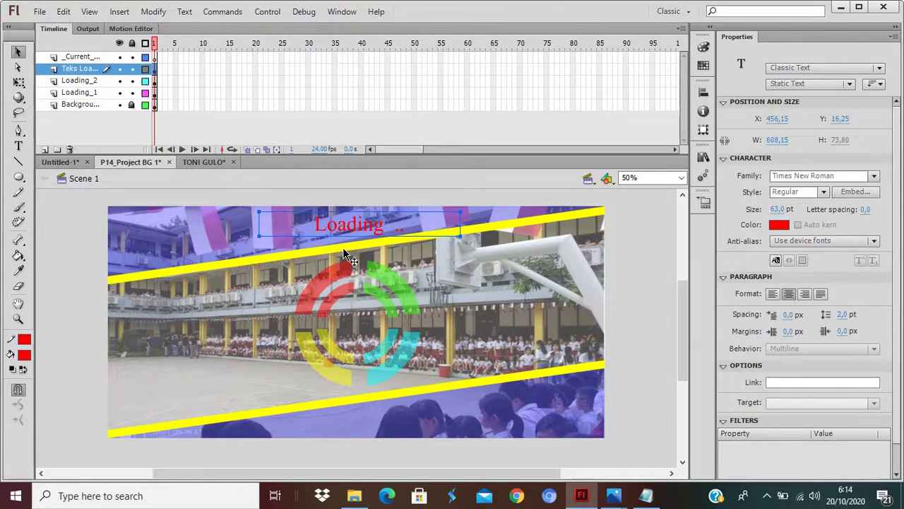
Select the rings on Loading_2 and Loading_1 together and nudge them up to just below the Loading text.
{"action": "left_click", "coordinate": [155, 80]}
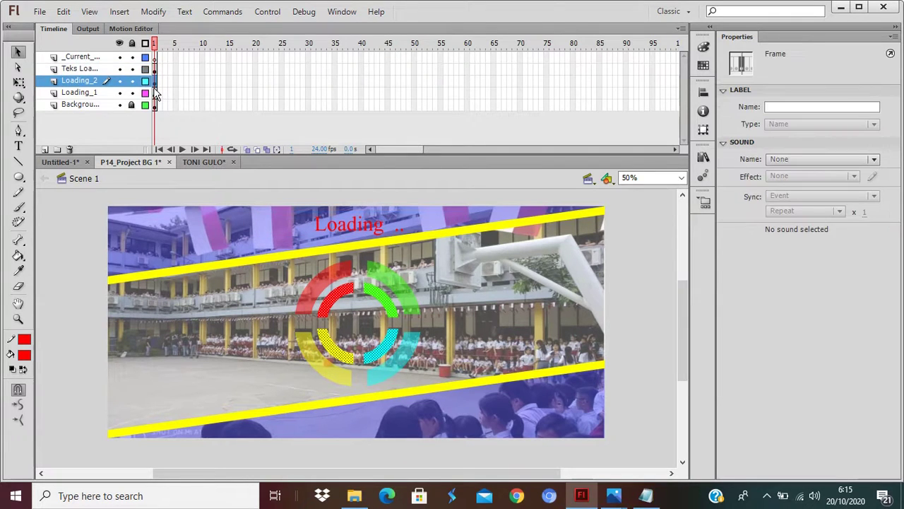
{"action": "left_click", "coordinate": [155, 93]}
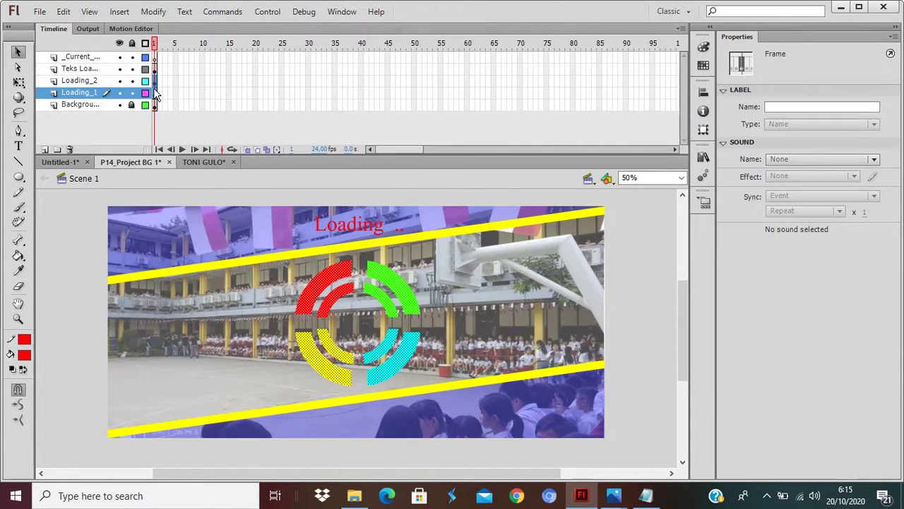
{"action": "key", "text": "Up"}
{"action": "key", "text": "Up"}
{"action": "key", "text": "Up"}
{"action": "key", "text": "Up"}
{"action": "key", "text": "Up"}
{"action": "key", "text": "Up"}
{"action": "key", "text": "Up"}
{"action": "key", "text": "Up"}
{"action": "key", "text": "Up"}
{"action": "key", "text": "Up"}
{"action": "key", "text": "Up"}
{"action": "key", "text": "Up"}
{"action": "key", "text": "Up"}
{"action": "key", "text": "Up"}
{"action": "key", "text": "Up"}
{"action": "key", "text": "Up"}
{"action": "key", "text": "Up"}
{"action": "key", "text": "Up"}
{"action": "key", "text": "Up"}
{"action": "key", "text": "Up"}
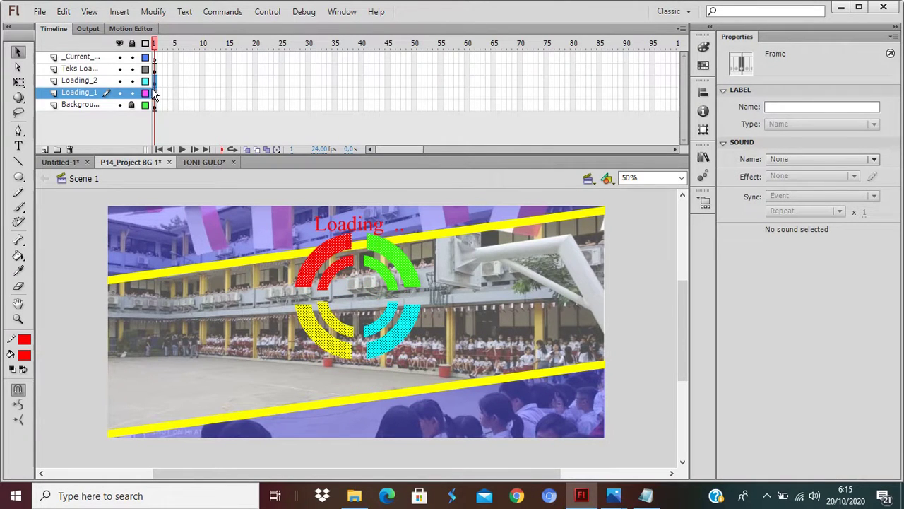
{"action": "key", "text": "Down"}
{"action": "key", "text": "Down"}
{"action": "key", "text": "Down"}
{"action": "key", "text": "Down"}
{"action": "key", "text": "Down"}
{"action": "key", "text": "Down"}
{"action": "key", "text": "Down"}
{"action": "key", "text": "Down"}
{"action": "key", "text": "Down"}
{"action": "key", "text": "Down"}
{"action": "key", "text": "Down"}
{"action": "key", "text": "Down"}
{"action": "key", "text": "Down"}
{"action": "key", "text": "Down"}
{"action": "key", "text": "Down"}
{"action": "key", "text": "Down"}
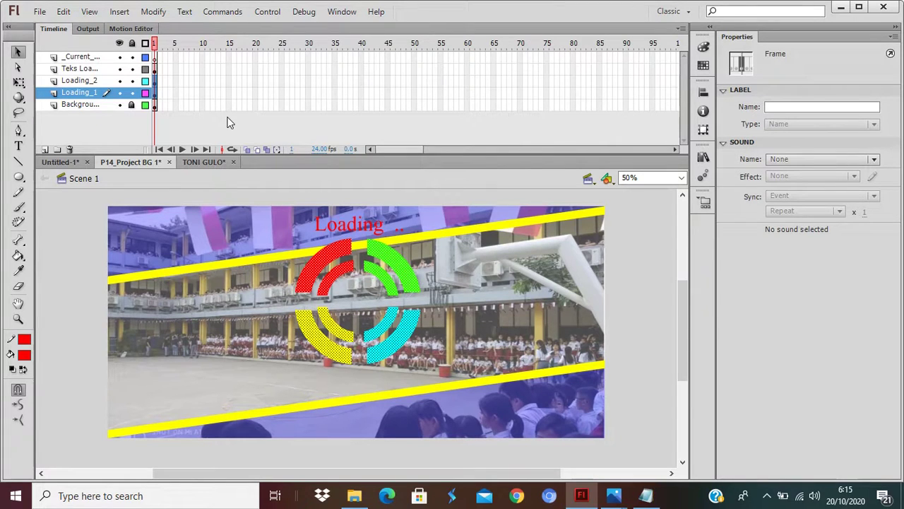
{"action": "left_click", "coordinate": [503, 347]}
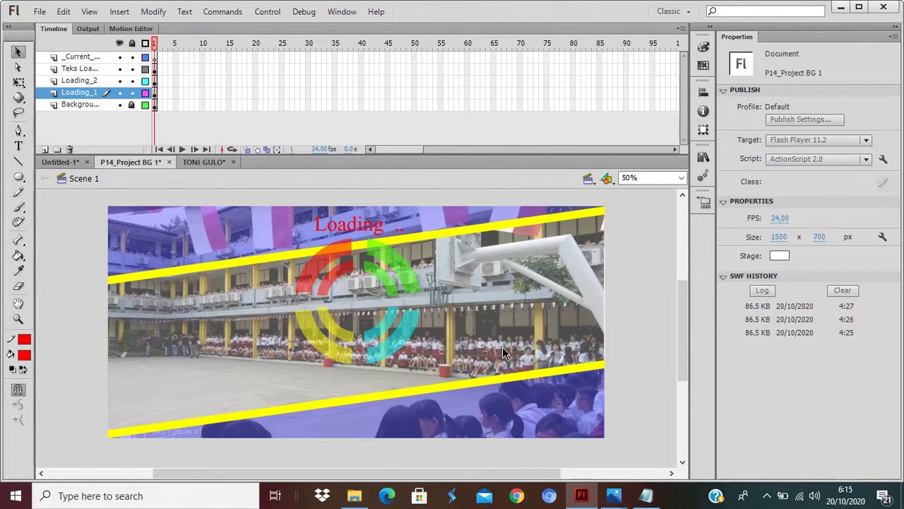
Lock the Loading_2, Teks Loading and Loading_1 layers.
{"action": "left_click", "coordinate": [132, 80]}
{"action": "left_click", "coordinate": [132, 69]}
{"action": "left_click", "coordinate": [131, 93]}
On the _Current_ layer, draw a rectangle about 608 × 56 px below the rings with a yellow (#FFFF00) stroke and white fill.
{"action": "left_click", "coordinate": [81, 57]}
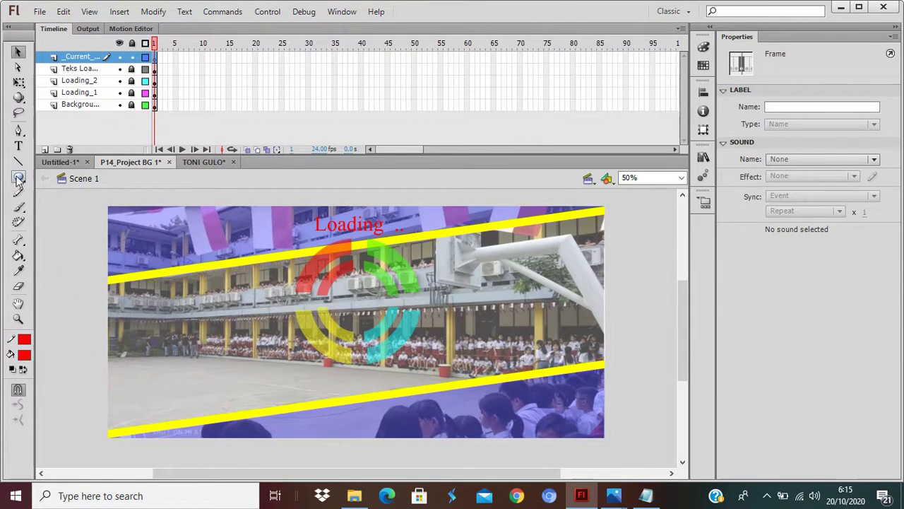
{"action": "left_click_drag", "start_coordinate": [18, 177], "coordinate": [48, 182]}
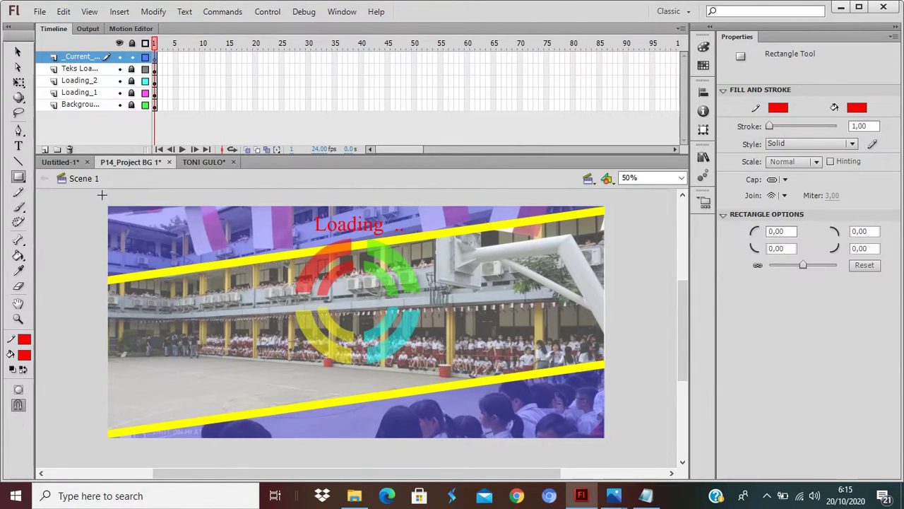
{"action": "left_click", "coordinate": [24, 340]}
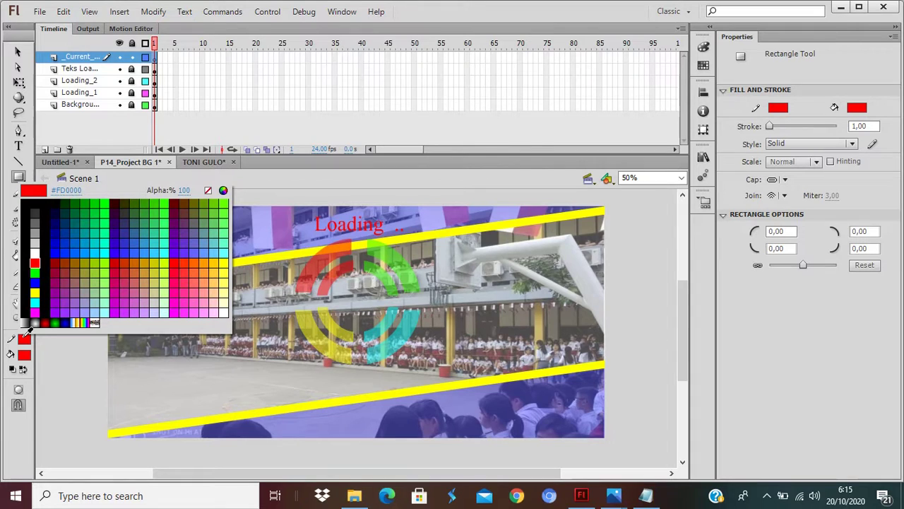
{"action": "left_click", "coordinate": [35, 290]}
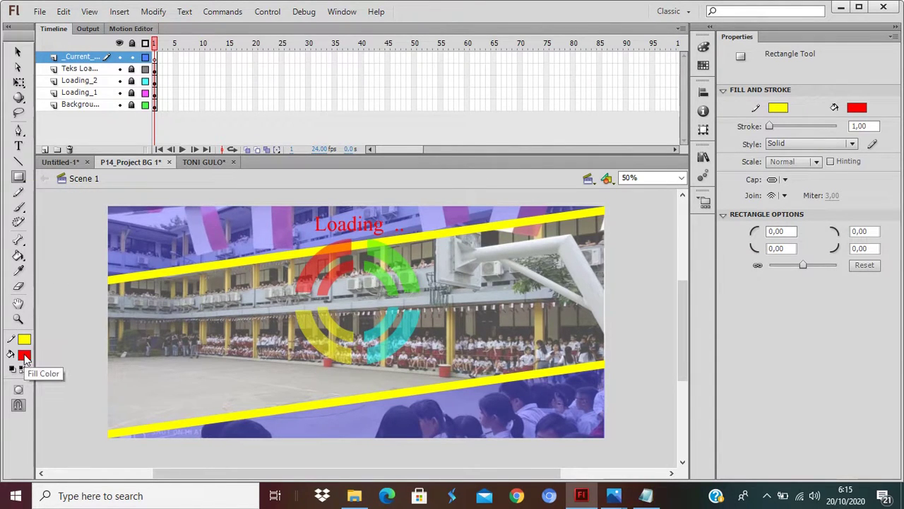
{"action": "left_click", "coordinate": [24, 357]}
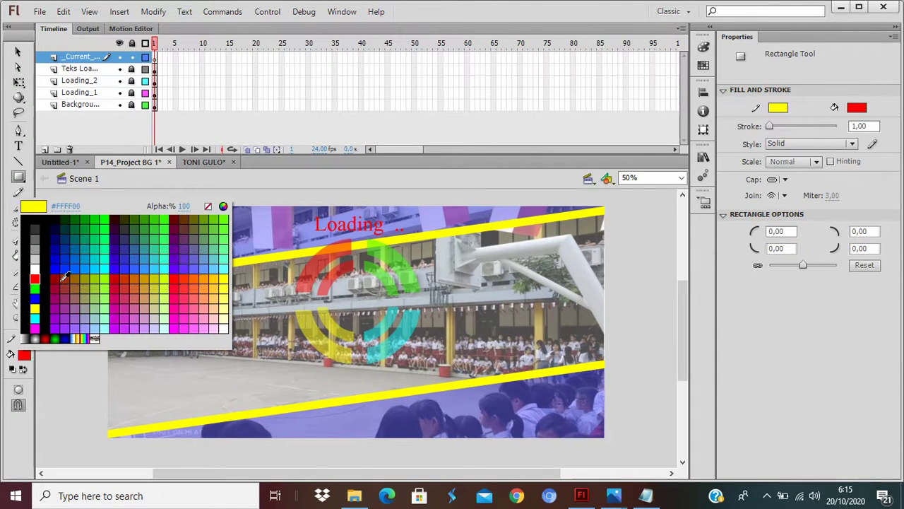
{"action": "left_click", "coordinate": [35, 267]}
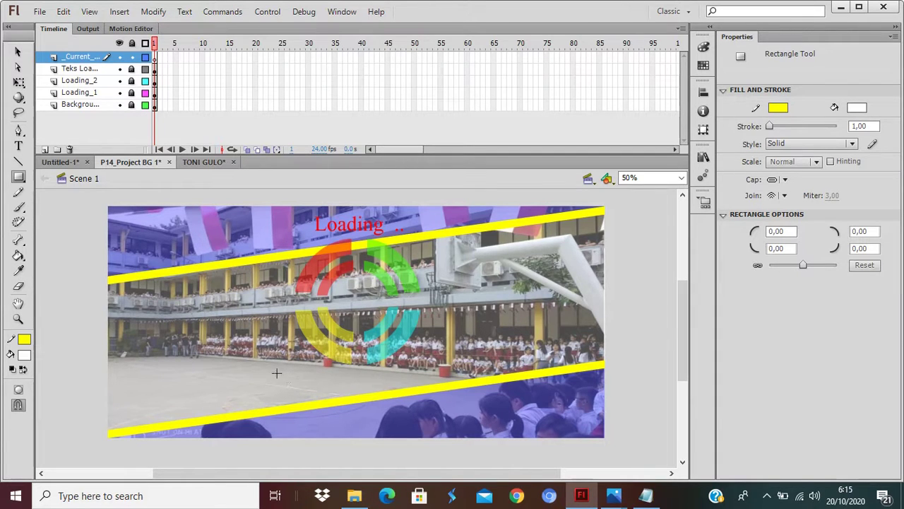
{"action": "left_click_drag", "start_coordinate": [276, 367], "coordinate": [477, 388]}
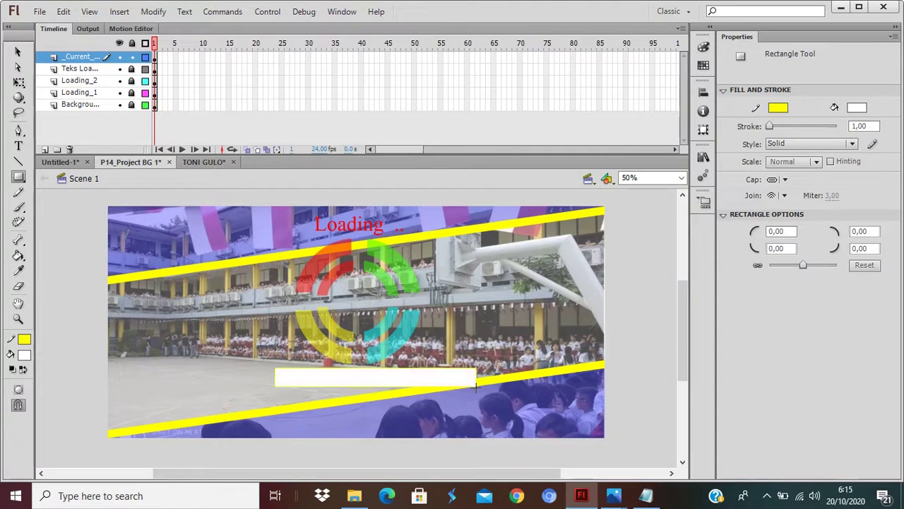
Nudge the white rectangle, including its stroke, to about X 460, Y 516 px, centred below the rings.
{"action": "left_click", "coordinate": [18, 52]}
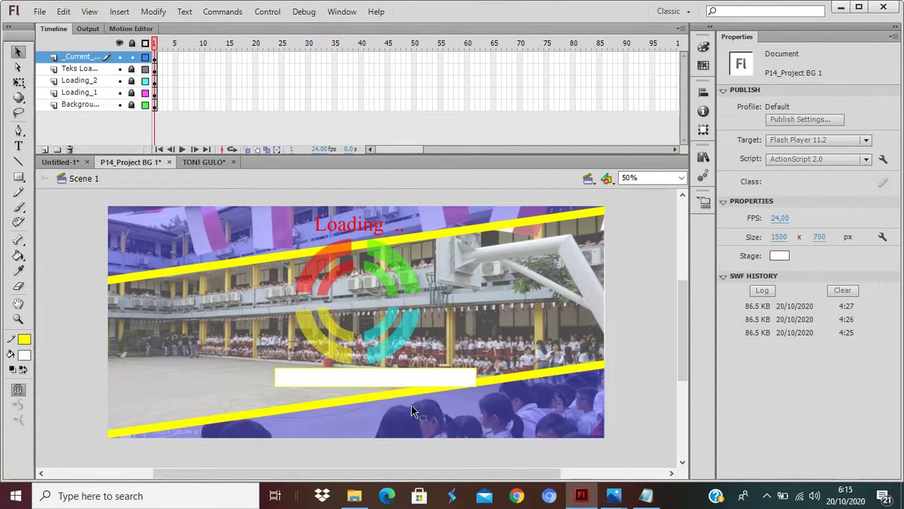
{"action": "left_click", "coordinate": [387, 384]}
{"action": "key", "text": "Down"}
{"action": "key", "text": "Down"}
{"action": "key", "text": "Down"}
{"action": "key", "text": "Down"}
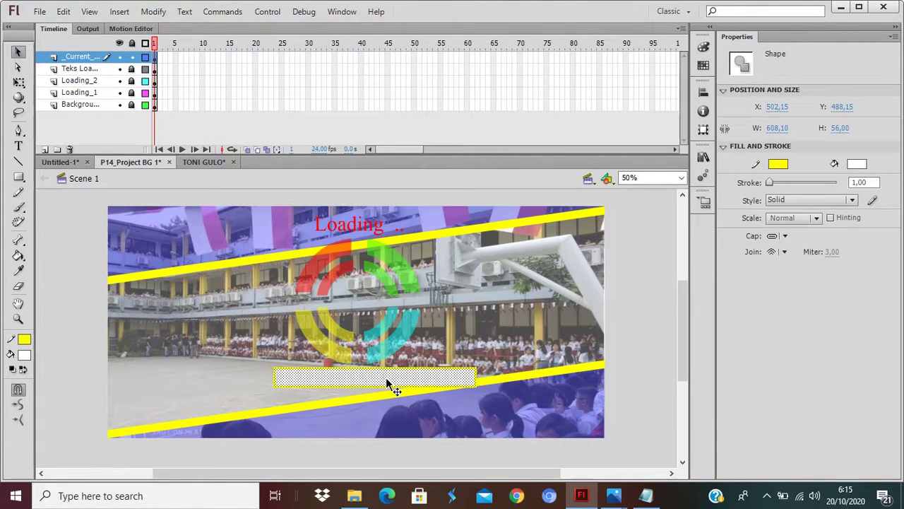
{"action": "key", "text": "Left"}
{"action": "key", "text": "Left"}
{"action": "key", "text": "Left"}
{"action": "key", "text": "Left"}
{"action": "key", "text": "Left"}
{"action": "key", "text": "Left"}
{"action": "key", "text": "Left"}
{"action": "key", "text": "Left"}
{"action": "key", "text": "Left"}
{"action": "key", "text": "Left"}
{"action": "key", "text": "Left"}
{"action": "key", "text": "Left"}
{"action": "key", "text": "Left"}
{"action": "key", "text": "Left"}
{"action": "key", "text": "Left"}
{"action": "key", "text": "Left"}
{"action": "key", "text": "Left"}
{"action": "key", "text": "Left"}
{"action": "key", "text": "Left"}
{"action": "key", "text": "Left"}
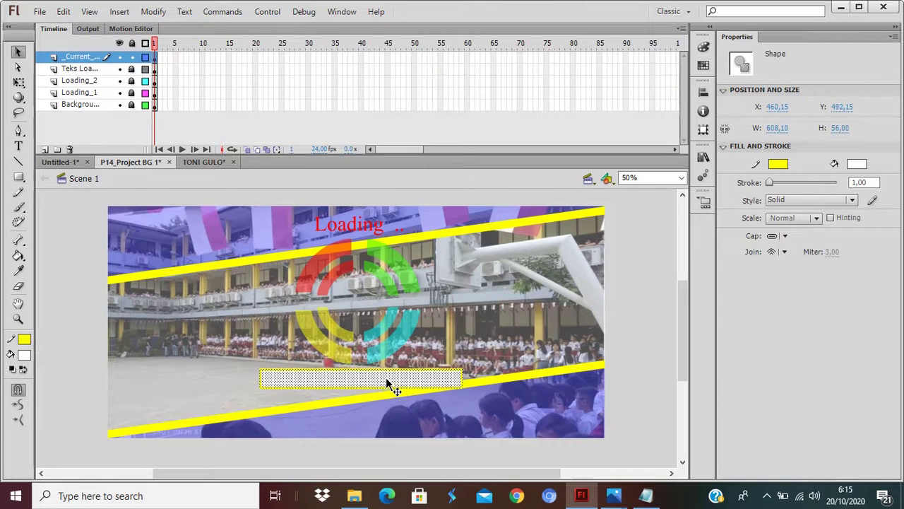
{"action": "key", "text": "Down"}
{"action": "key", "text": "Down"}
{"action": "key", "text": "Down"}
{"action": "key", "text": "Down"}
{"action": "key", "text": "Down"}
{"action": "key", "text": "Down"}
{"action": "key", "text": "Down"}
{"action": "key", "text": "Down"}
{"action": "key", "text": "Down"}
{"action": "key", "text": "Down"}
{"action": "key", "text": "Down"}
{"action": "key", "text": "Down"}
{"action": "key", "text": "Down"}
{"action": "key", "text": "Down"}
{"action": "key", "text": "Down"}
{"action": "key", "text": "Down"}
{"action": "key", "text": "Down"}
{"action": "key", "text": "Down"}
{"action": "key", "text": "Down"}
{"action": "key", "text": "Down"}
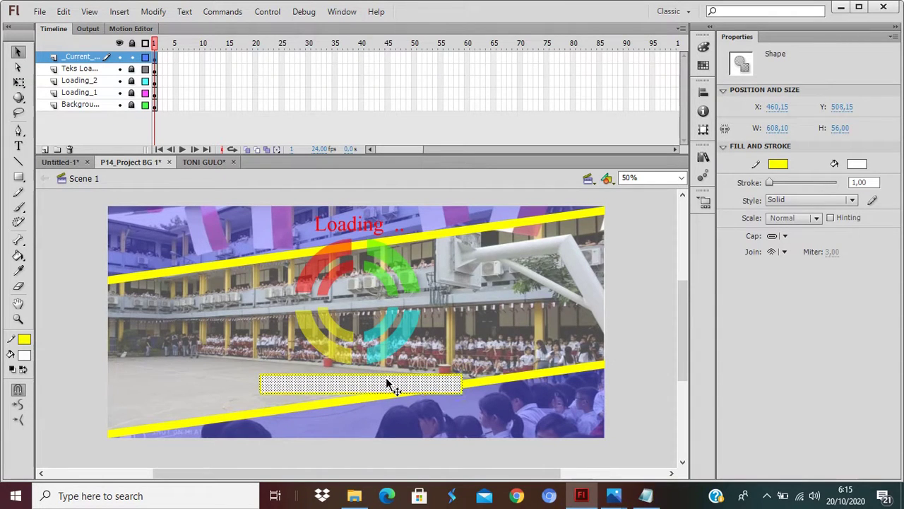
{"action": "key", "text": "Down"}
{"action": "key", "text": "Down"}
{"action": "key", "text": "Down"}
{"action": "key", "text": "Down"}
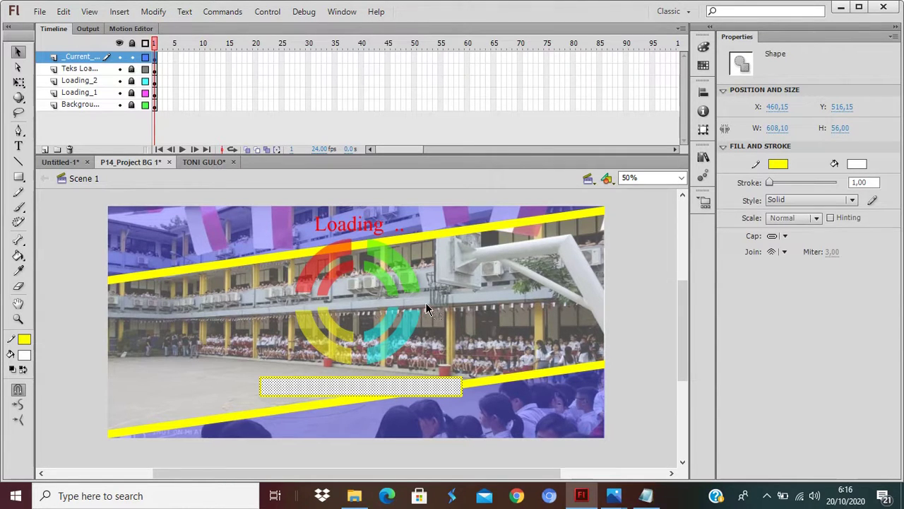
{"action": "left_click", "coordinate": [459, 345]}
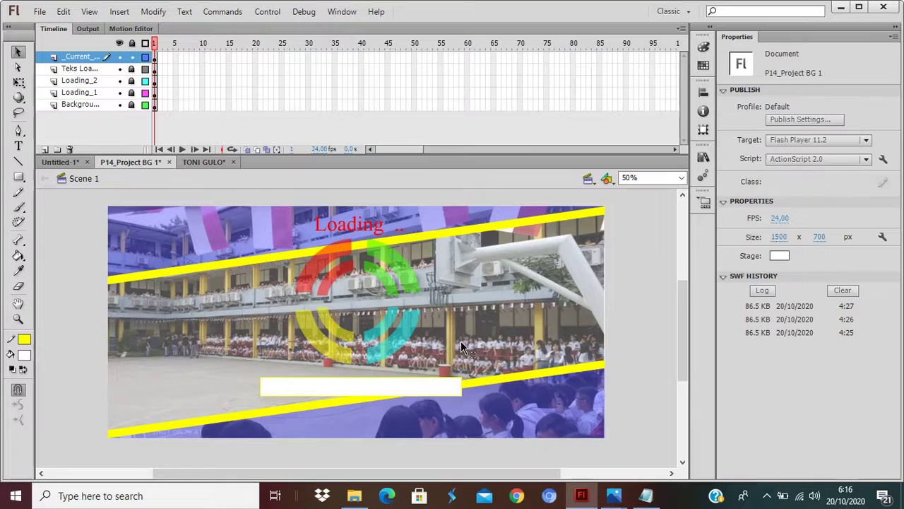
Change the white rectangle's stroke to red and test the movie, closing the preview.
{"action": "left_click", "coordinate": [339, 387]}
{"action": "left_click", "coordinate": [24, 341]}
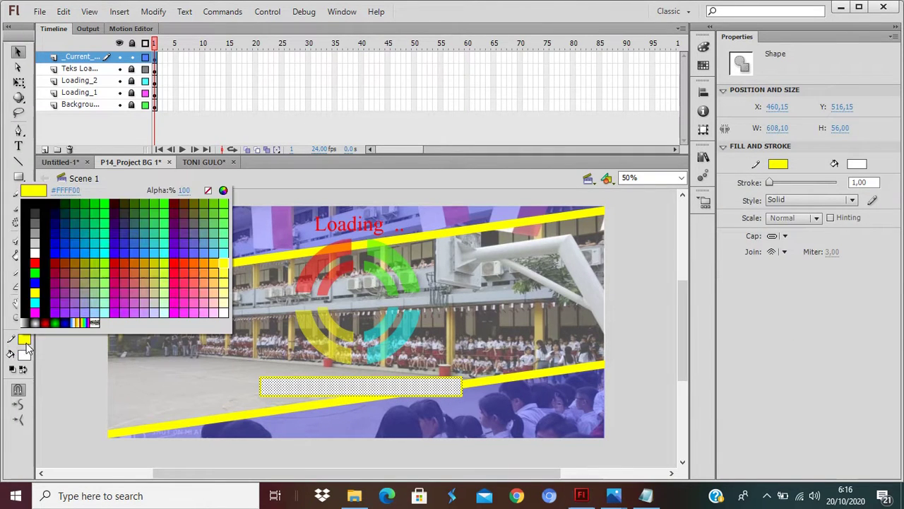
{"action": "left_click", "coordinate": [34, 263]}
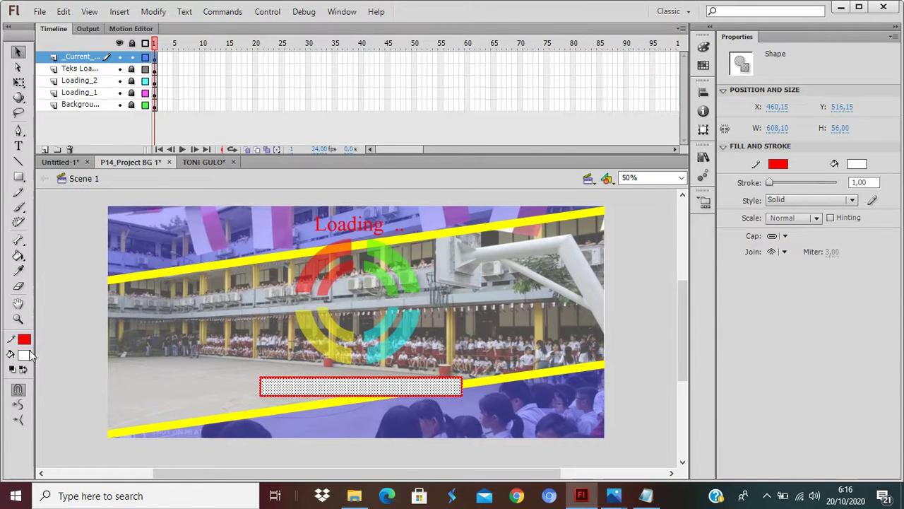
{"action": "left_click", "coordinate": [210, 369]}
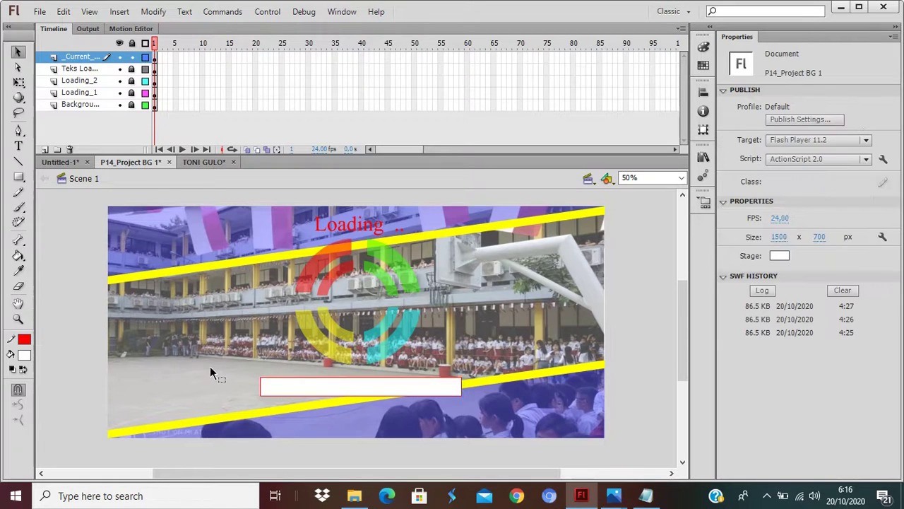
{"action": "key", "text": "ctrl+Return"}
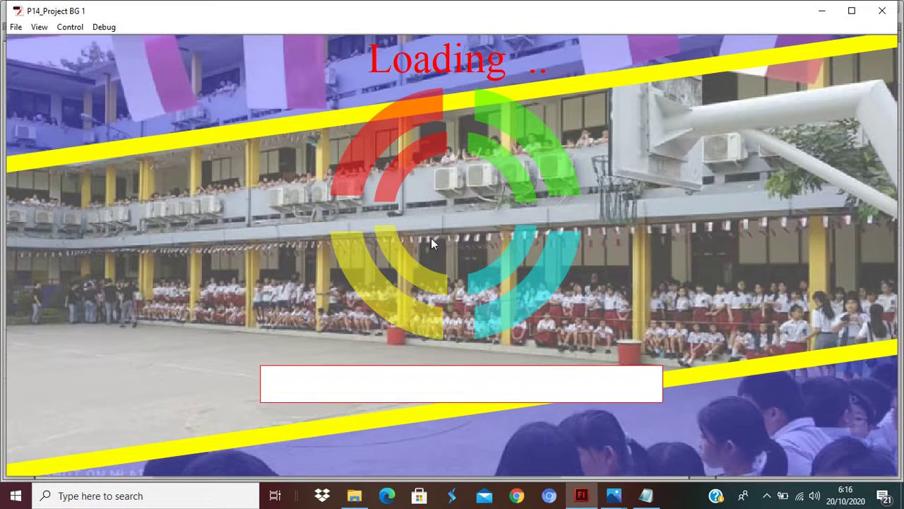
{"action": "left_click", "coordinate": [882, 11]}
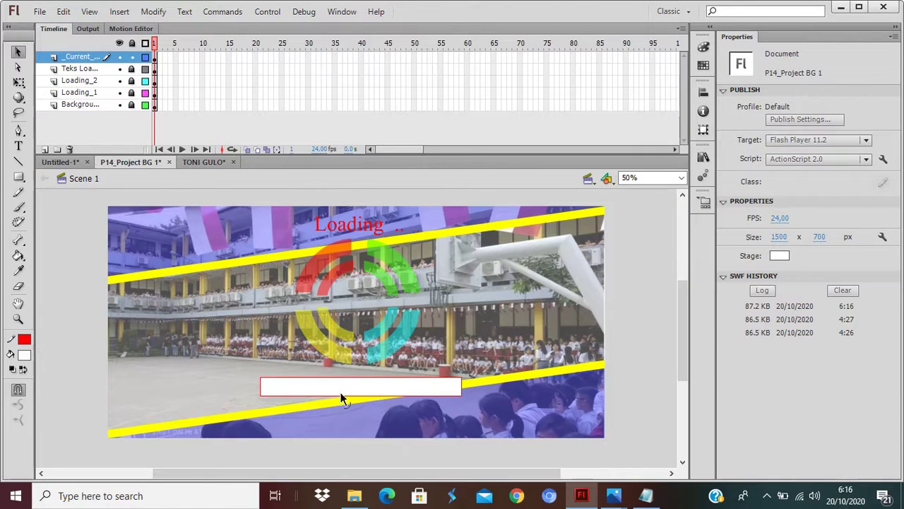
Cut the rectangle's white fill to the clipboard, keeping only its red outline on the _Current_ layer.
{"action": "left_click", "coordinate": [293, 385]}
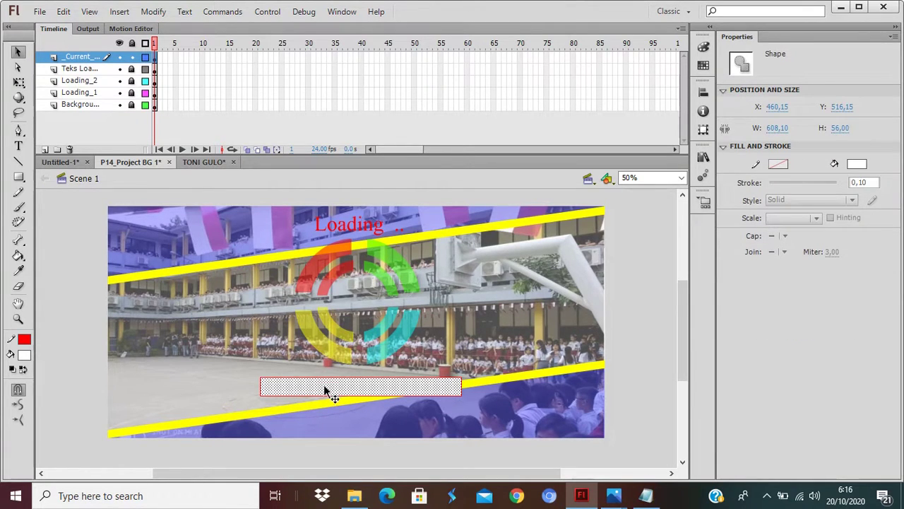
{"action": "left_click", "coordinate": [176, 360]}
{"action": "left_click", "coordinate": [287, 387]}
{"action": "left_click", "coordinate": [64, 12]}
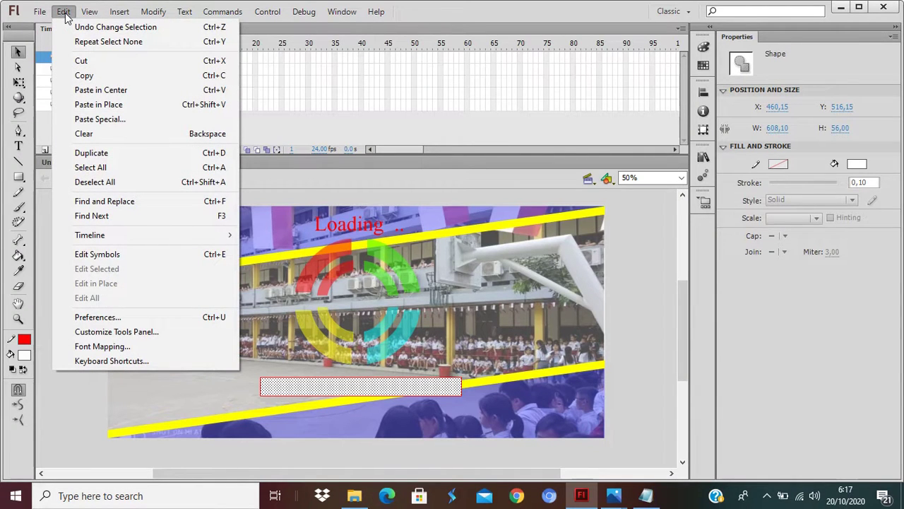
{"action": "left_click", "coordinate": [82, 61]}
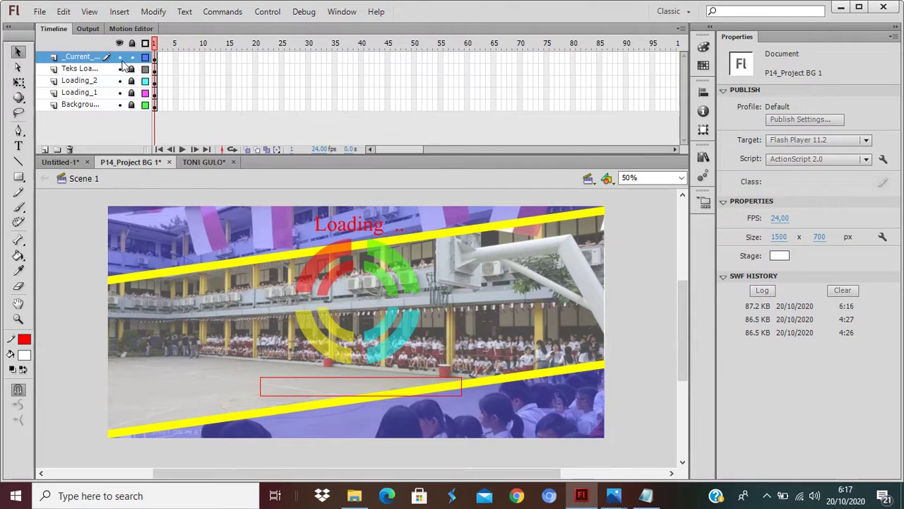
Move the _Current_ layer to directly above the background layer and lock it.
{"action": "left_click_drag", "start_coordinate": [89, 62], "coordinate": [88, 106]}
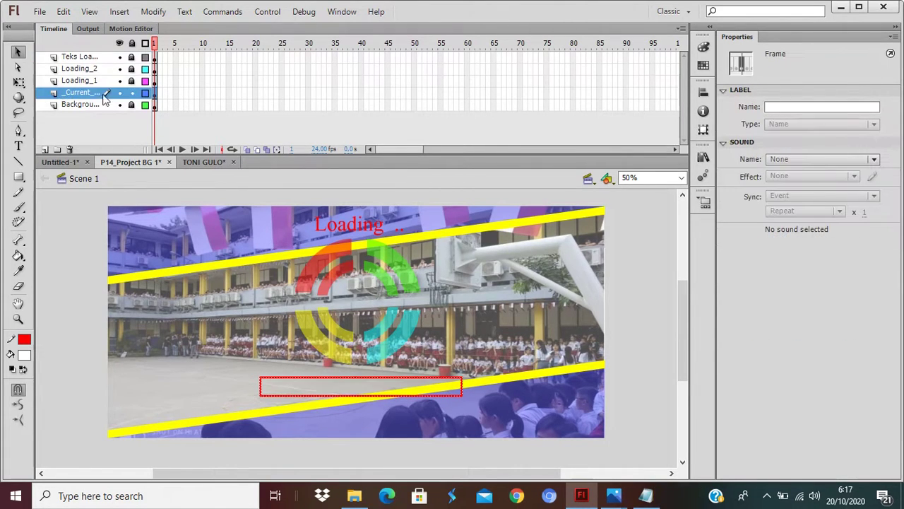
{"action": "left_click", "coordinate": [131, 93]}
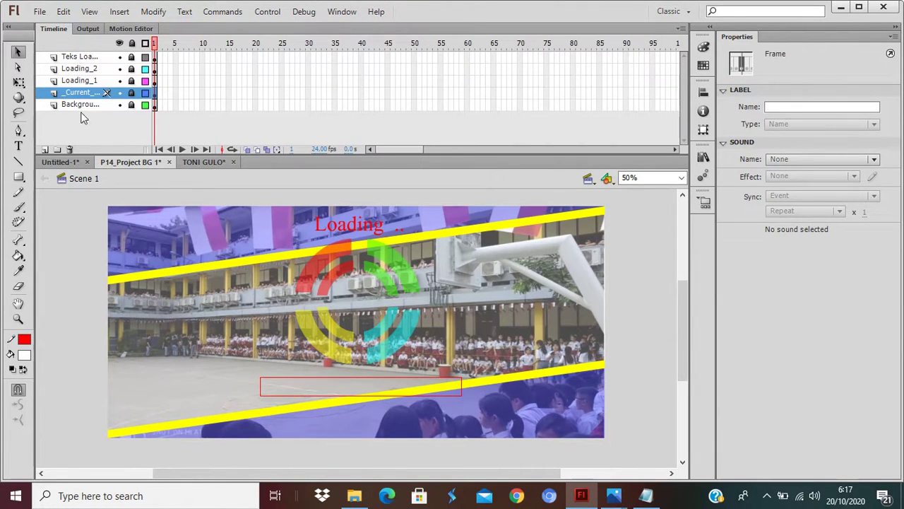
Add a layer above _Current_, give it a name beginning with "Loaading", and paste the white fill in place on it.
{"action": "left_click", "coordinate": [44, 149]}
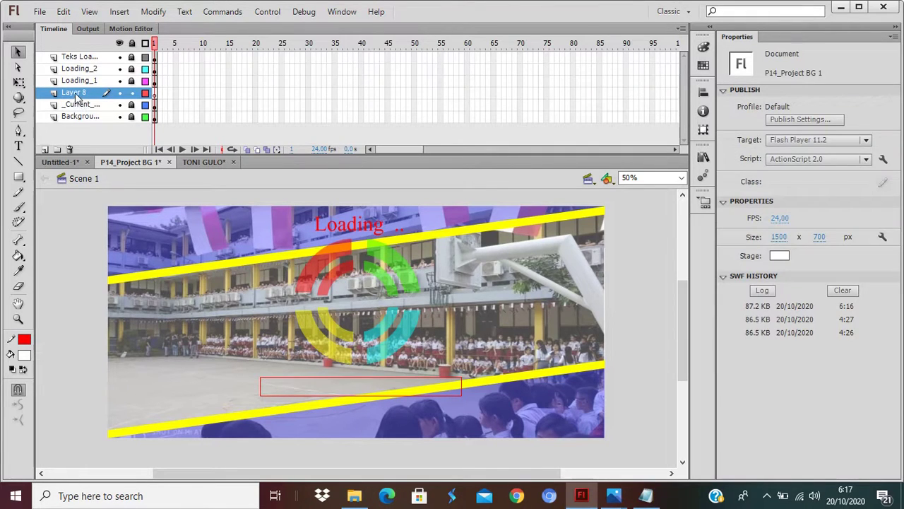
{"action": "double_click", "coordinate": [78, 94]}
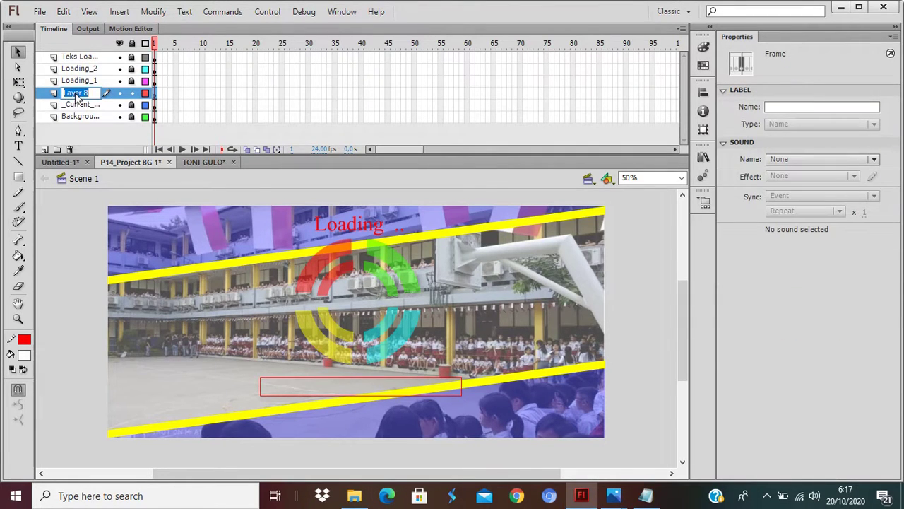
{"action": "type", "text": "Loading_0"}
{"action": "key", "text": "Return"}
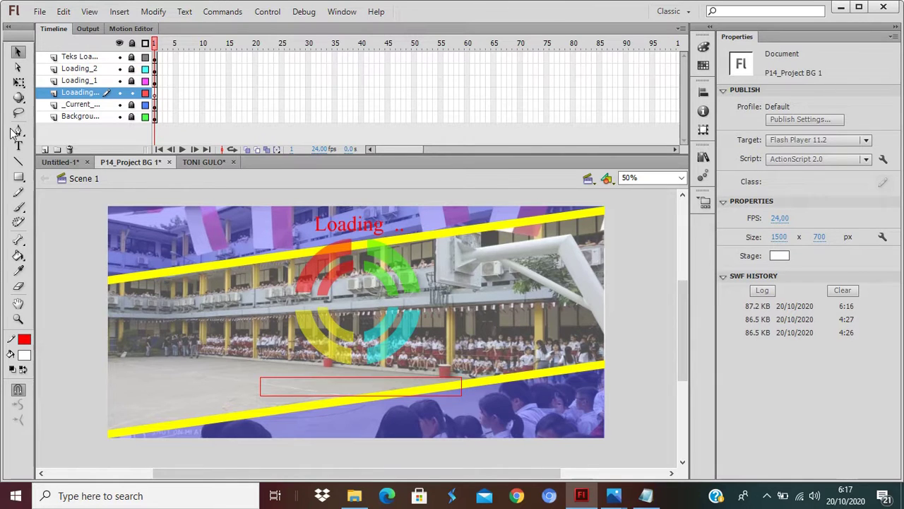
{"action": "left_click", "coordinate": [62, 12]}
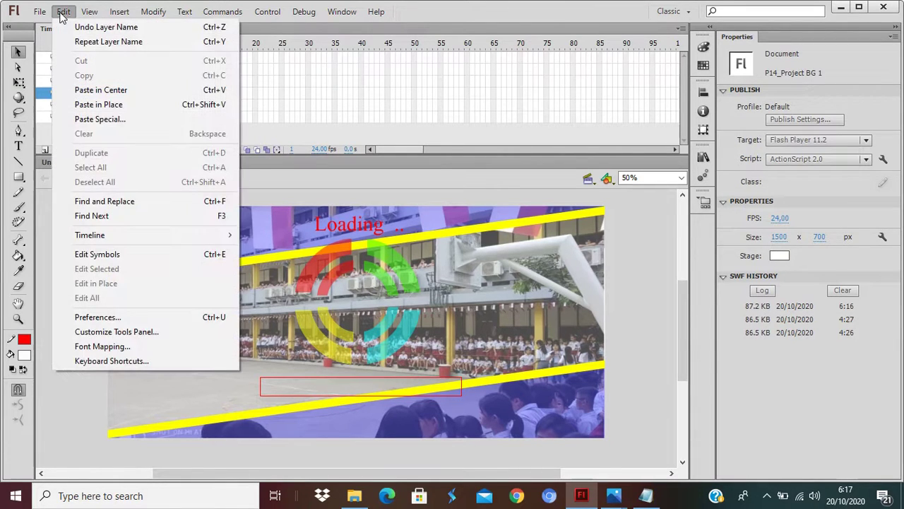
{"action": "left_click", "coordinate": [110, 107]}
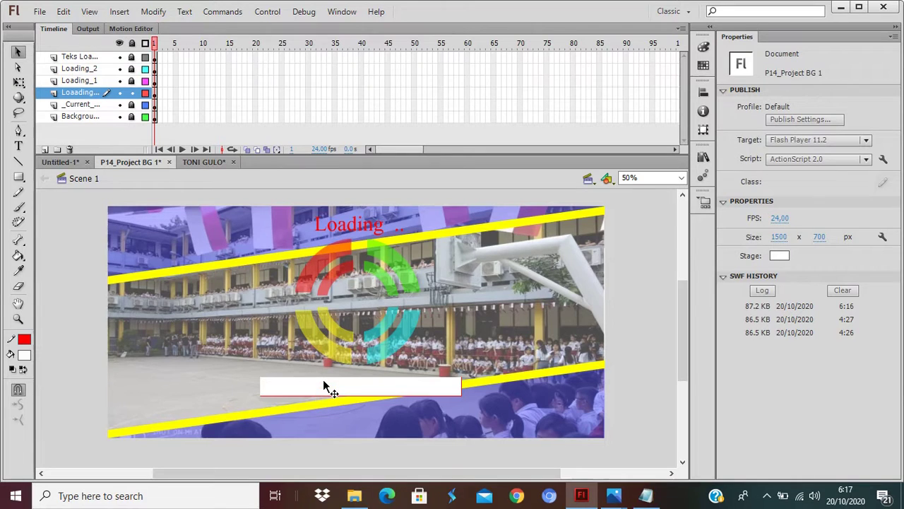
Trim narrow strips off all four edges of the pasted white fill to about 597 × 47 px, and select the remaining fill.
{"action": "key", "text": "ctrl+equal"}
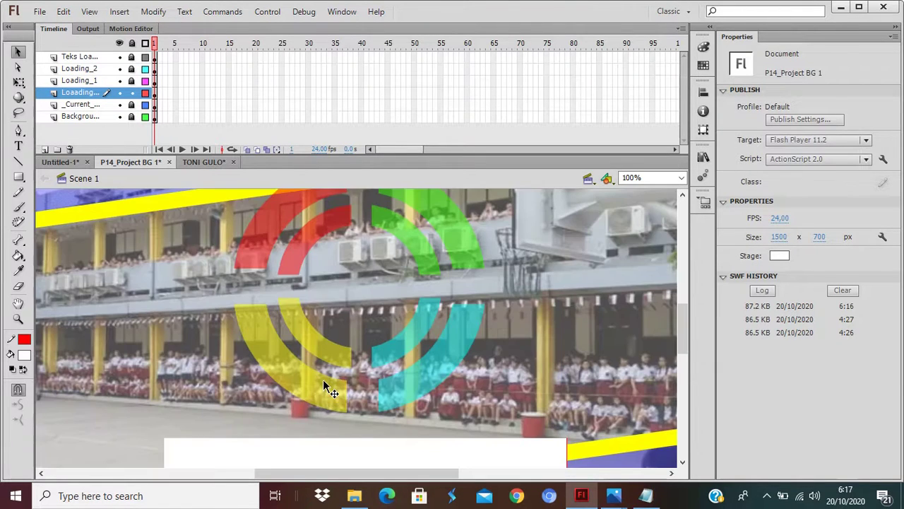
{"action": "scroll", "coordinate": [329, 382], "scroll_direction": "down", "scroll_amount": 3}
{"action": "left_click_drag", "start_coordinate": [134, 290], "coordinate": [618, 320]}
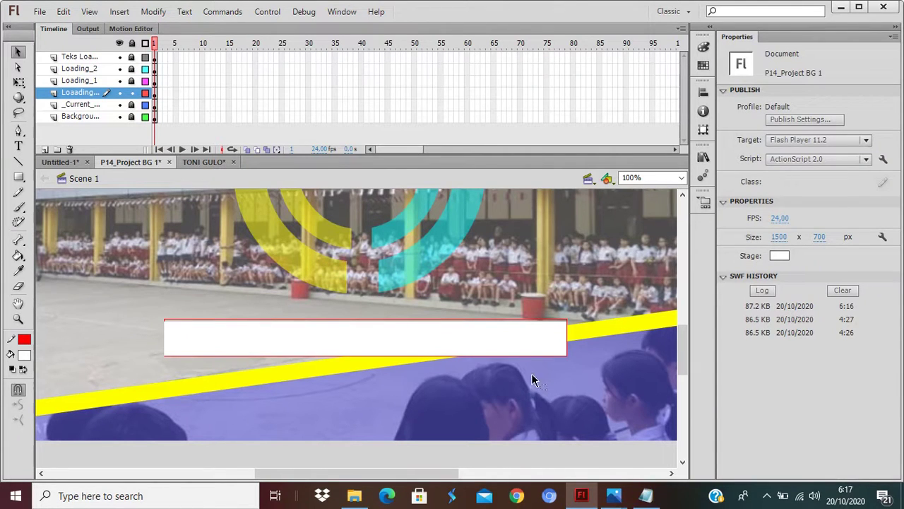
{"action": "left_click_drag", "start_coordinate": [533, 380], "coordinate": [592, 360]}
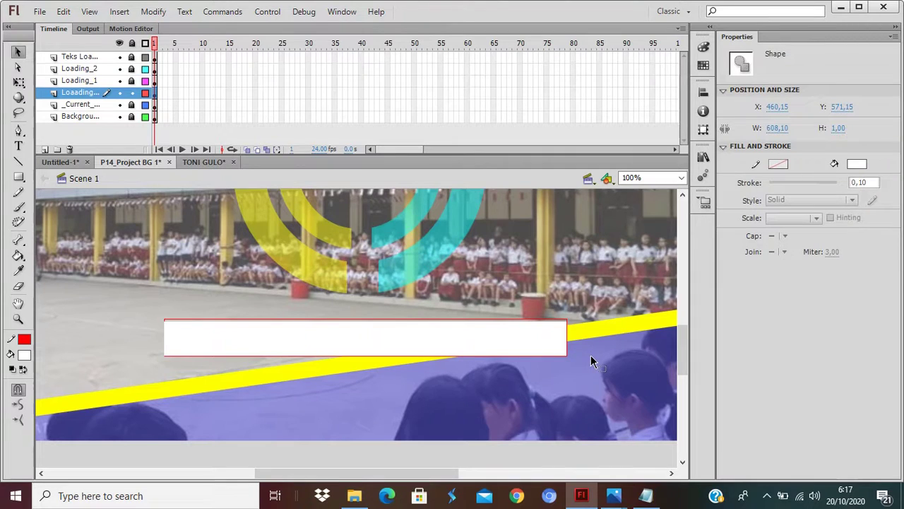
{"action": "left_click", "coordinate": [592, 360]}
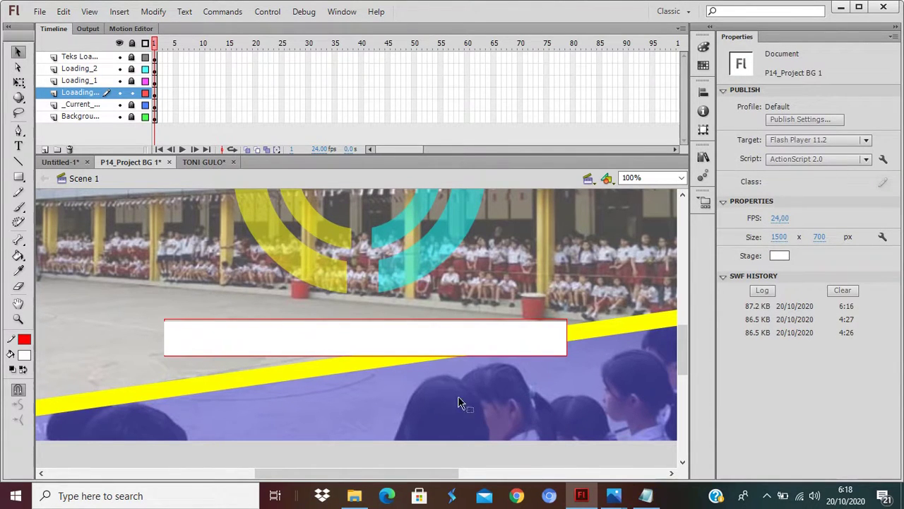
{"action": "left_click_drag", "start_coordinate": [148, 402], "coordinate": [591, 359]}
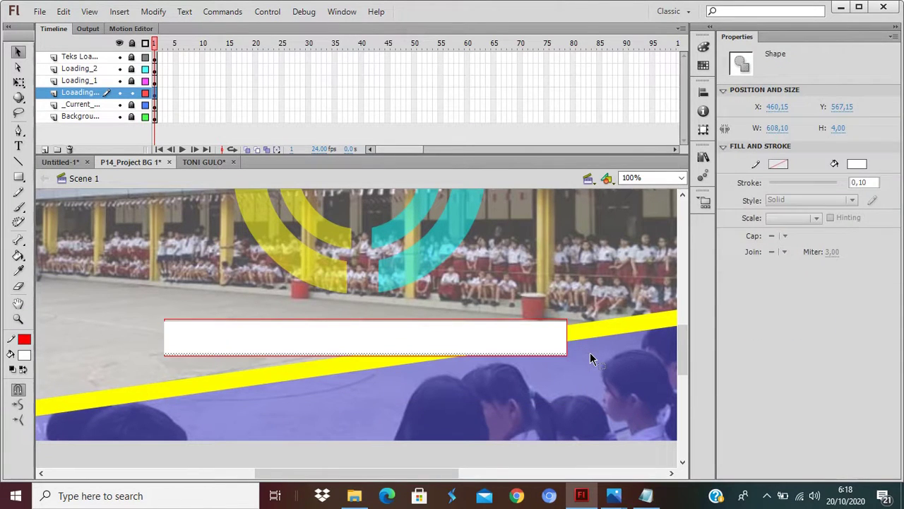
{"action": "left_click", "coordinate": [592, 359]}
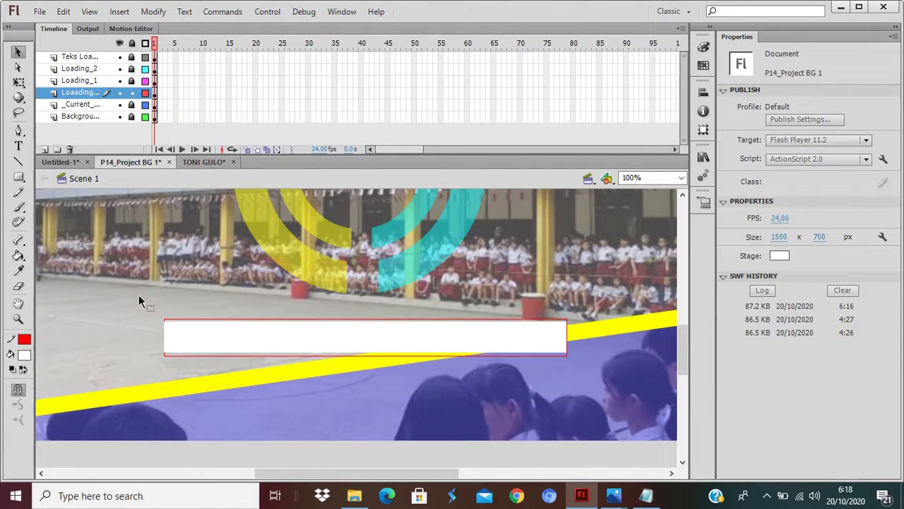
{"action": "left_click_drag", "start_coordinate": [168, 370], "coordinate": [167, 375]}
{"action": "left_click", "coordinate": [165, 374]}
{"action": "left_click_drag", "start_coordinate": [605, 315], "coordinate": [563, 377]}
{"action": "left_click", "coordinate": [563, 379]}
{"action": "left_click", "coordinate": [247, 341]}
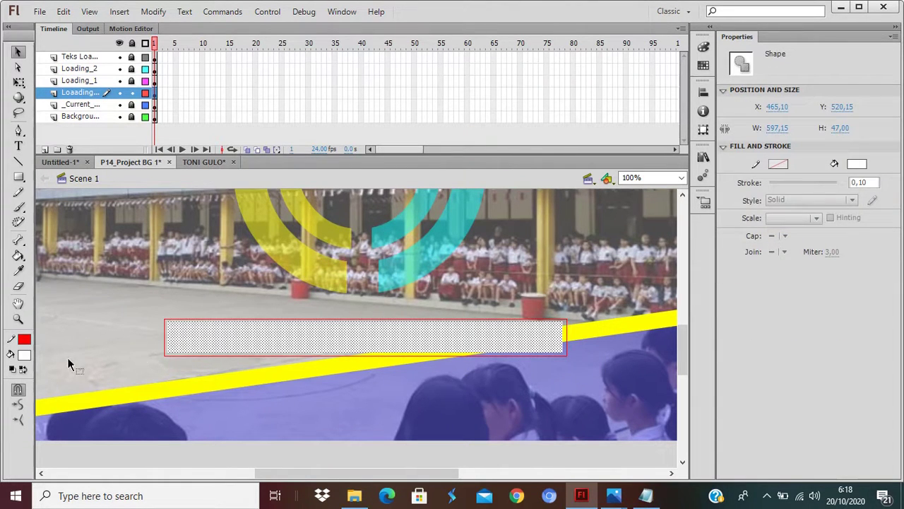
Try green (#00CC00), brown and light grey fill colours on the inner bar.
{"action": "left_click", "coordinate": [24, 356]}
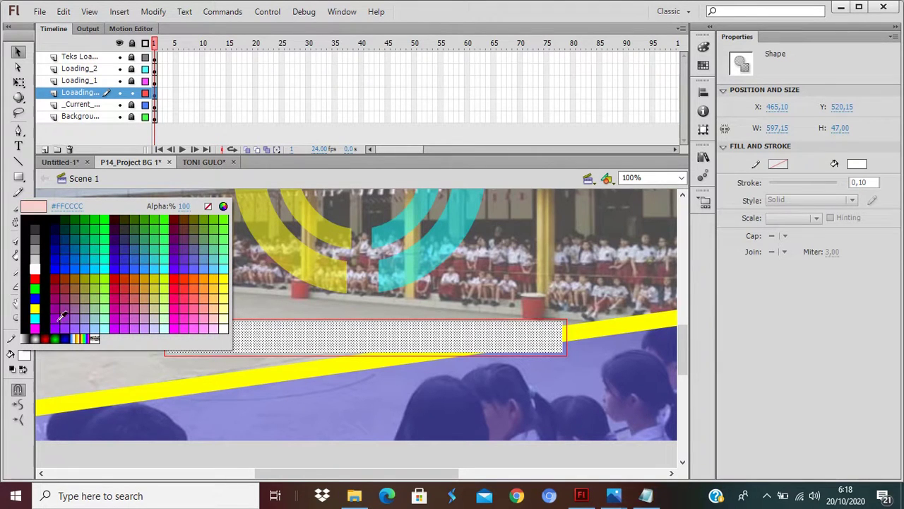
{"action": "left_click", "coordinate": [95, 219]}
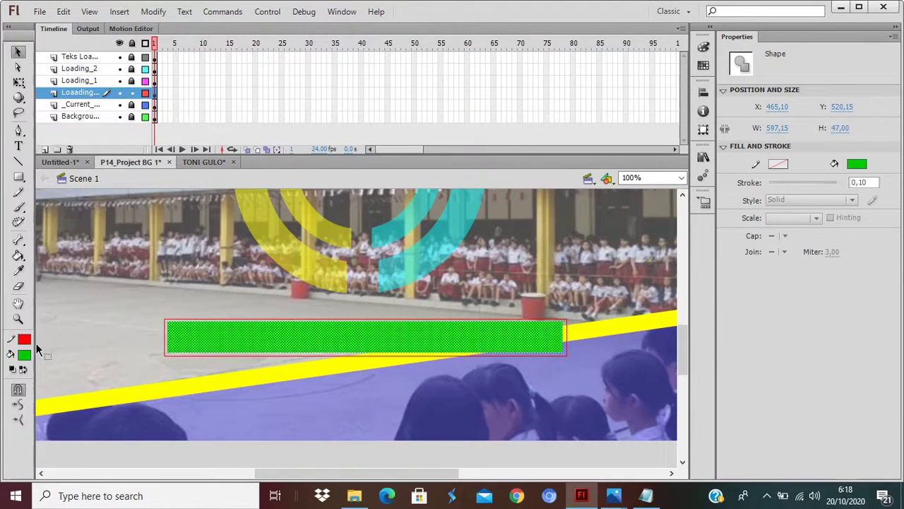
{"action": "left_click", "coordinate": [24, 355]}
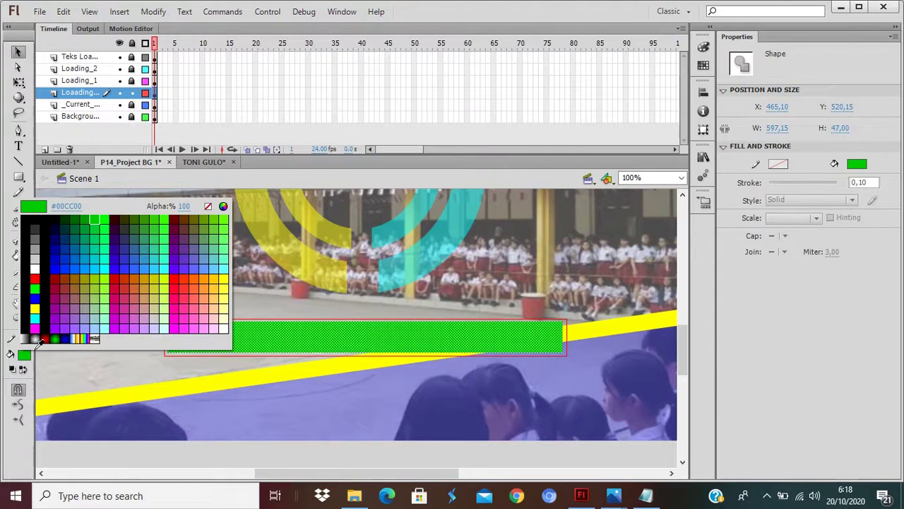
{"action": "left_click", "coordinate": [78, 280]}
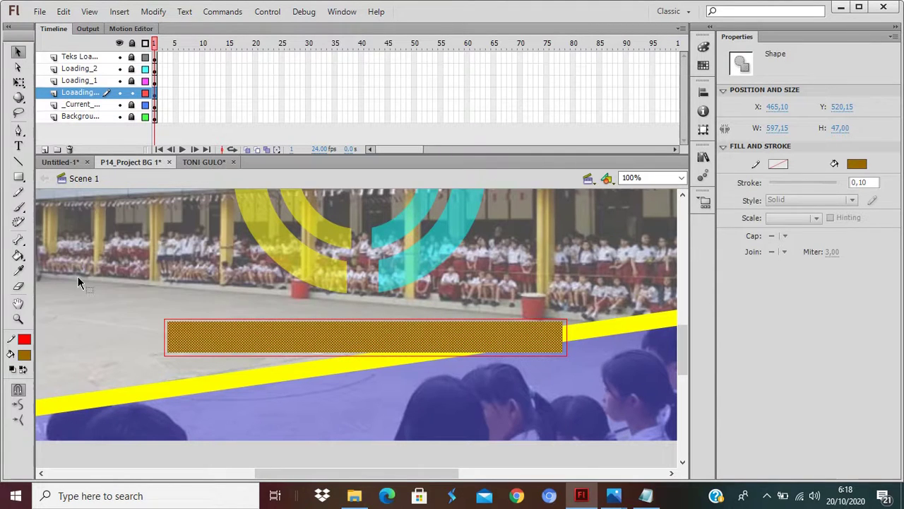
{"action": "left_click", "coordinate": [24, 356]}
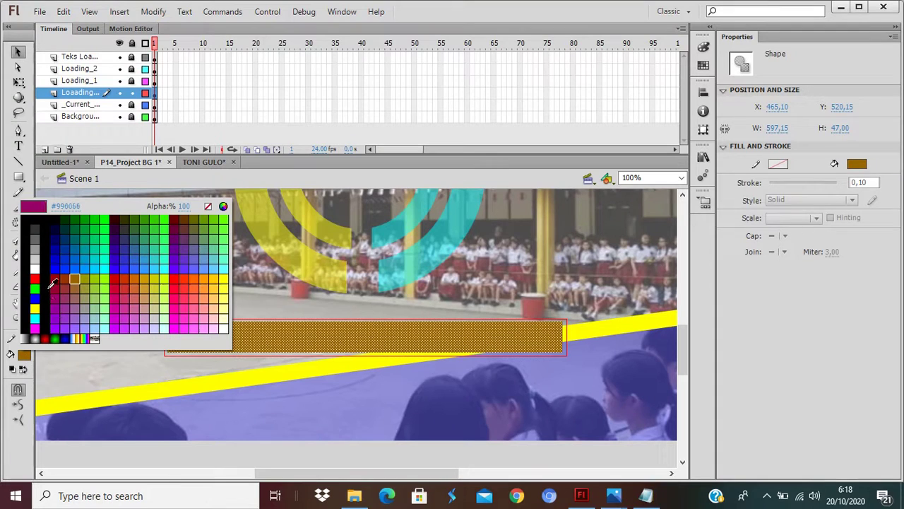
{"action": "left_click", "coordinate": [42, 259]}
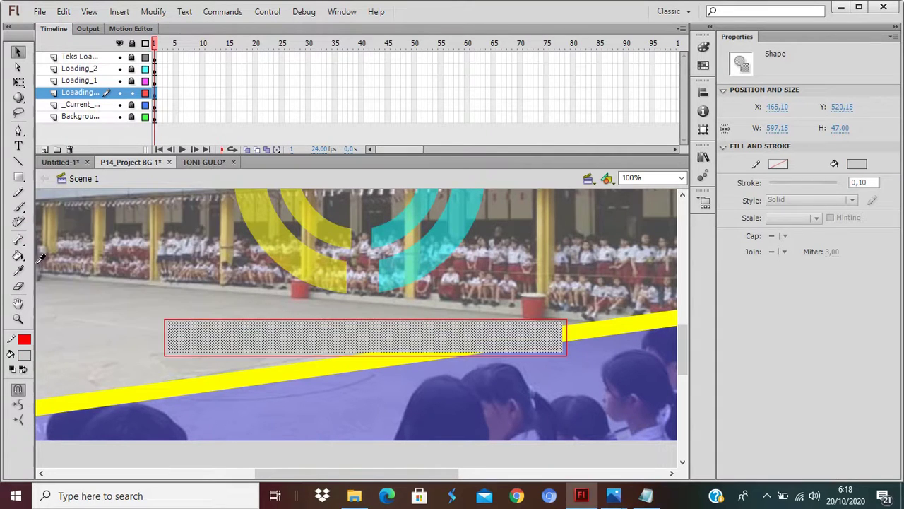
Set the inner bar's fill to dark grey #333333 and deselect it.
{"action": "left_click", "coordinate": [25, 356]}
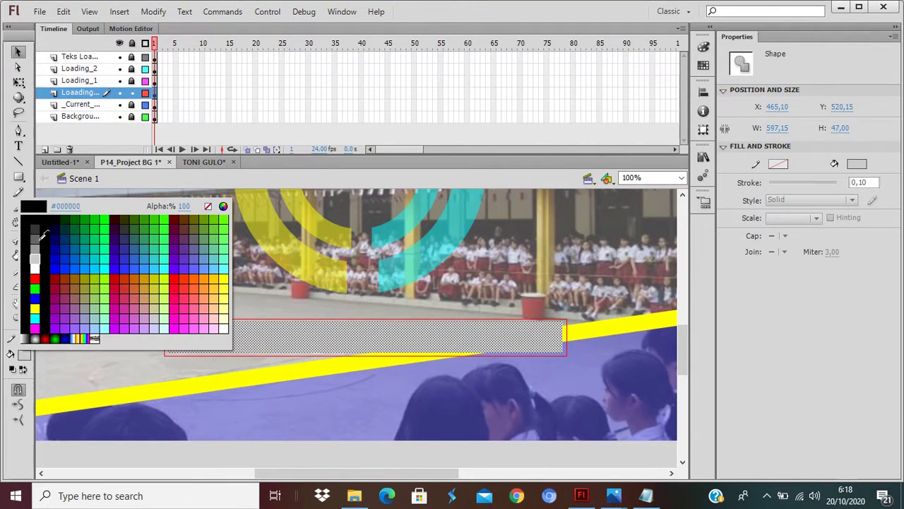
{"action": "left_click", "coordinate": [38, 230]}
{"action": "left_click", "coordinate": [126, 238]}
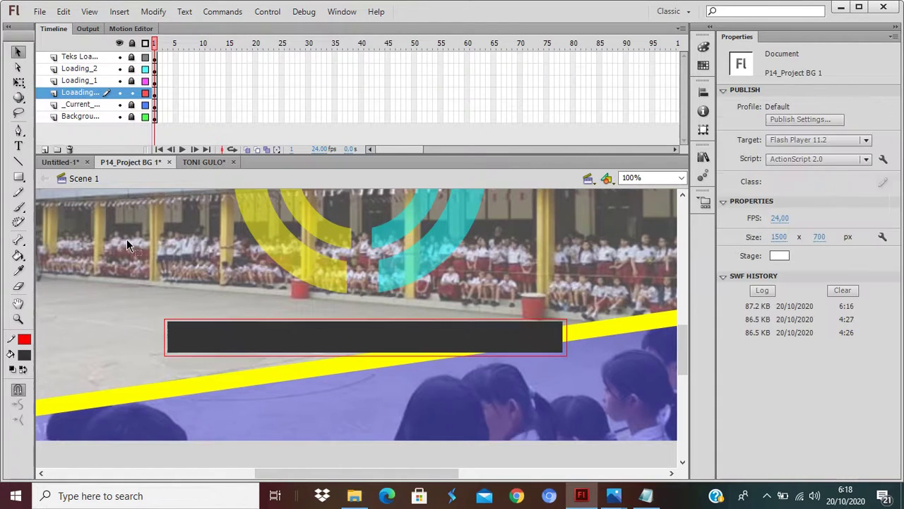
Lower the alpha of the inner bar's #333333 fill to make it semi-transparent, and deselect the bar.
{"action": "key", "text": "ctrl+minus"}
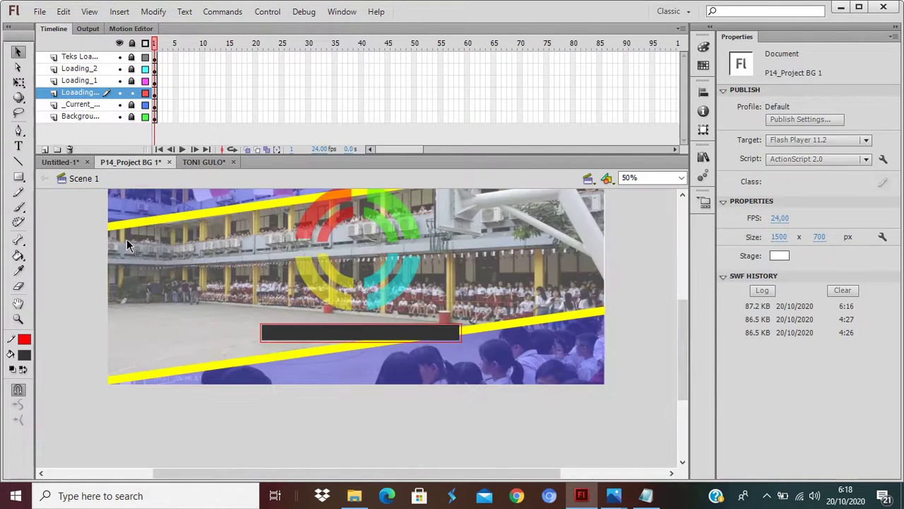
{"action": "scroll", "coordinate": [229, 299], "scroll_direction": "up", "scroll_amount": 2}
{"action": "scroll", "coordinate": [229, 299], "scroll_direction": "down", "scroll_amount": 2}
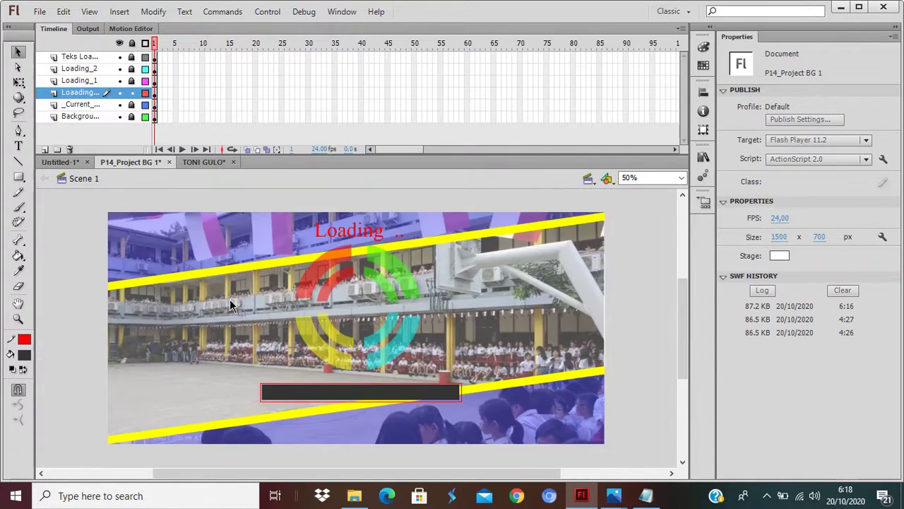
{"action": "left_click", "coordinate": [364, 400]}
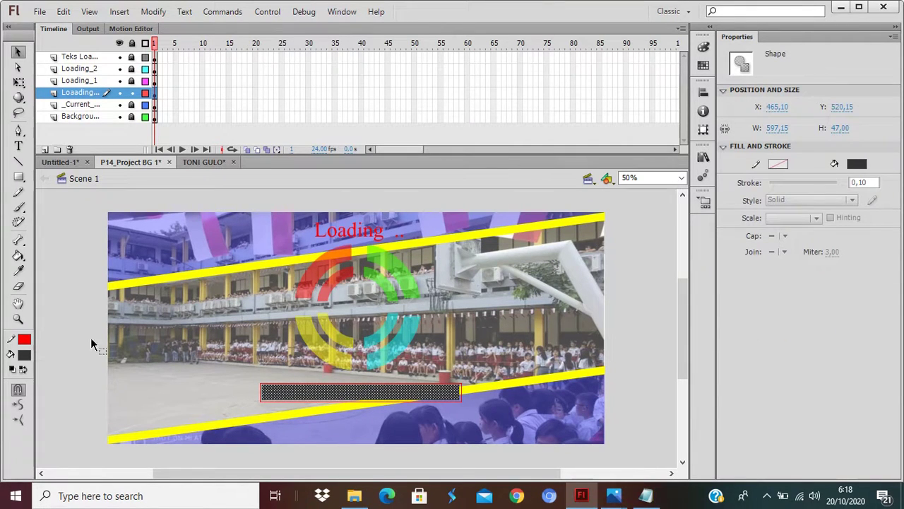
{"action": "left_click", "coordinate": [25, 357]}
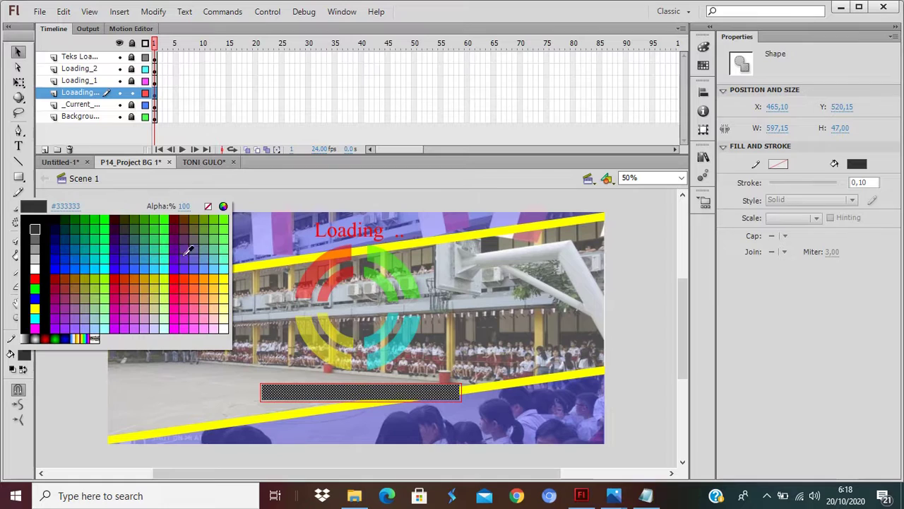
{"action": "left_click", "coordinate": [184, 206]}
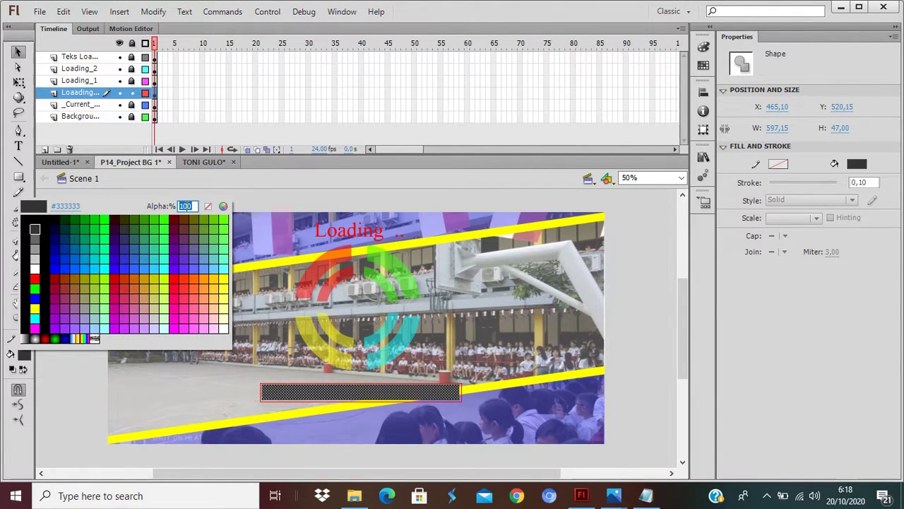
{"action": "key", "text": "Return"}
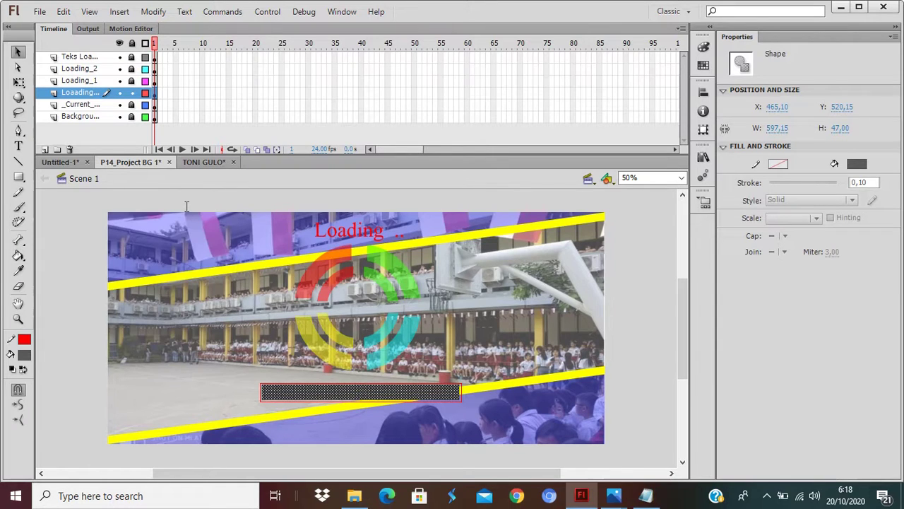
{"action": "left_click", "coordinate": [206, 378]}
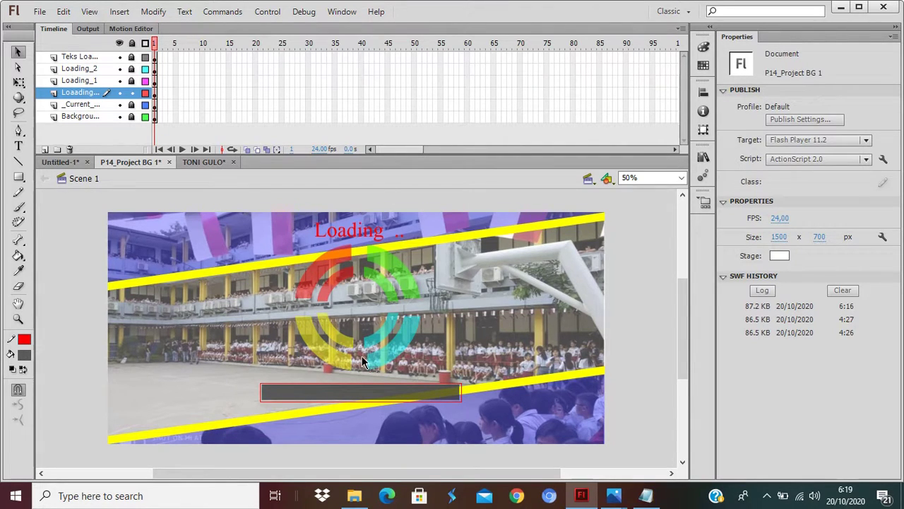
Insert a keyframe at frame 100 on the inner bar's layer, whose name begins with "Loaading".
{"action": "left_click", "coordinate": [388, 390]}
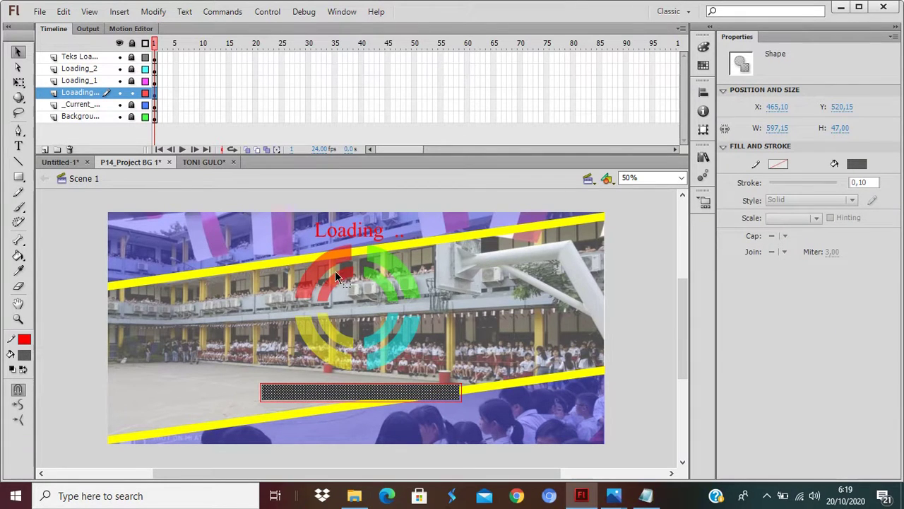
{"action": "key", "text": "ctrl+1"}
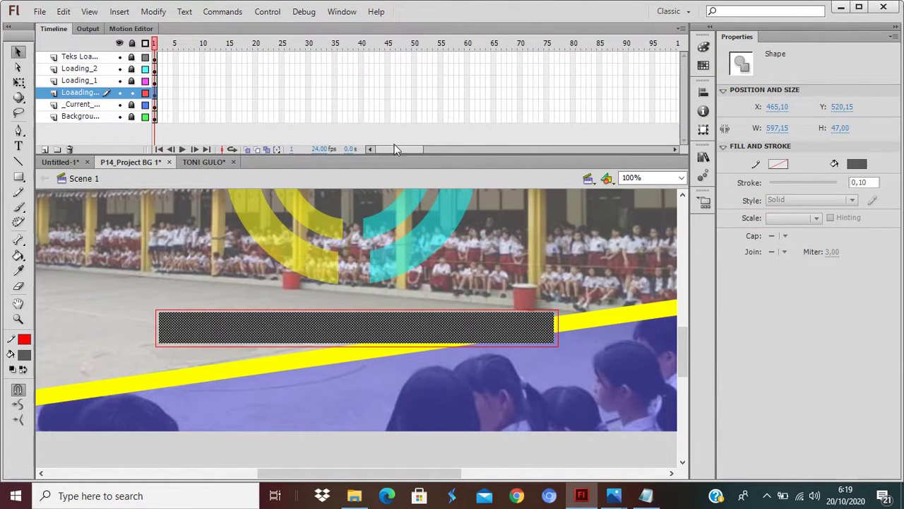
{"action": "left_click_drag", "start_coordinate": [400, 148], "coordinate": [421, 150]}
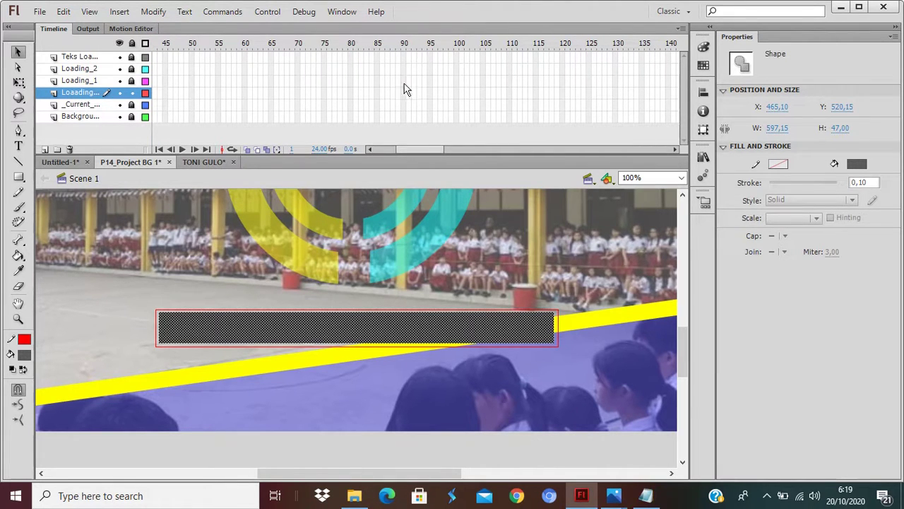
{"action": "left_click", "coordinate": [457, 93]}
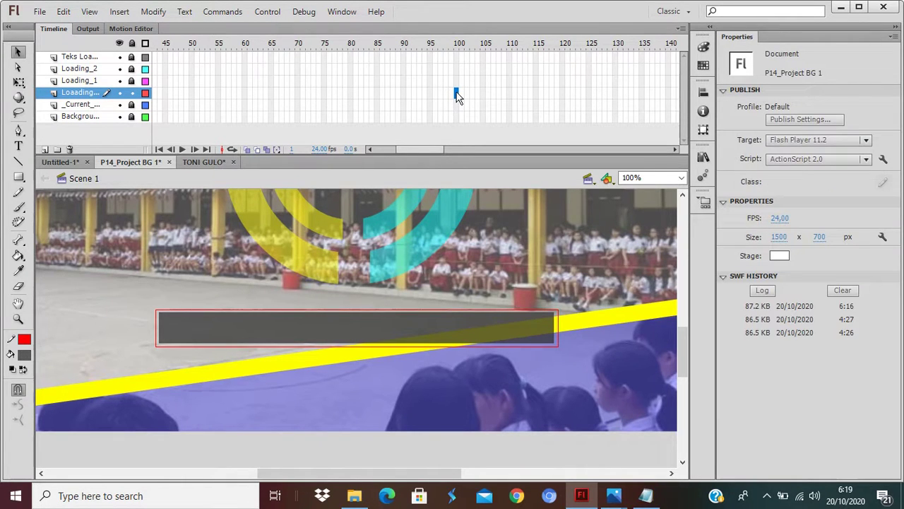
{"action": "right_click", "coordinate": [456, 94]}
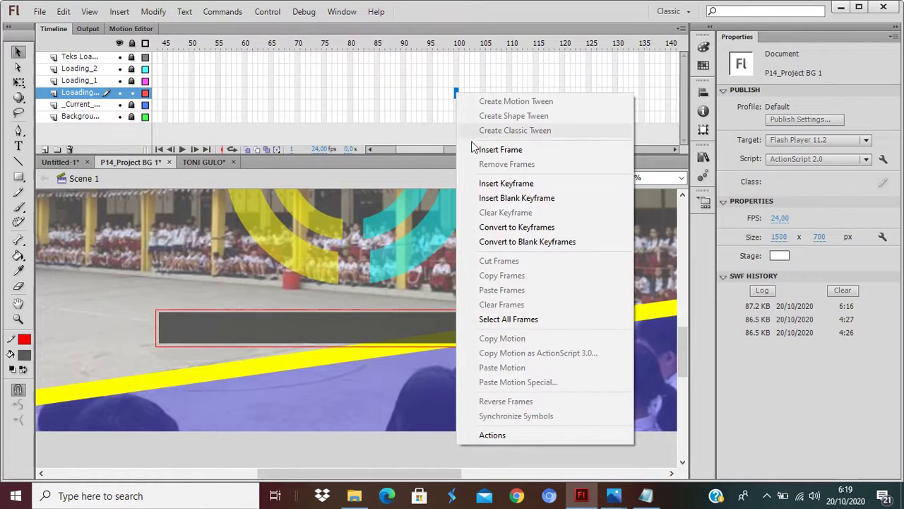
{"action": "left_click", "coordinate": [490, 187]}
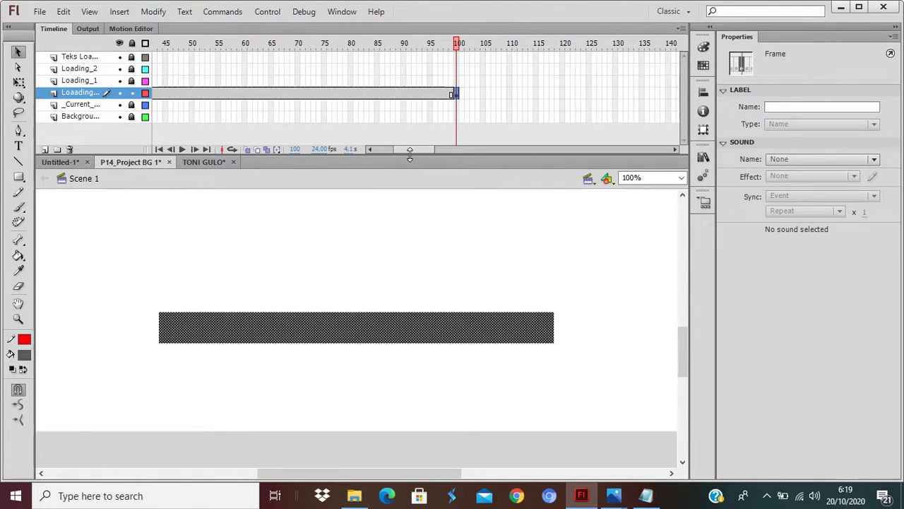
Create a classic tween between frames 1 and 100 on the inner bar's layer.
{"action": "left_click_drag", "start_coordinate": [408, 152], "coordinate": [402, 153]}
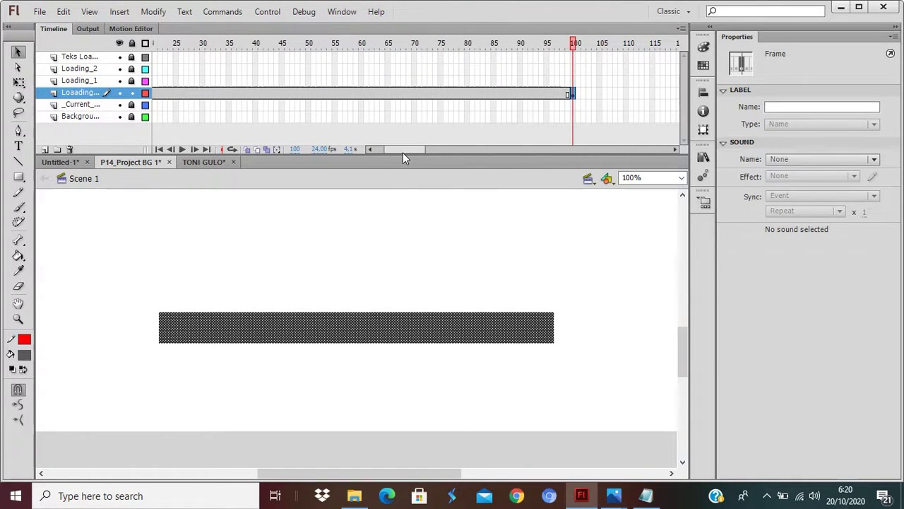
{"action": "right_click", "coordinate": [397, 92]}
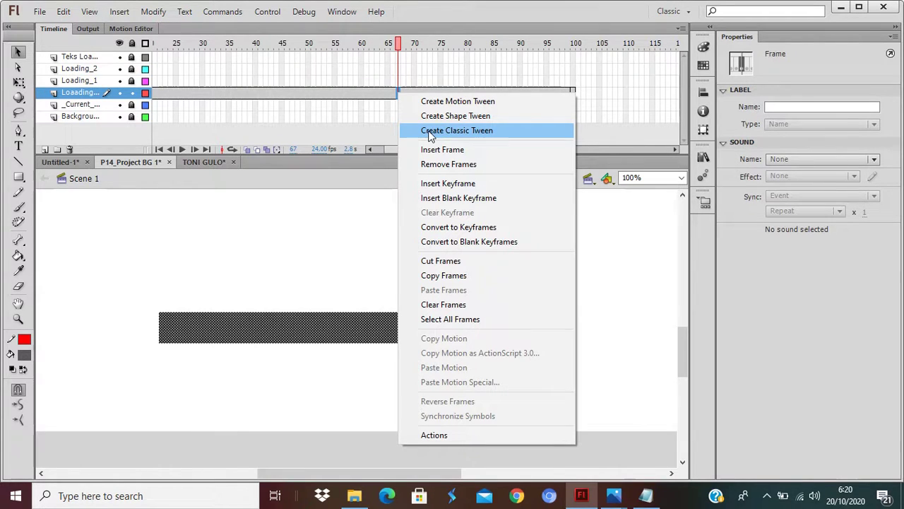
{"action": "left_click", "coordinate": [474, 132]}
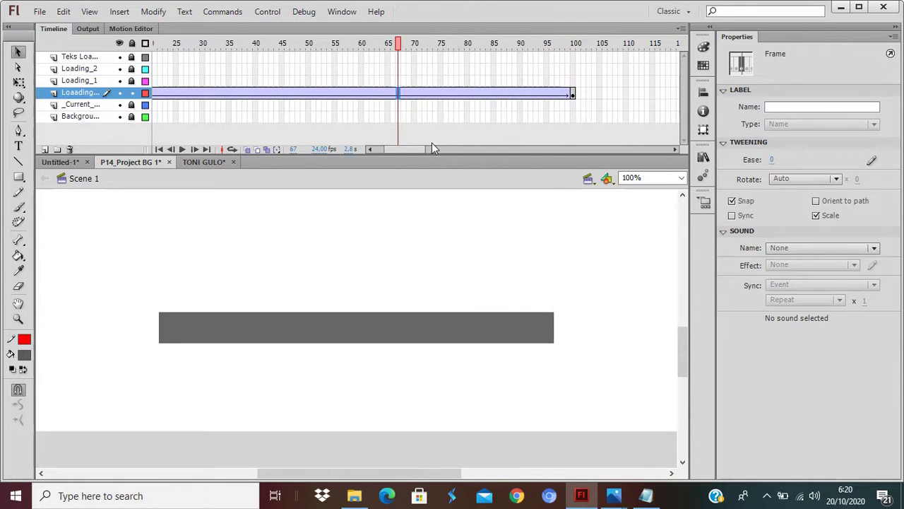
At frame 1, move the inner bar's transformation point to its left edge and shrink the bar to about 15 px wide with Free Transform.
{"action": "left_click_drag", "start_coordinate": [410, 151], "coordinate": [396, 149]}
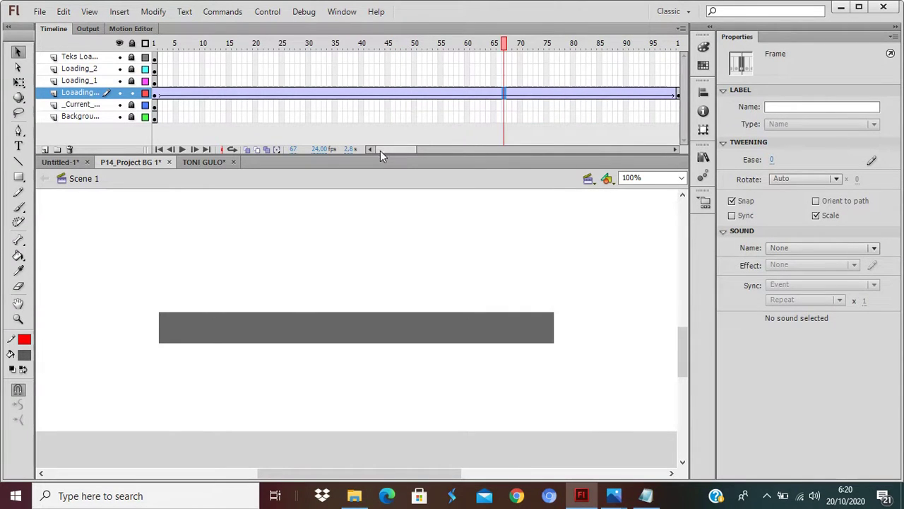
{"action": "left_click", "coordinate": [156, 94]}
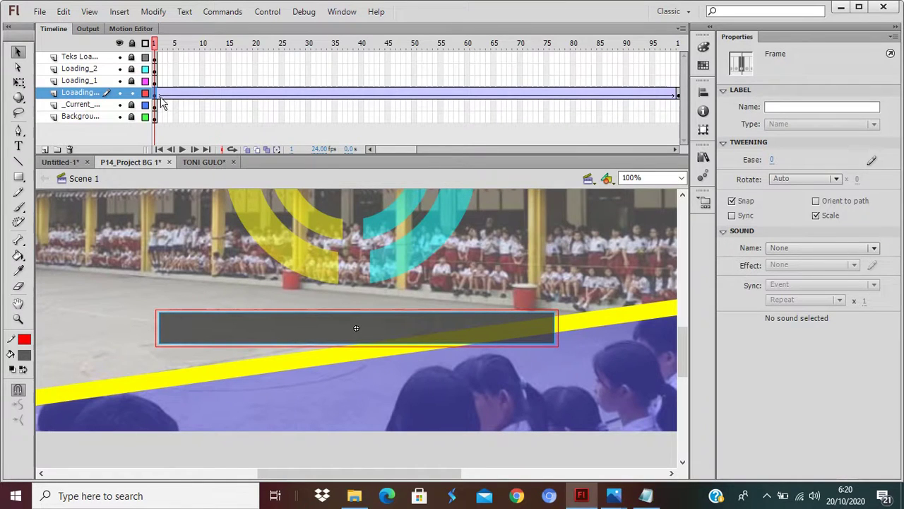
{"action": "left_click", "coordinate": [17, 85]}
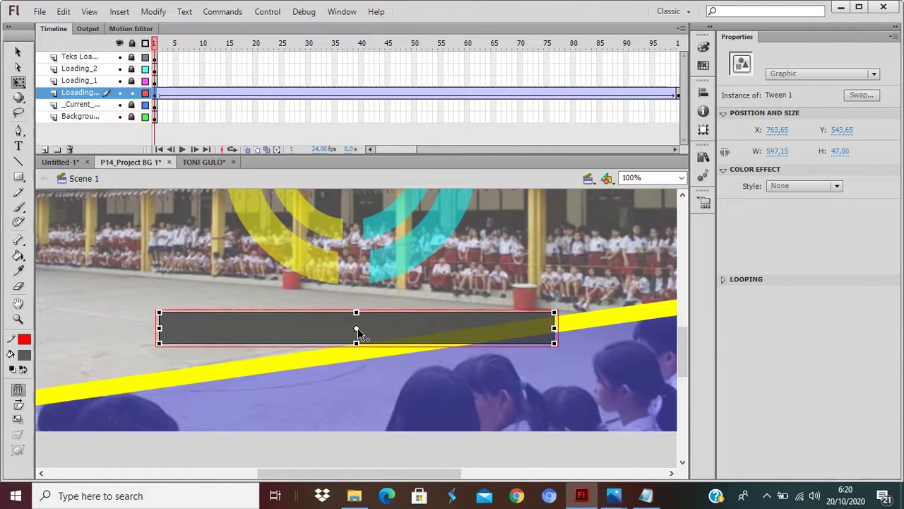
{"action": "left_click_drag", "start_coordinate": [357, 329], "coordinate": [160, 333]}
{"action": "left_click_drag", "start_coordinate": [551, 328], "coordinate": [167, 328]}
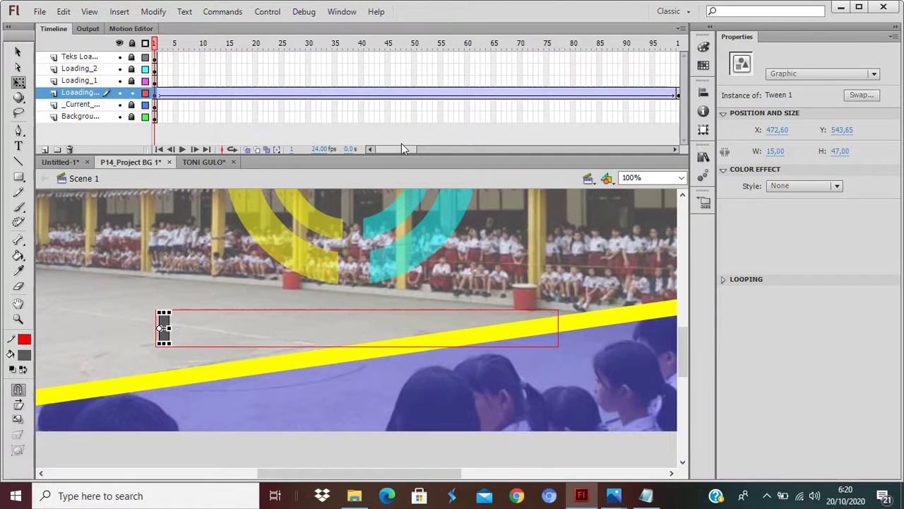
At frame 100, move the inner bar's transformation point to its left edge, and test the movie.
{"action": "left_click_drag", "start_coordinate": [388, 150], "coordinate": [399, 151]}
{"action": "left_click_drag", "start_coordinate": [405, 152], "coordinate": [408, 152]}
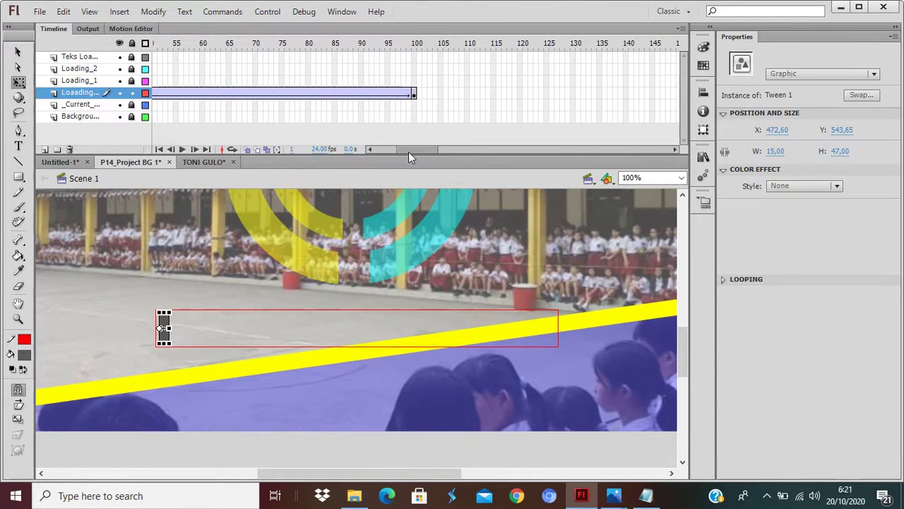
{"action": "left_click", "coordinate": [414, 94]}
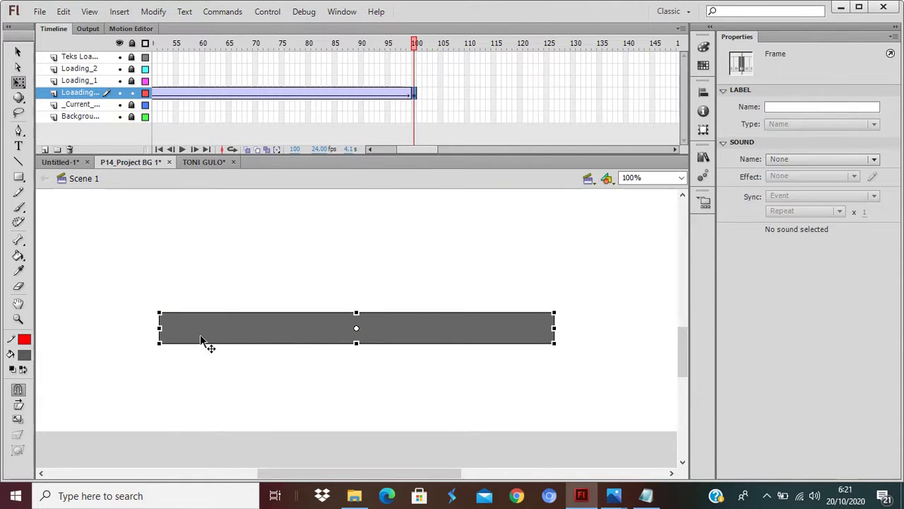
{"action": "left_click", "coordinate": [356, 329]}
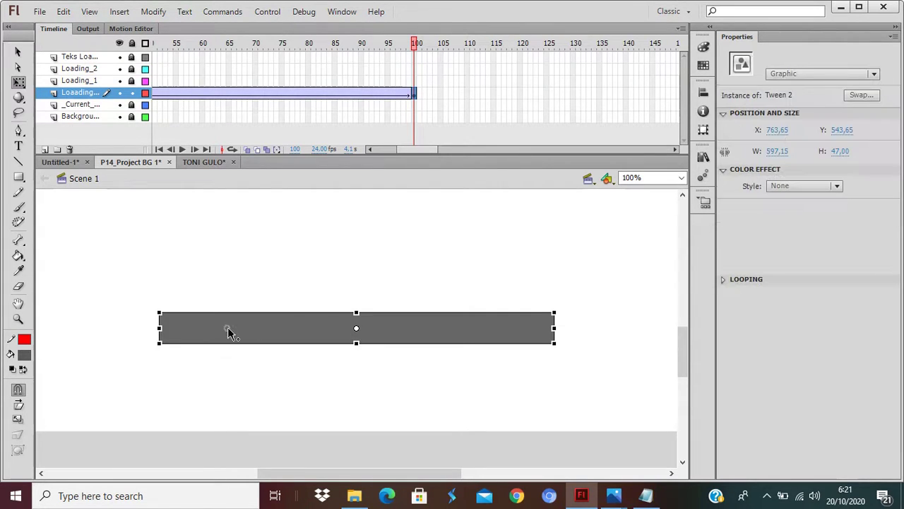
{"action": "left_click_drag", "start_coordinate": [187, 331], "coordinate": [160, 328]}
{"action": "key", "text": "ctrl+Return"}
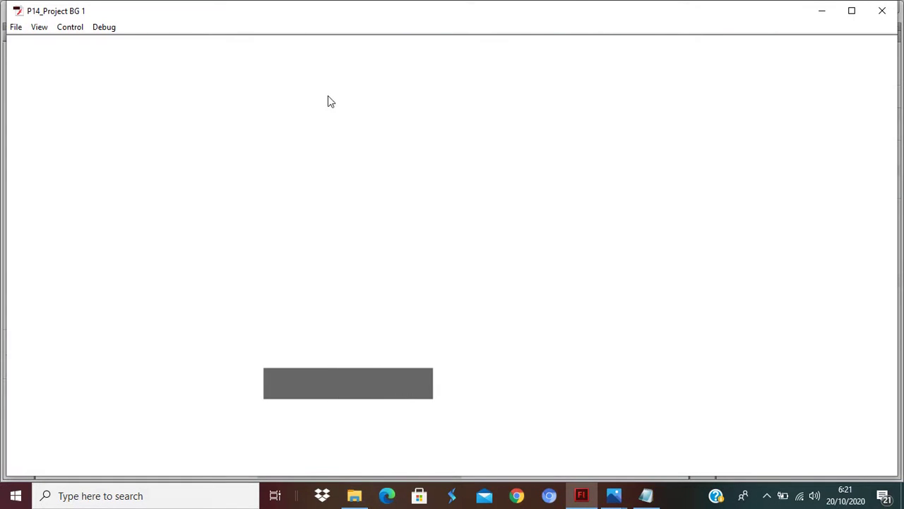
{"action": "left_click", "coordinate": [883, 12]}
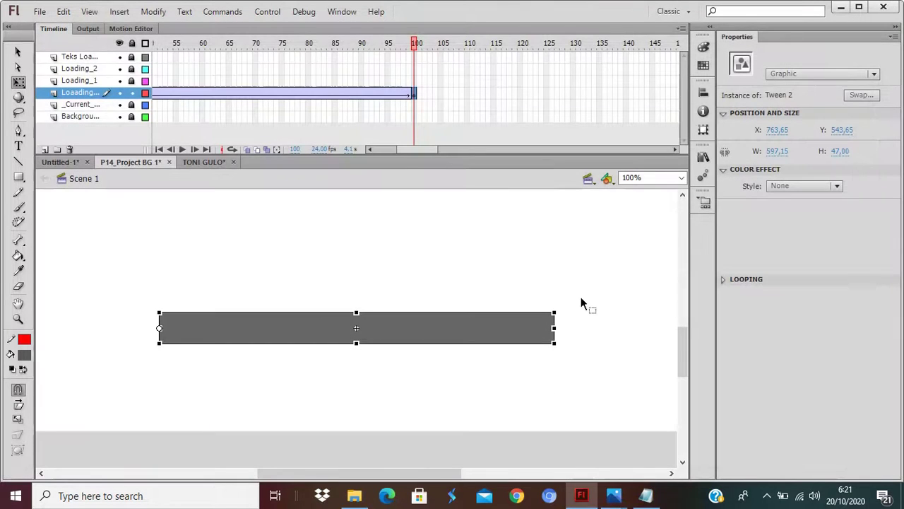
Extend the _Current_ and Background layers with frames up to frame 100, and test the movie again.
{"action": "left_click", "coordinate": [416, 106]}
{"action": "left_click", "coordinate": [416, 116]}
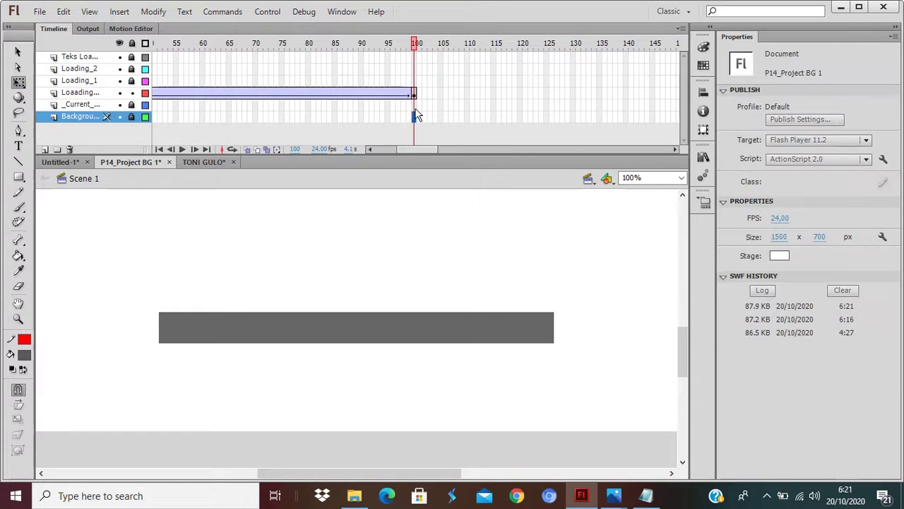
{"action": "right_click", "coordinate": [416, 106]}
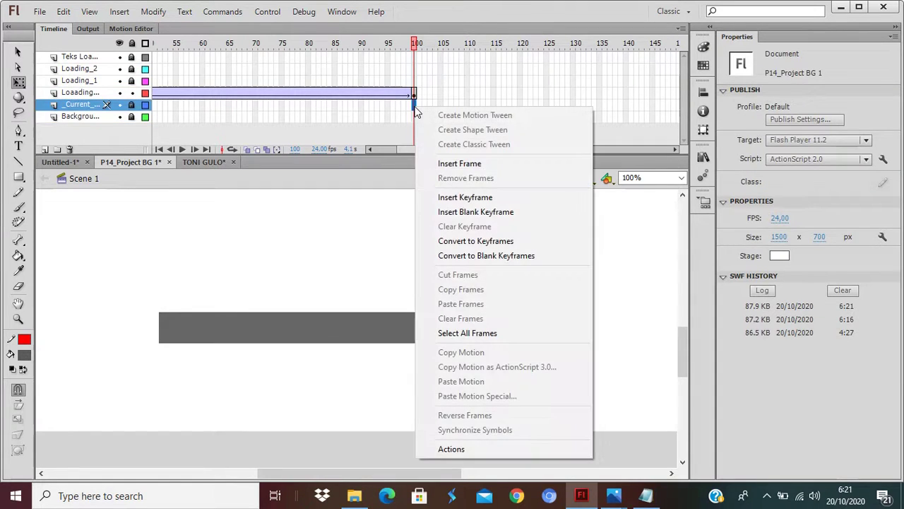
{"action": "left_click", "coordinate": [439, 163]}
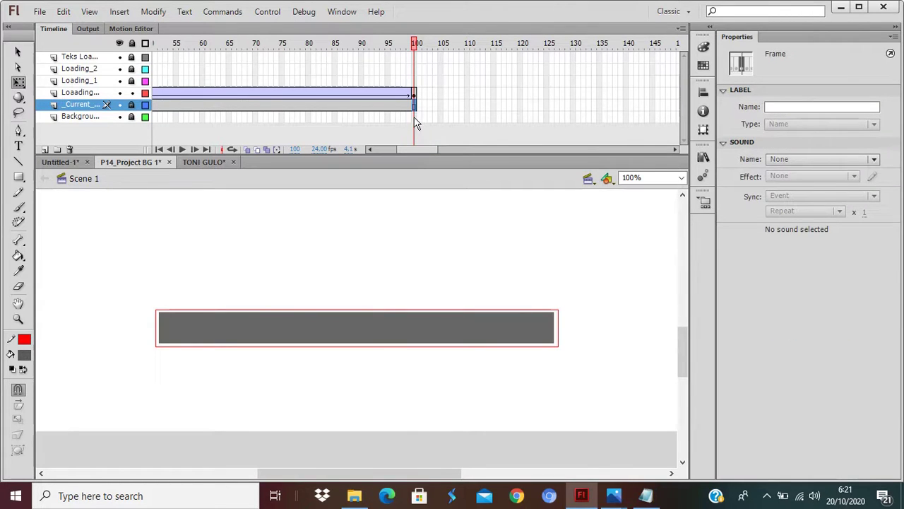
{"action": "right_click", "coordinate": [415, 118]}
{"action": "left_click", "coordinate": [445, 174]}
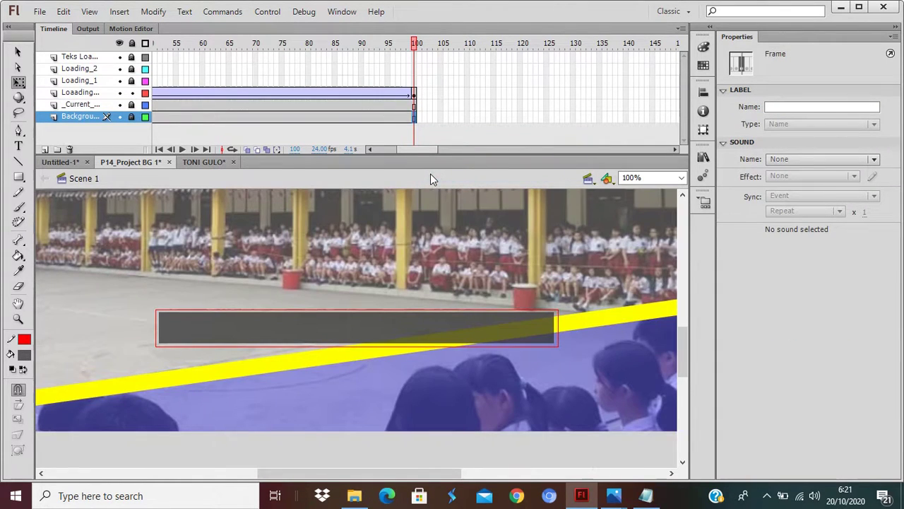
{"action": "key", "text": "ctrl+Return"}
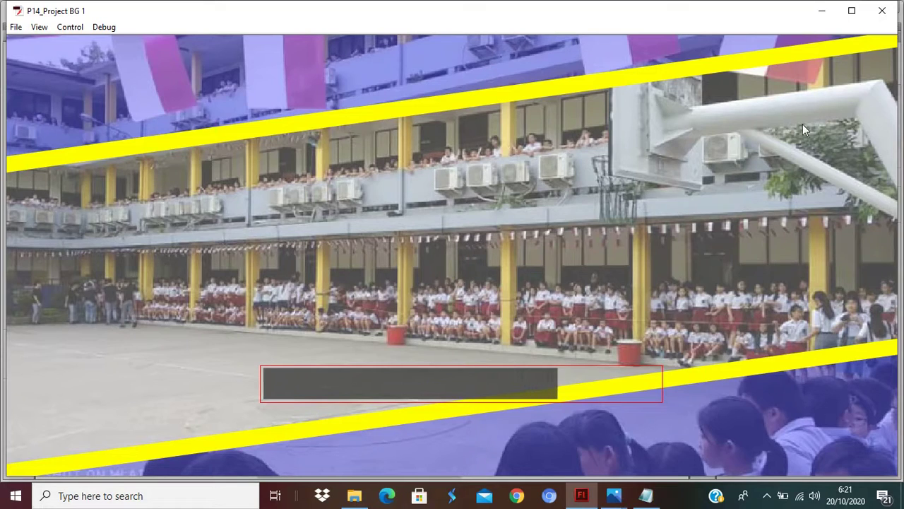
{"action": "left_click", "coordinate": [883, 12]}
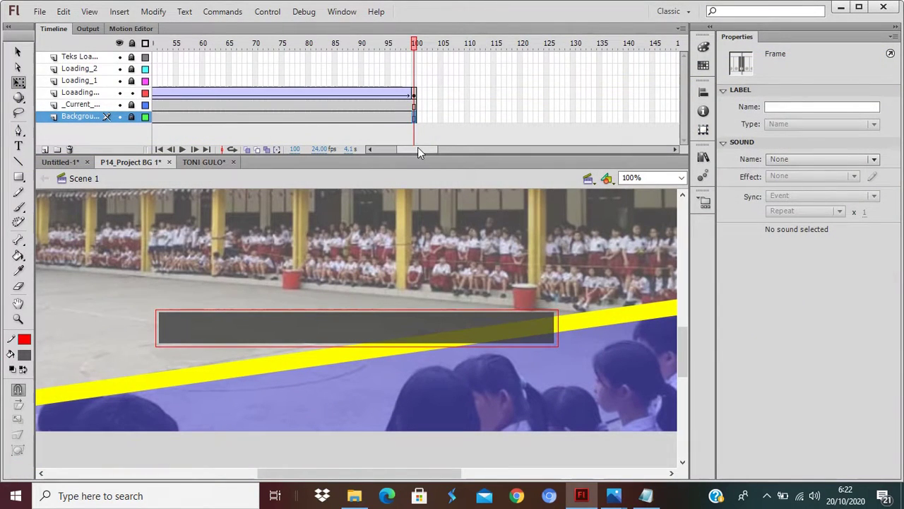
Insert a keyframe at frame 100 of the Loading_1 layer and create a classic tween across its frames.
{"action": "left_click_drag", "start_coordinate": [417, 147], "coordinate": [383, 150]}
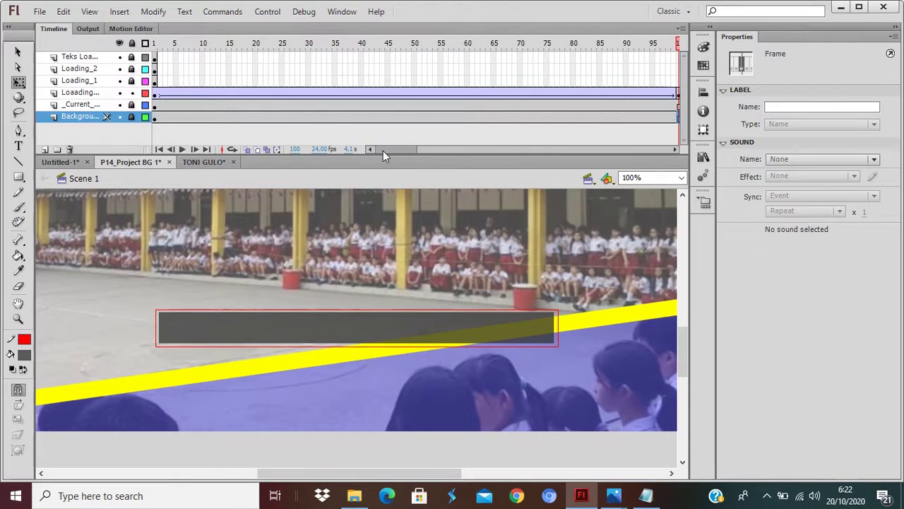
{"action": "left_click", "coordinate": [93, 82]}
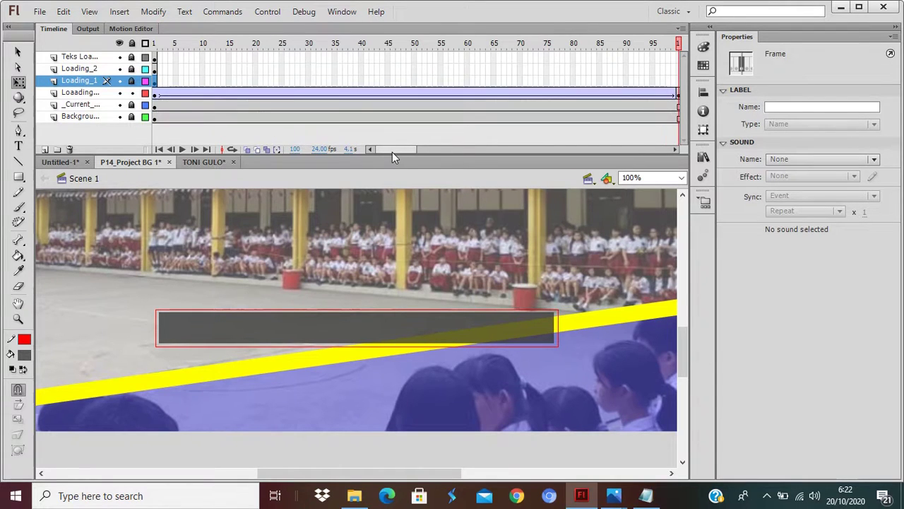
{"action": "left_click_drag", "start_coordinate": [392, 152], "coordinate": [411, 150]}
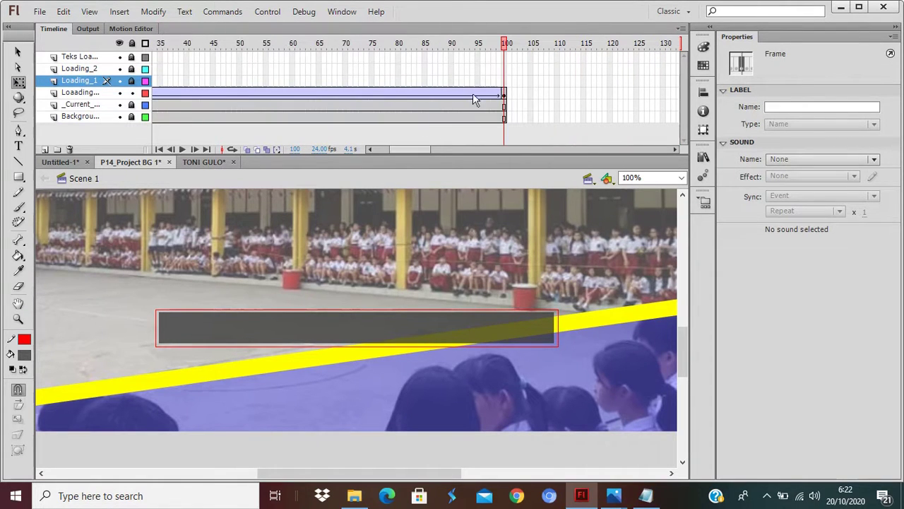
{"action": "right_click", "coordinate": [505, 80]}
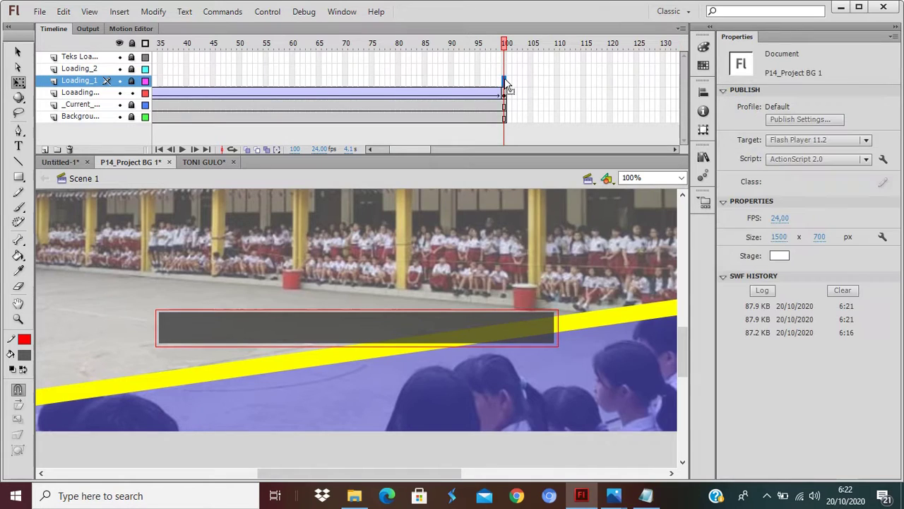
{"action": "left_click", "coordinate": [528, 170]}
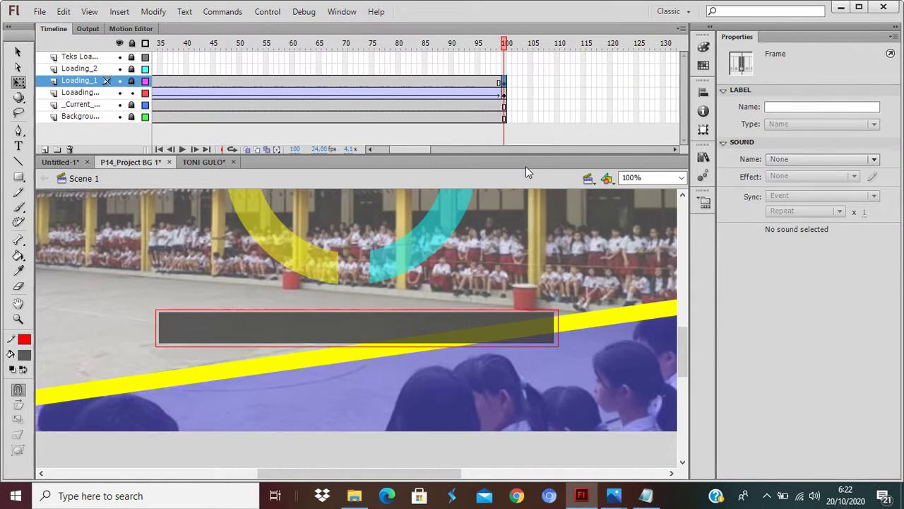
{"action": "right_click", "coordinate": [360, 83]}
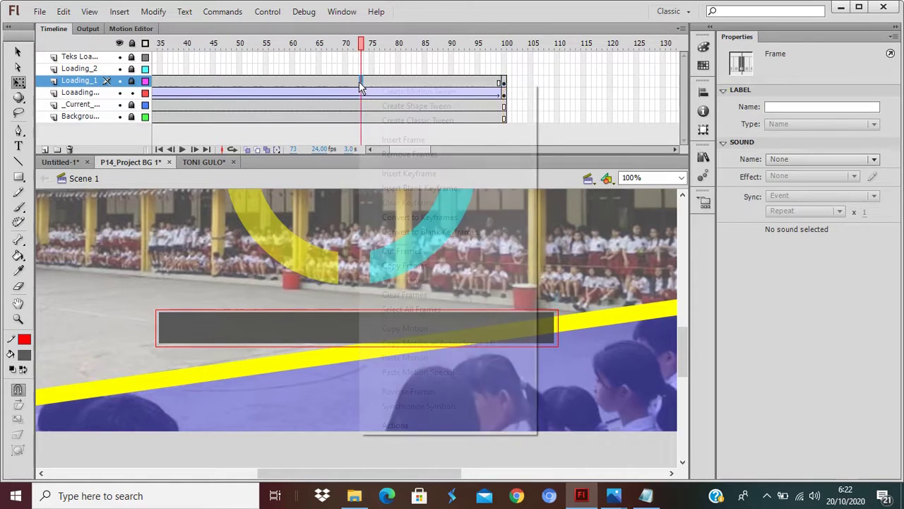
{"action": "left_click", "coordinate": [400, 123]}
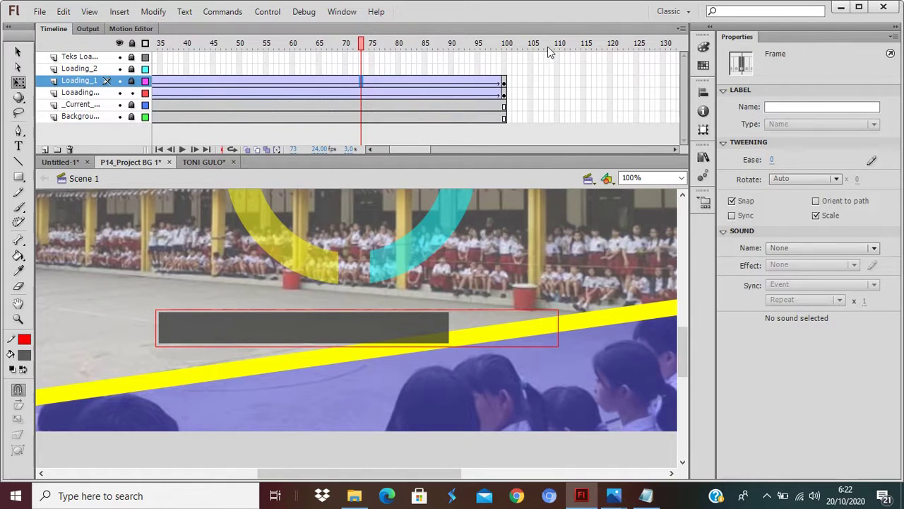
Set the rotation of Loading_1's tween to CW and test the movie.
{"action": "left_click", "coordinate": [427, 86]}
{"action": "left_click", "coordinate": [385, 87]}
{"action": "left_click", "coordinate": [356, 87]}
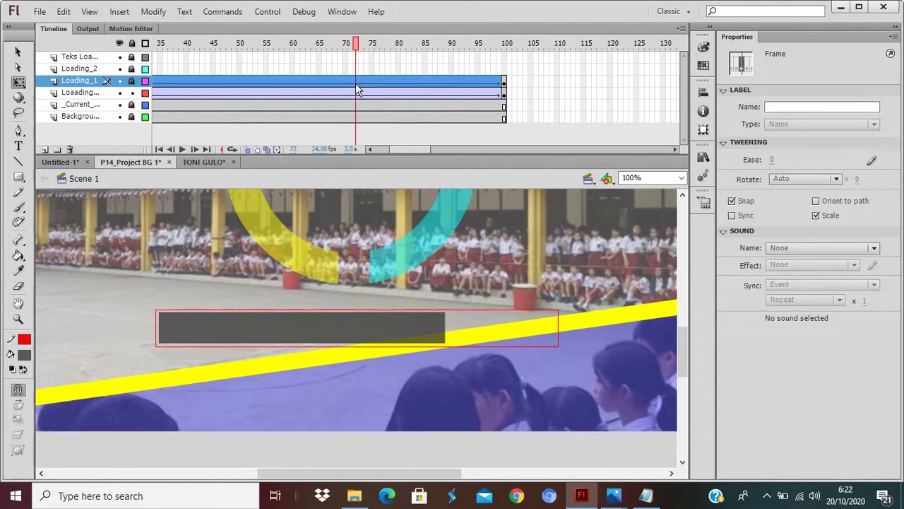
{"action": "left_click", "coordinate": [369, 90]}
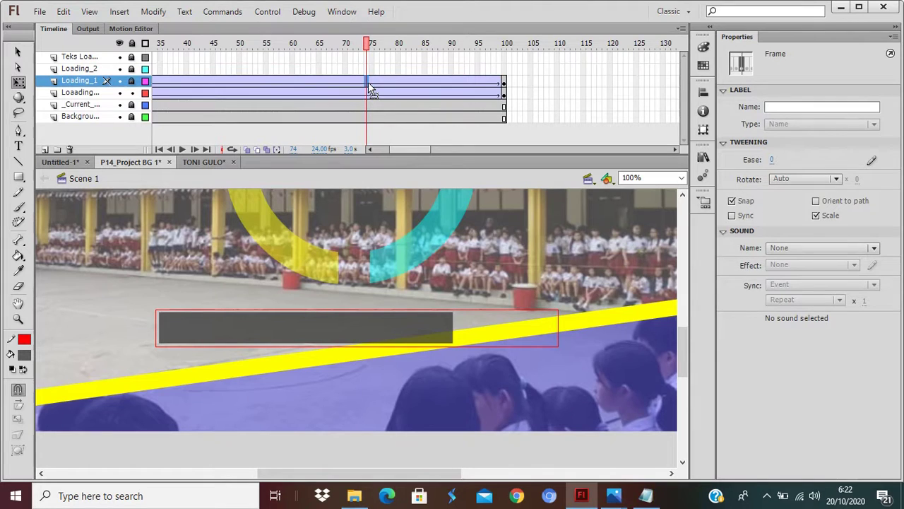
{"action": "left_click", "coordinate": [442, 303]}
{"action": "scroll", "coordinate": [450, 297], "scroll_direction": "up", "scroll_amount": 3}
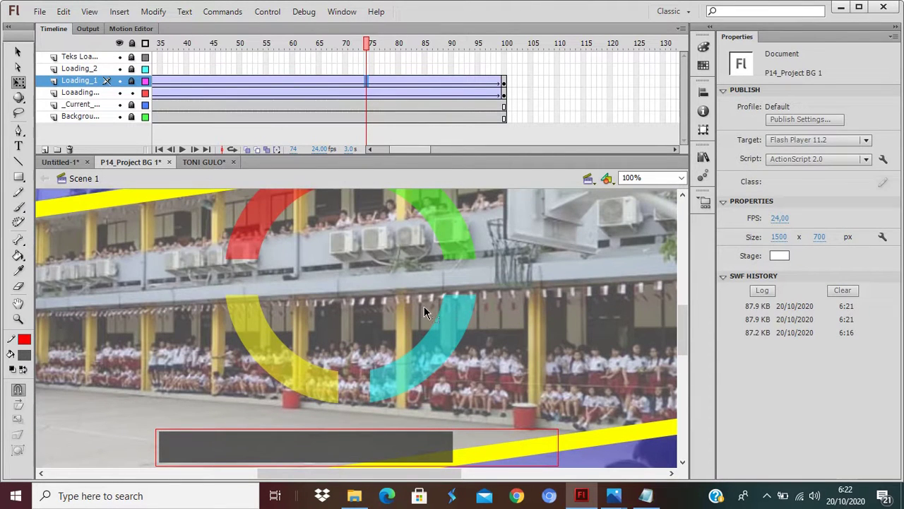
{"action": "left_click", "coordinate": [410, 82]}
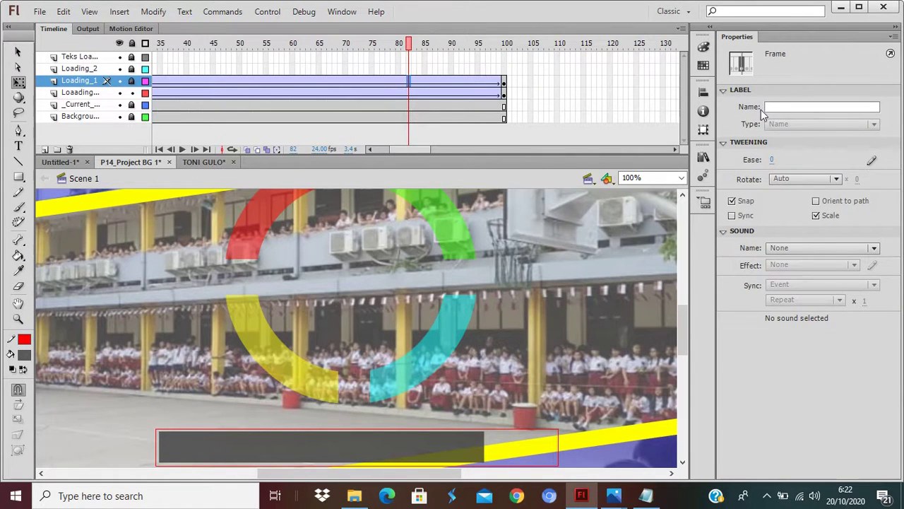
{"action": "left_click", "coordinate": [792, 180]}
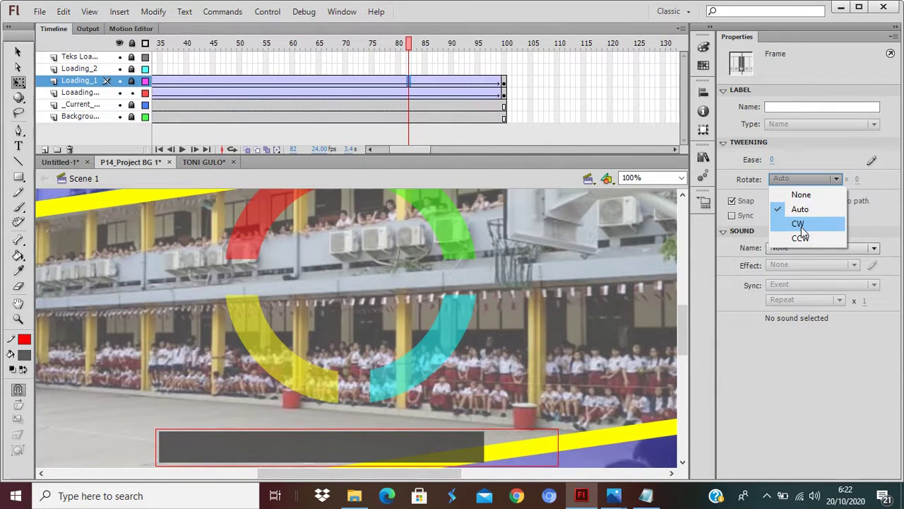
{"action": "left_click", "coordinate": [801, 227]}
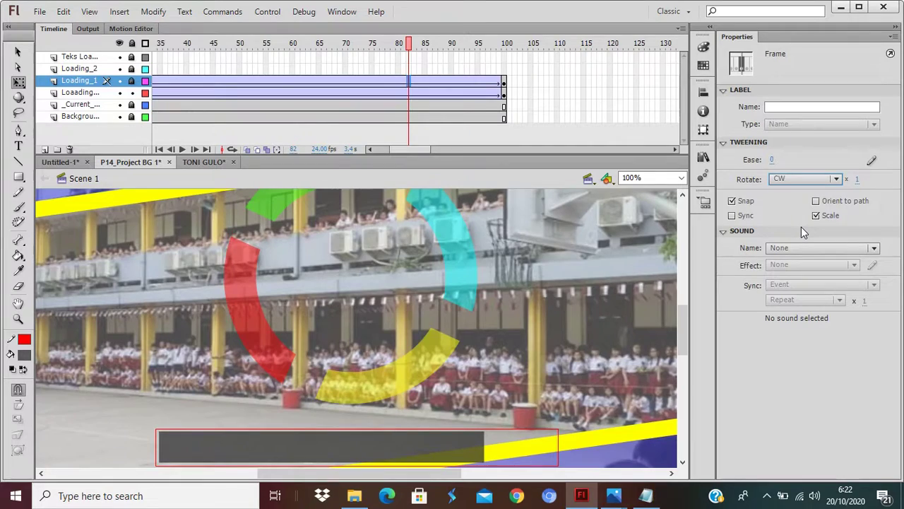
{"action": "key", "text": "ctrl+Return"}
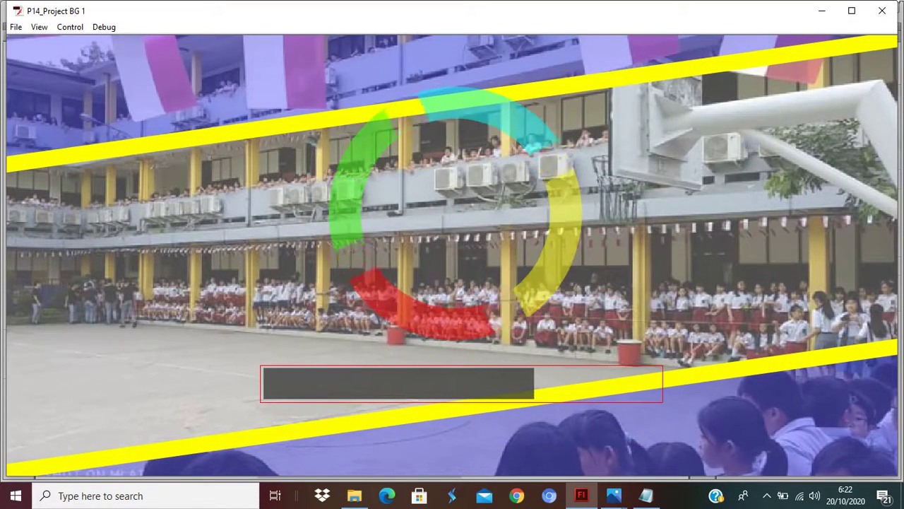
{"action": "left_click", "coordinate": [888, 13]}
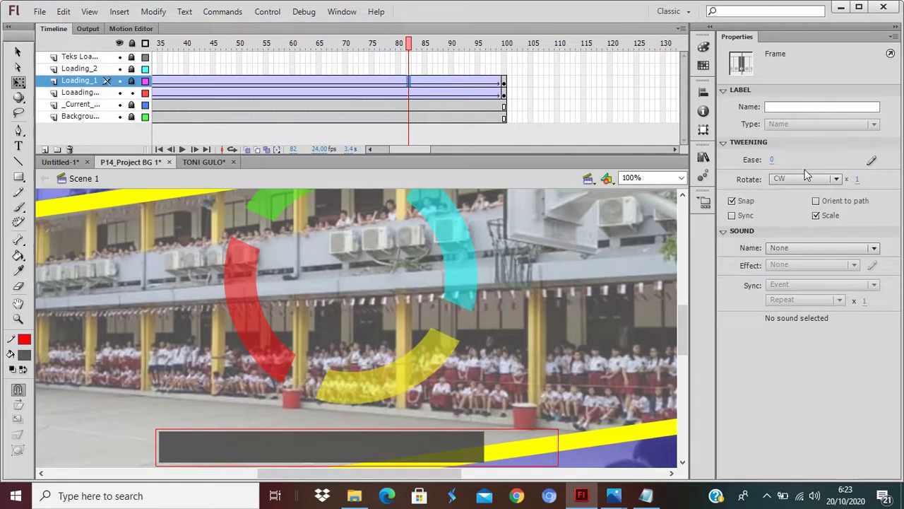
Set the rotation count of Loading_1's tween to 2 and test the movie again.
{"action": "left_click", "coordinate": [858, 181]}
{"action": "type", "text": "4"}
{"action": "key", "text": "Return"}
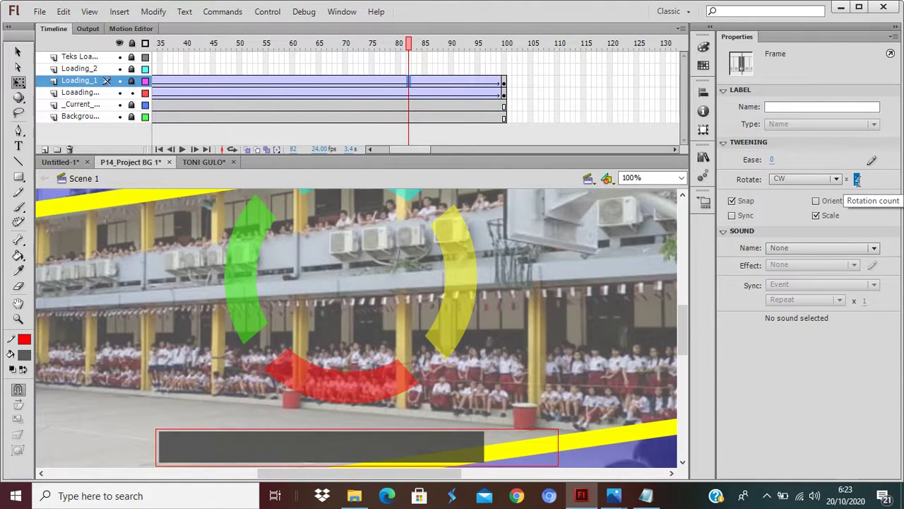
{"action": "key", "text": "ctrl+Return"}
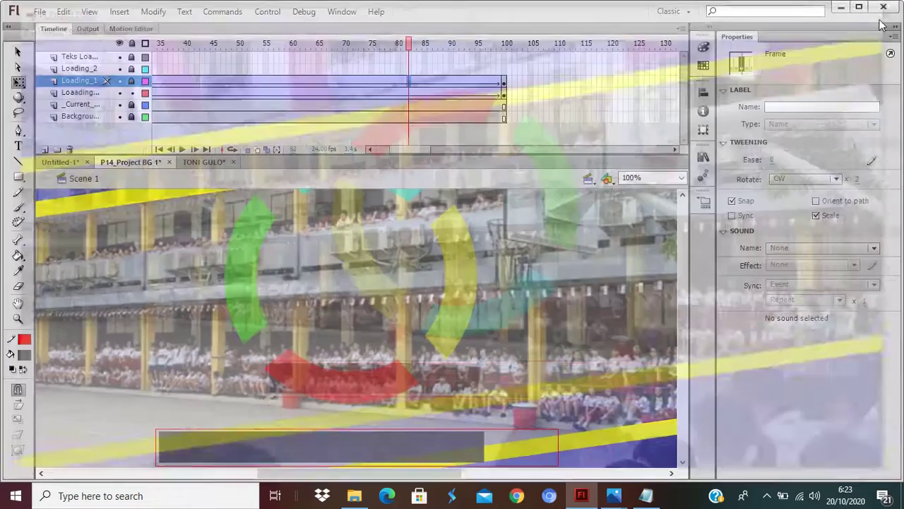
{"action": "key", "text": "ctrl+w"}
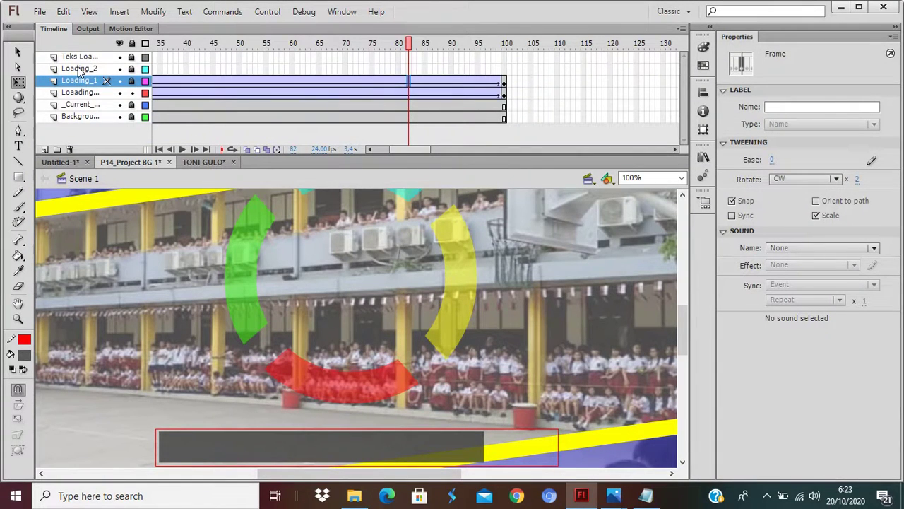
Insert a keyframe at frame 100 of the Loading_2 layer and create a classic tween across its frames.
{"action": "left_click", "coordinate": [505, 70]}
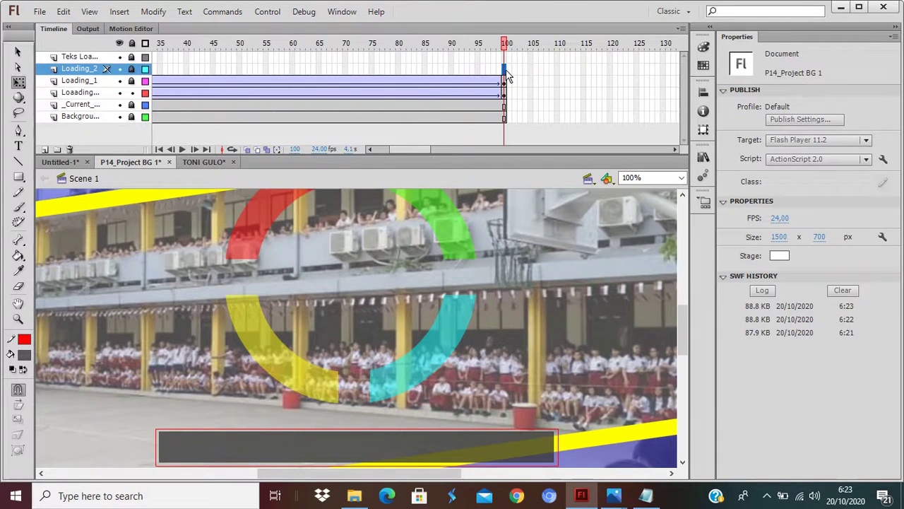
{"action": "right_click", "coordinate": [506, 73]}
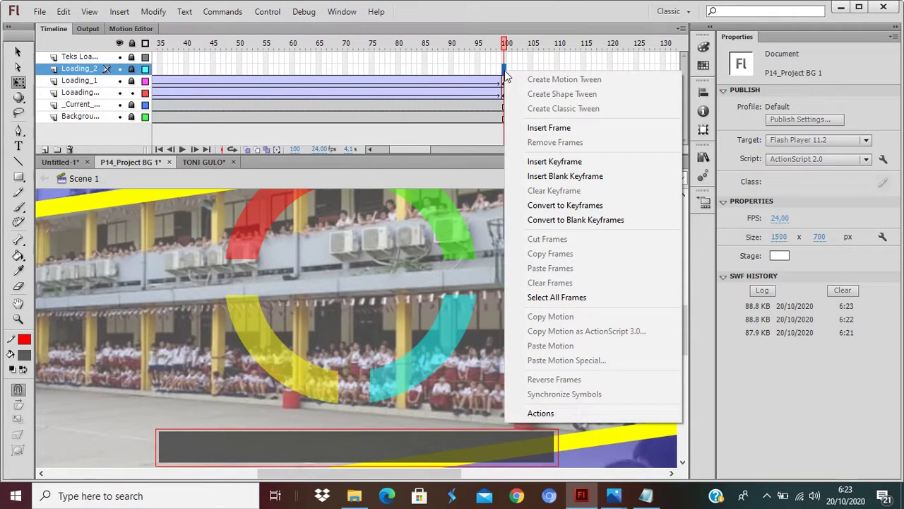
{"action": "left_click", "coordinate": [544, 162]}
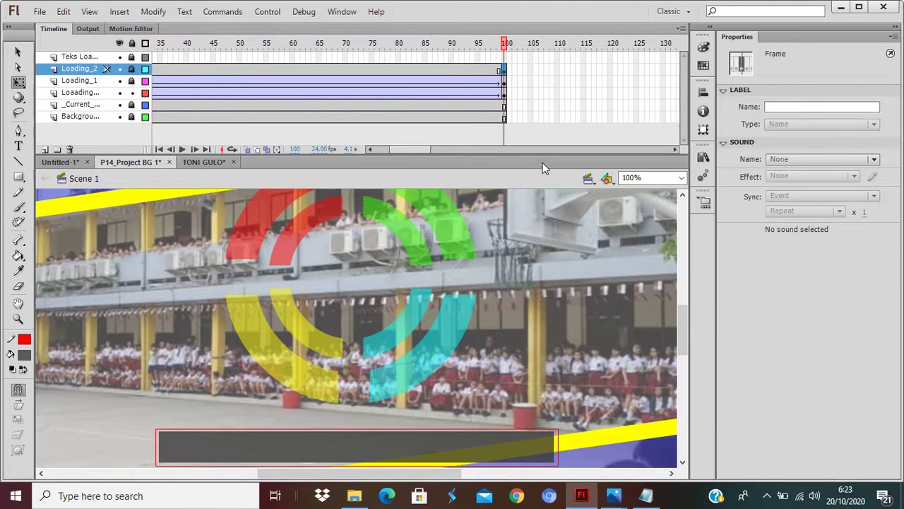
{"action": "right_click", "coordinate": [451, 68]}
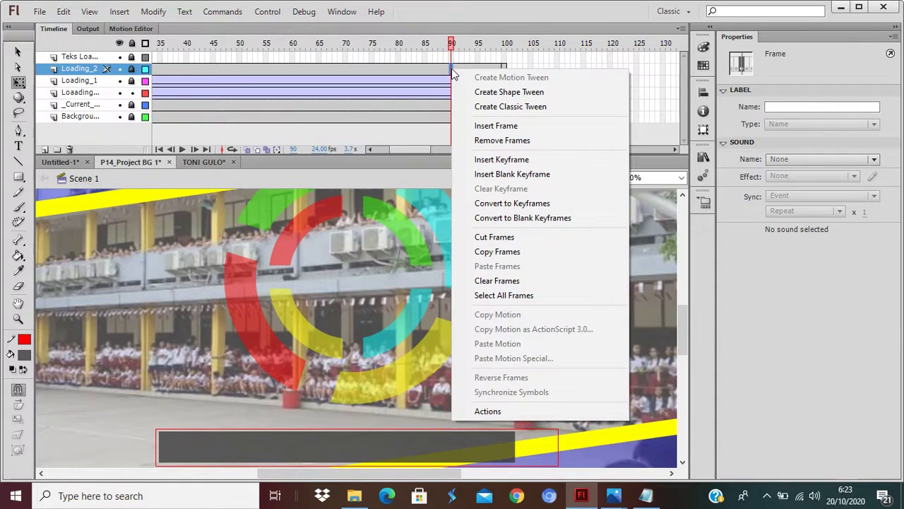
{"action": "left_click", "coordinate": [477, 106]}
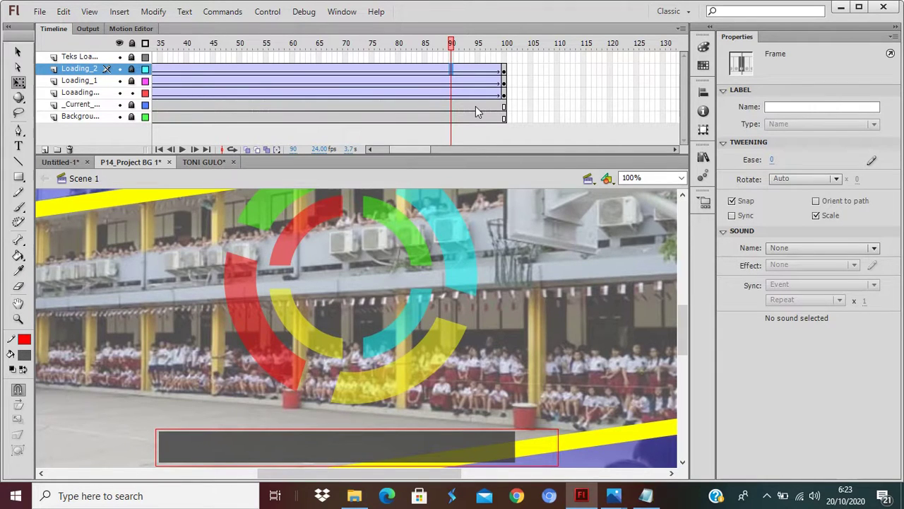
Set Loading_2's tween to rotate CCW 3 times and test the movie.
{"action": "left_click", "coordinate": [800, 182]}
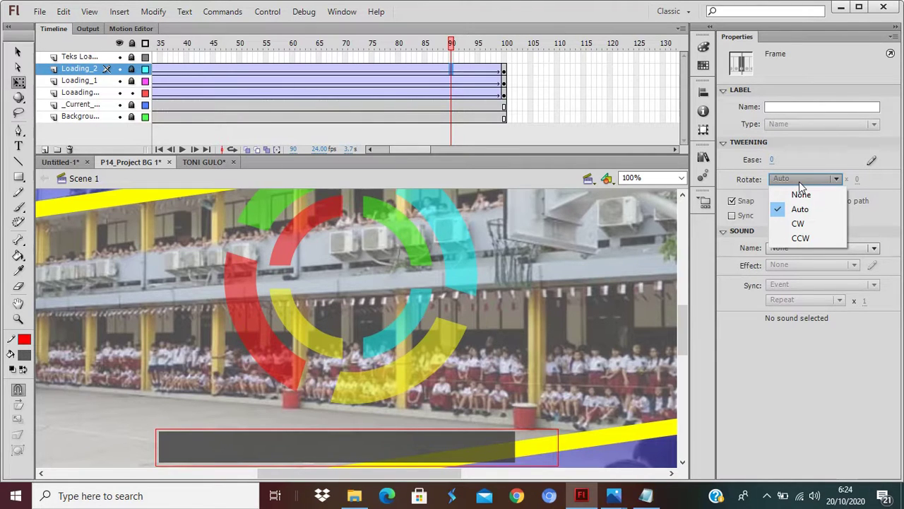
{"action": "left_click", "coordinate": [819, 238]}
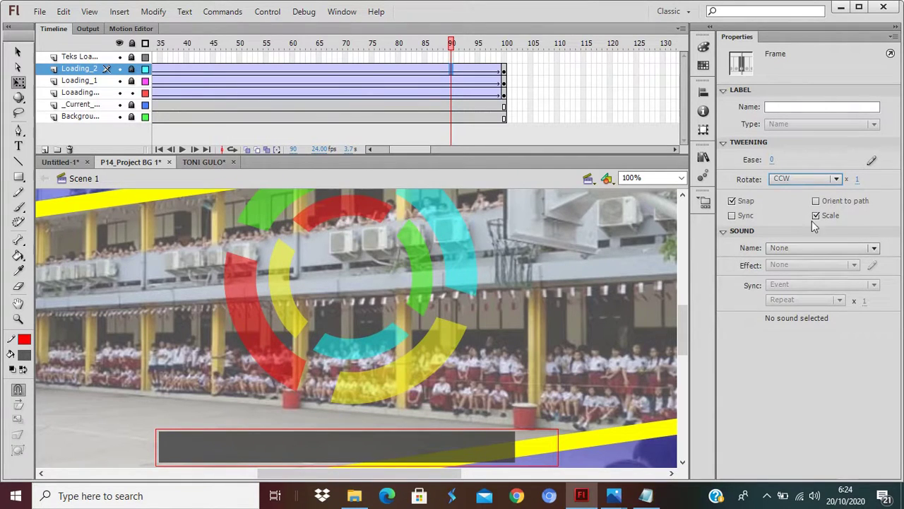
{"action": "left_click", "coordinate": [858, 181]}
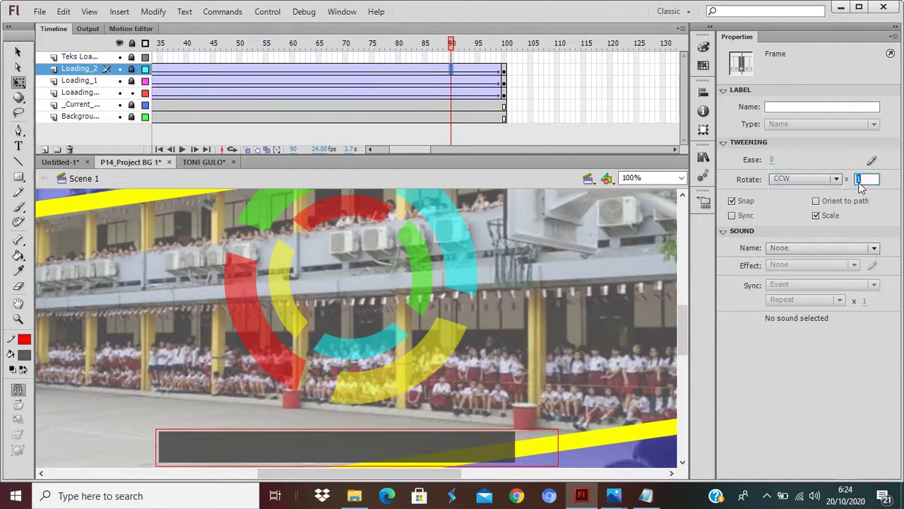
{"action": "type", "text": "3"}
{"action": "key", "text": "Return"}
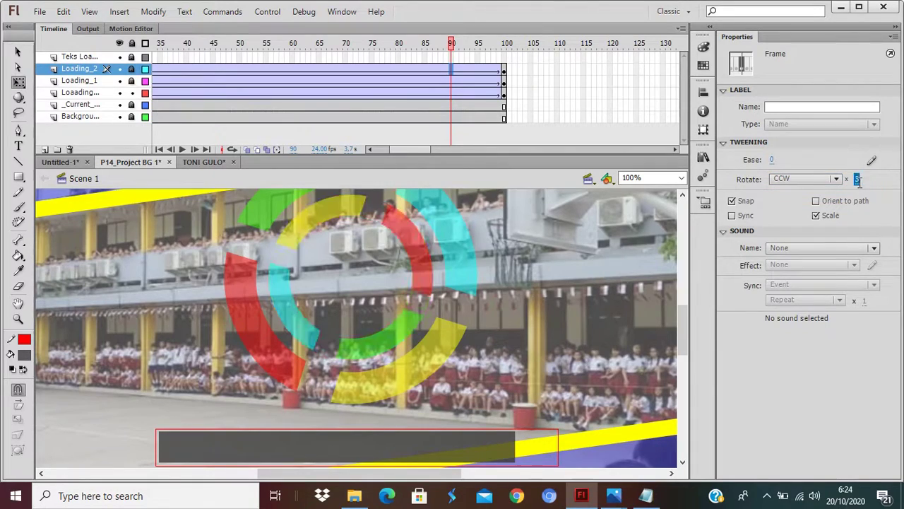
{"action": "key", "text": "ctrl+Return"}
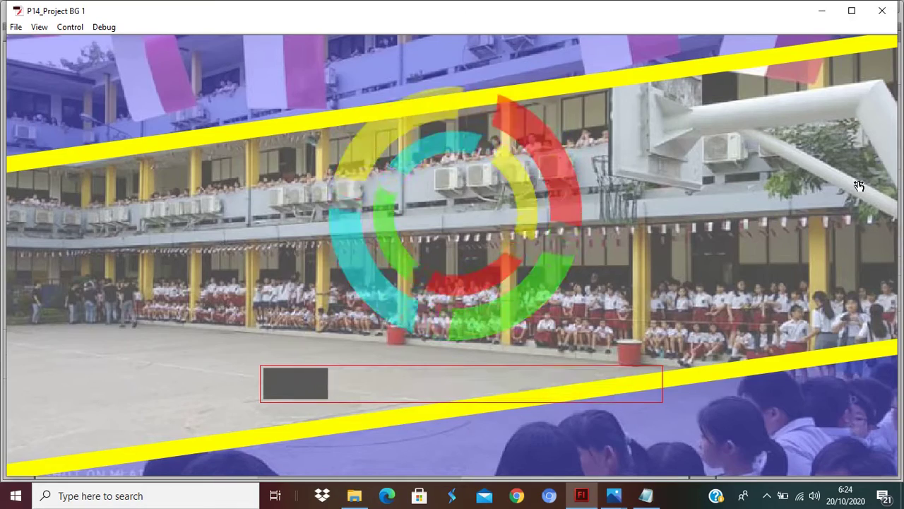
{"action": "left_click", "coordinate": [889, 5]}
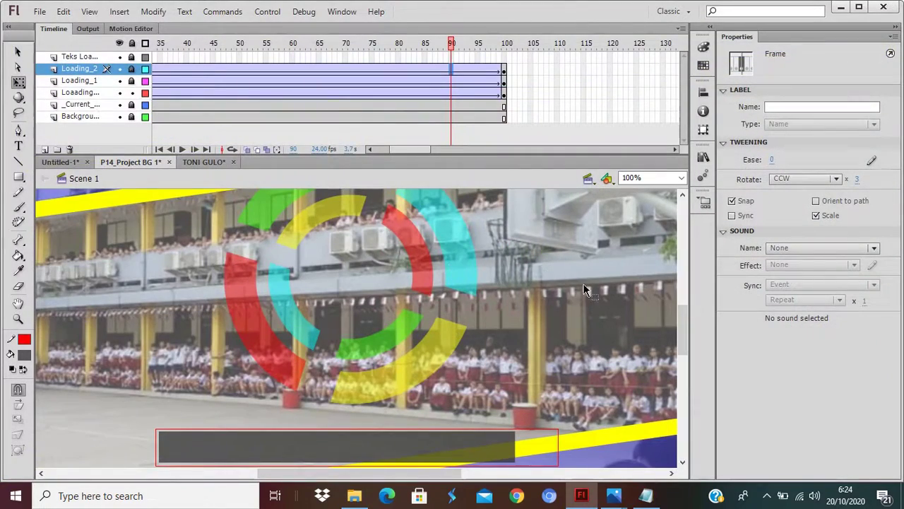
Unlock the "Loading .." text's layer and change the text's fill at frame 1 to dark grey.
{"action": "left_click_drag", "start_coordinate": [684, 329], "coordinate": [680, 302]}
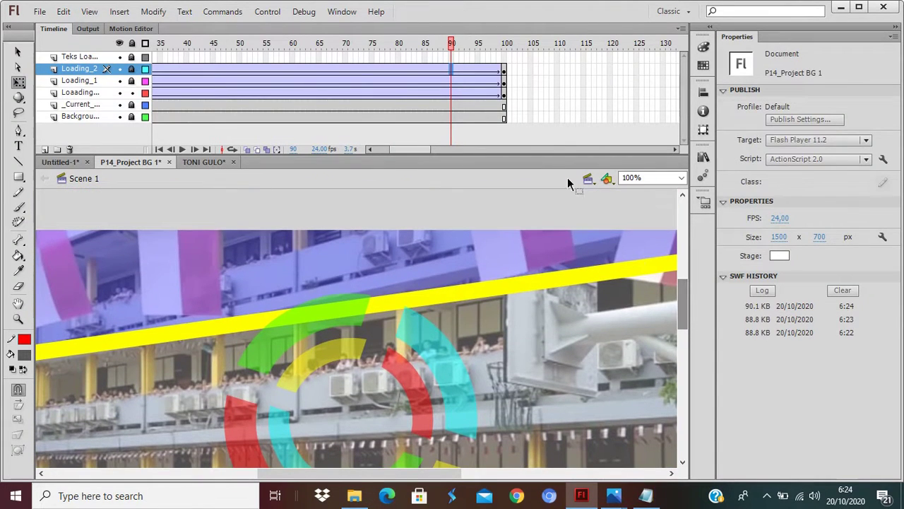
{"action": "left_click", "coordinate": [506, 56]}
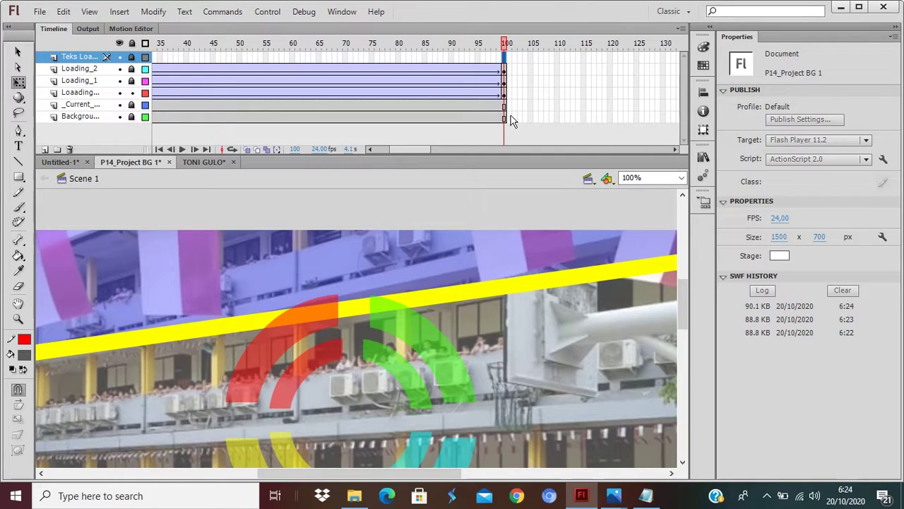
{"action": "left_click_drag", "start_coordinate": [402, 149], "coordinate": [370, 152]}
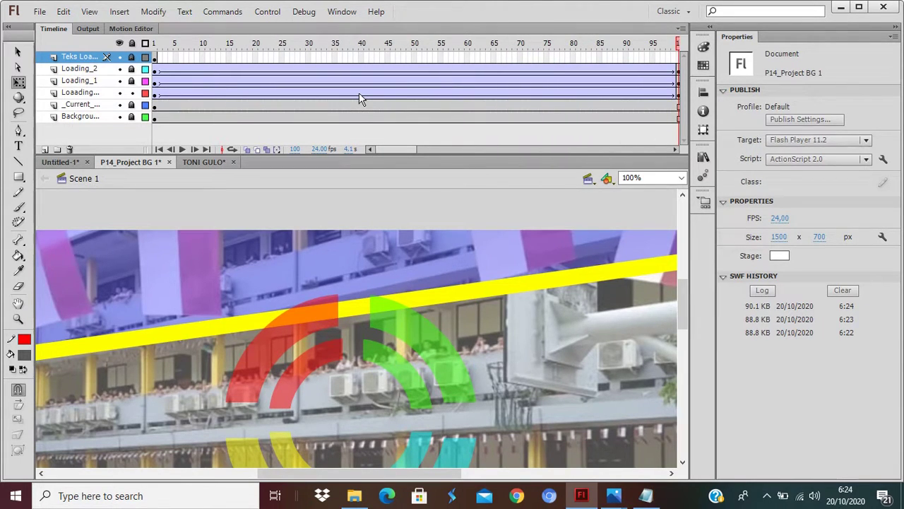
{"action": "left_click", "coordinate": [155, 57]}
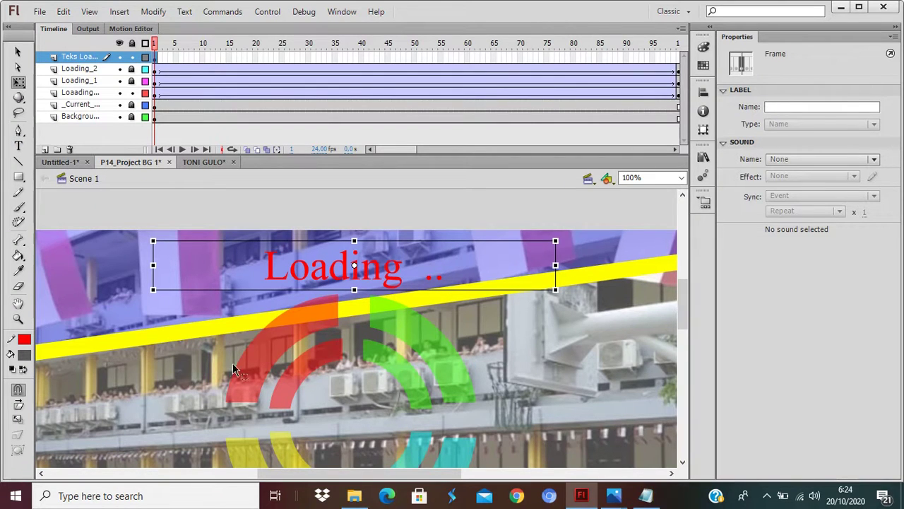
{"action": "left_click", "coordinate": [25, 359]}
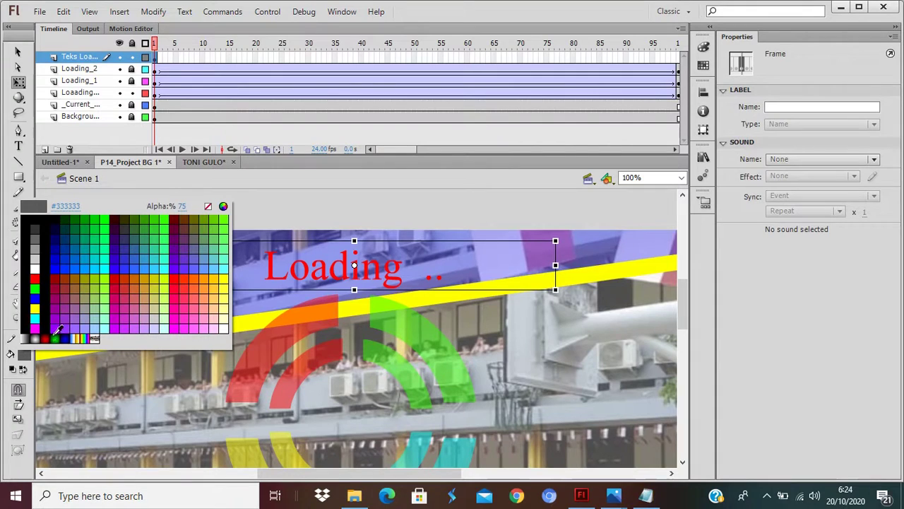
{"action": "left_click", "coordinate": [33, 224]}
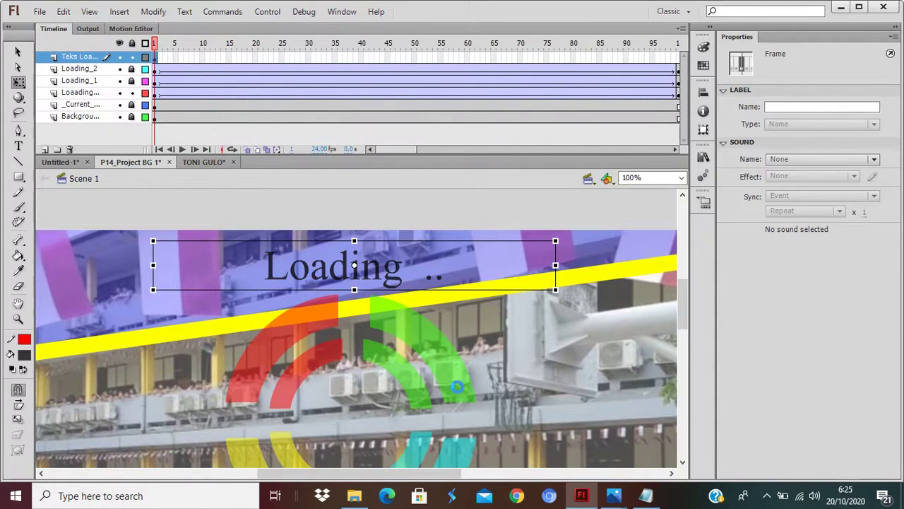
Insert a keyframe at frame 25 of the "Loading .." text's layer and create a classic tween from frame 1.
{"action": "left_click", "coordinate": [132, 93]}
{"action": "left_click", "coordinate": [282, 57]}
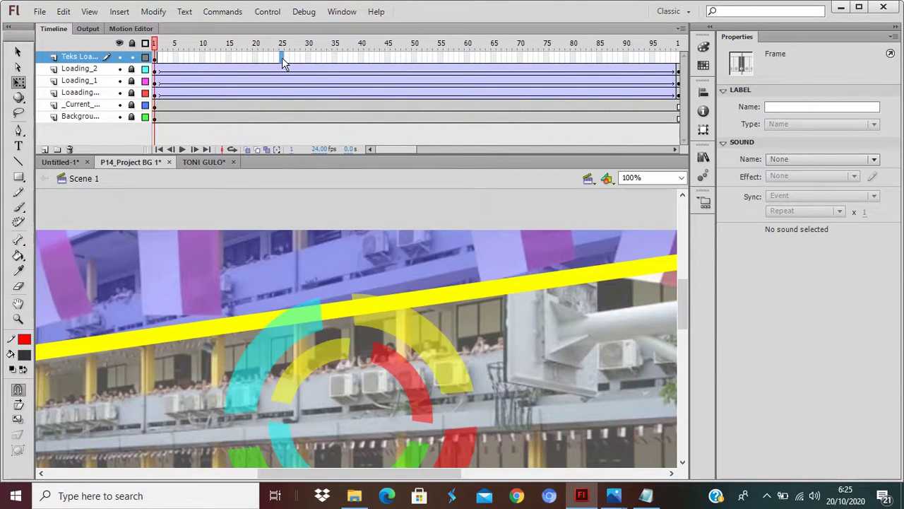
{"action": "right_click", "coordinate": [282, 58]}
{"action": "left_click", "coordinate": [335, 150]}
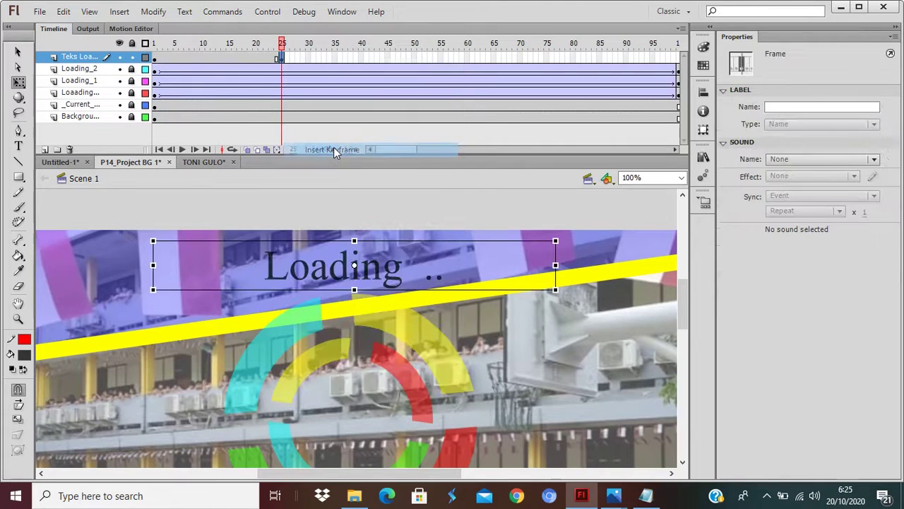
{"action": "right_click", "coordinate": [221, 56]}
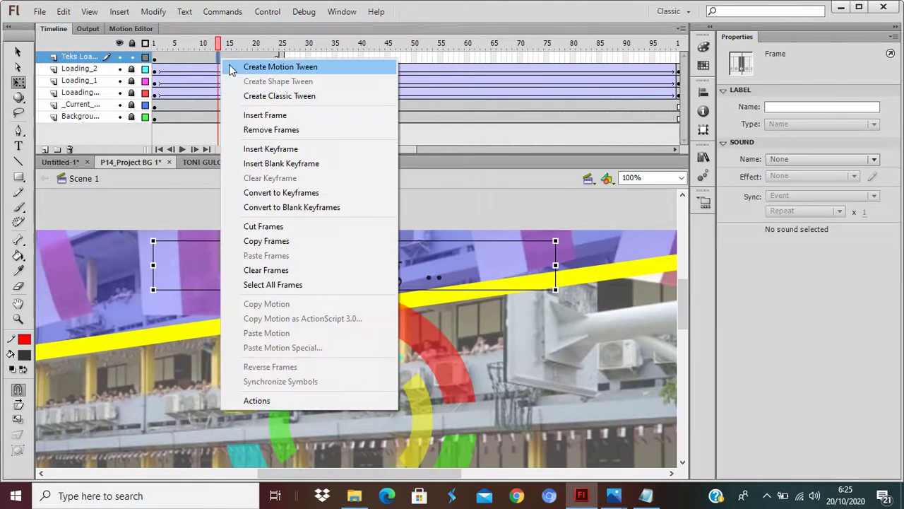
{"action": "left_click", "coordinate": [257, 98]}
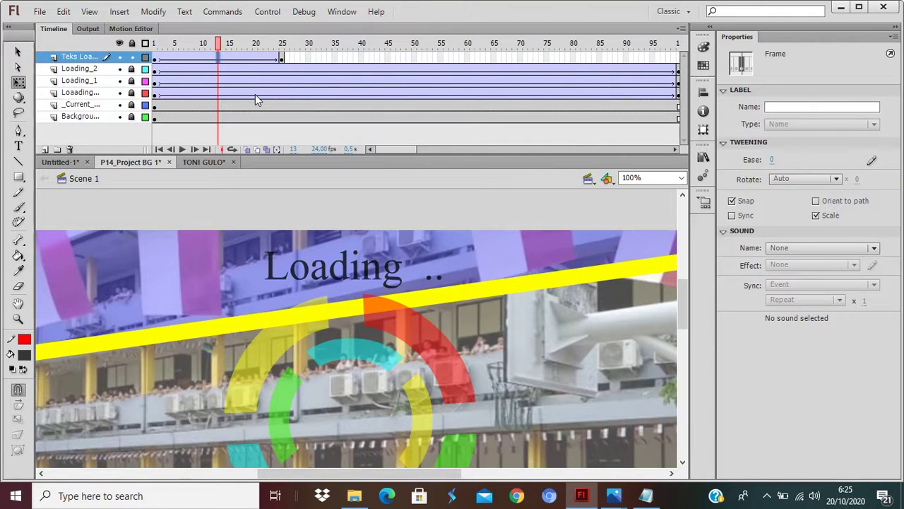
Set the "Loading .." text's color effect at frame 25 to Alpha 0% and preview the fade near its end.
{"action": "left_click", "coordinate": [281, 60]}
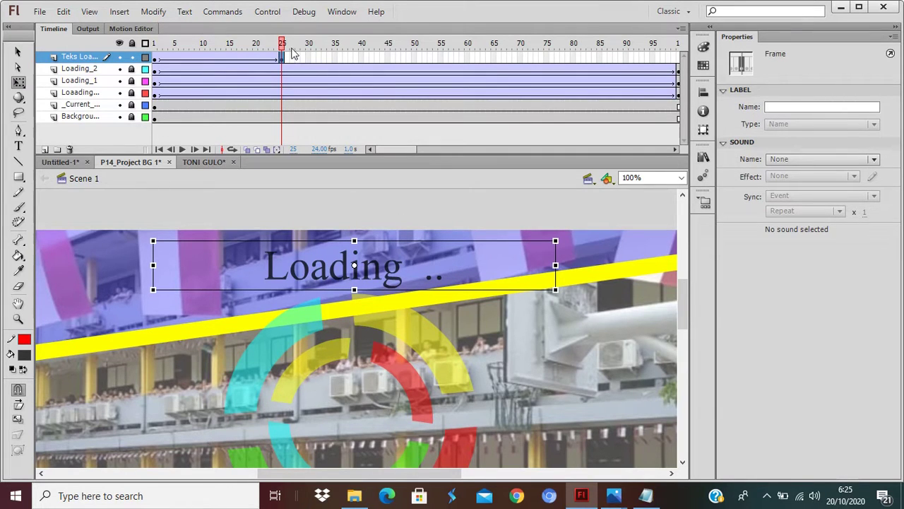
{"action": "left_click", "coordinate": [345, 268]}
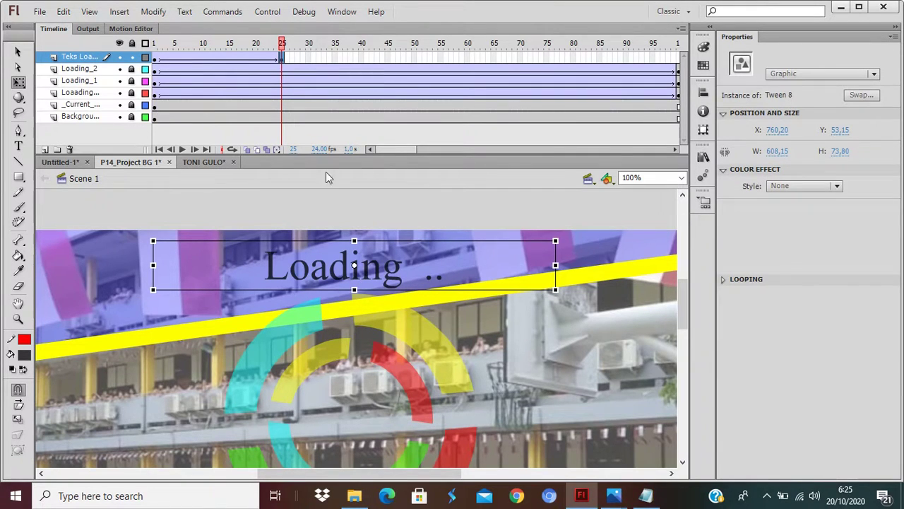
{"action": "left_click", "coordinate": [798, 187]}
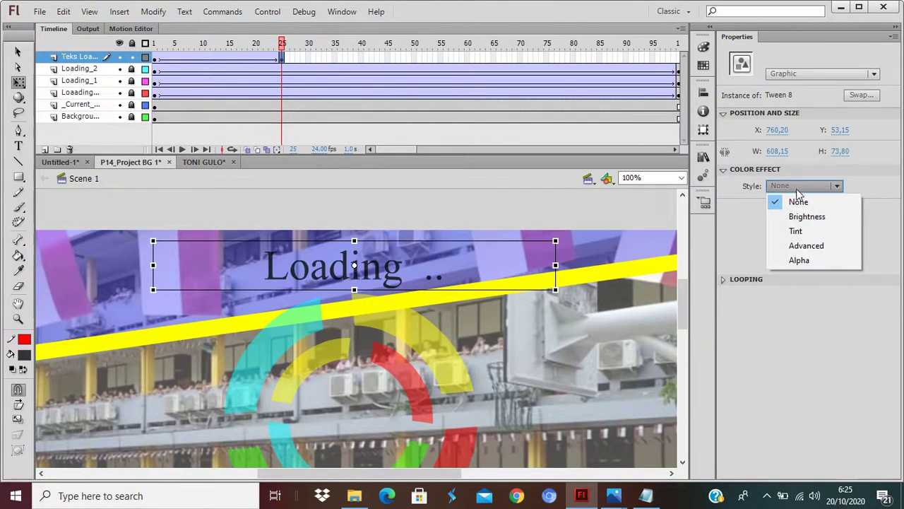
{"action": "left_click", "coordinate": [802, 260]}
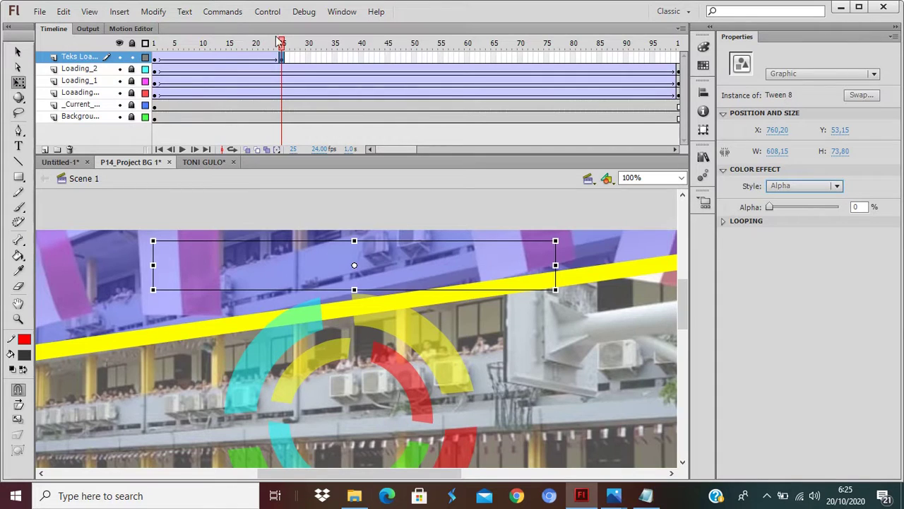
{"action": "mouse_move", "coordinate": [285, 47]}
{"action": "left_mouse_down"}
{"action": "mouse_move", "coordinate": [173, 44]}
{"action": "mouse_move", "coordinate": [310, 46]}
{"action": "mouse_move", "coordinate": [278, 46]}
{"action": "left_mouse_up"}
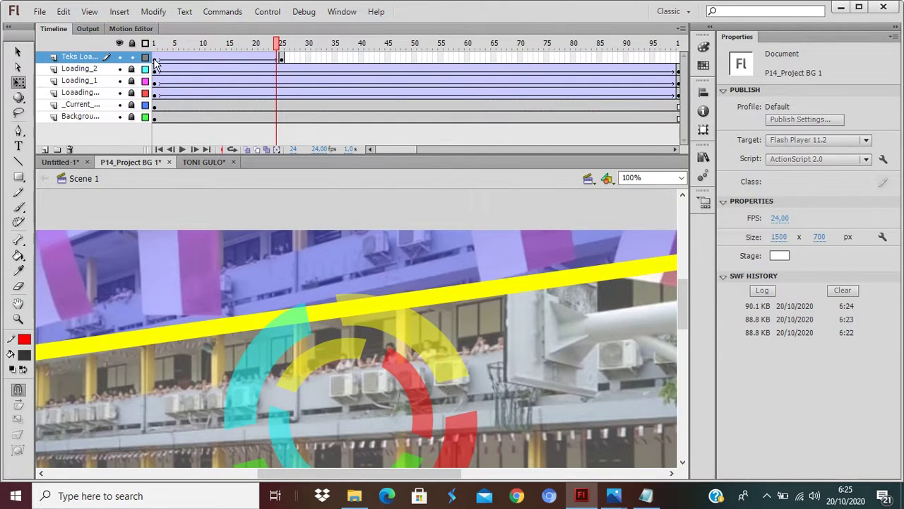
Copy frames 1 to 25 of the "Loading .." text's layer and paste them at frame 26.
{"action": "left_click_drag", "start_coordinate": [155, 59], "coordinate": [282, 59]}
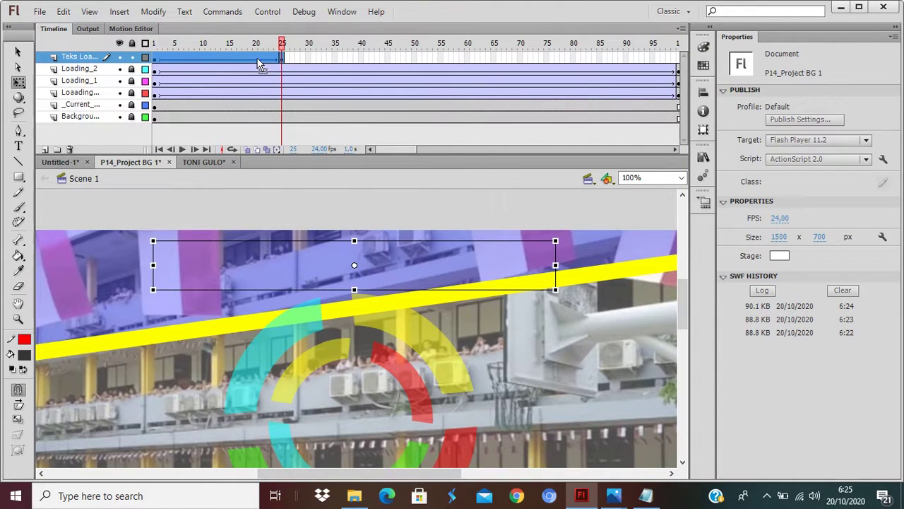
{"action": "right_click", "coordinate": [258, 61]}
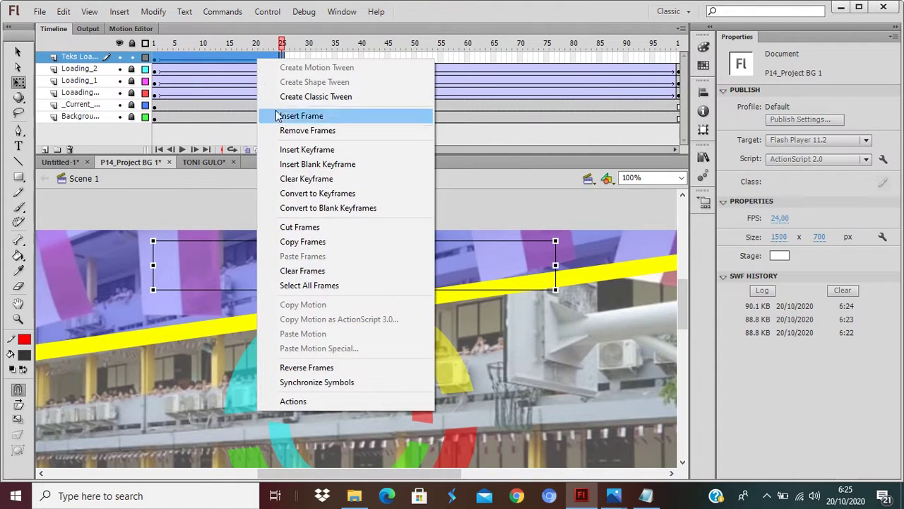
{"action": "left_click", "coordinate": [323, 244]}
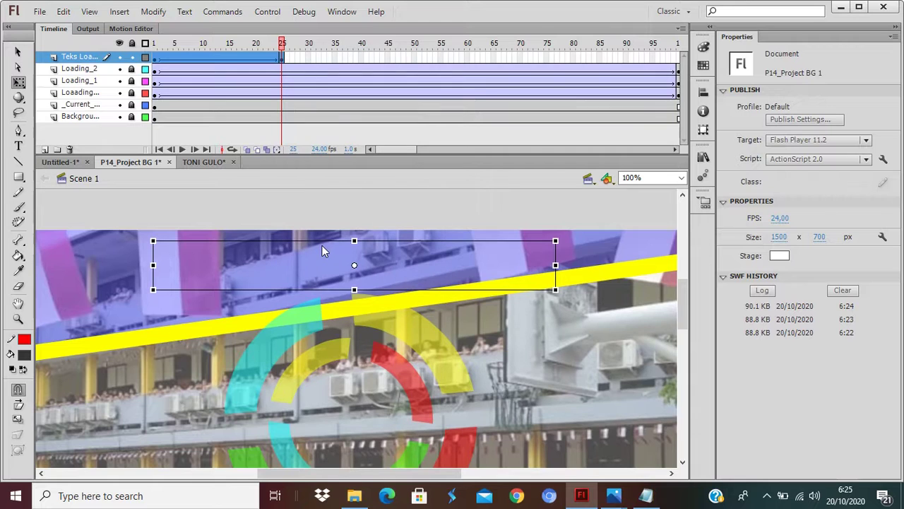
{"action": "left_click", "coordinate": [287, 58]}
{"action": "right_click", "coordinate": [289, 61]}
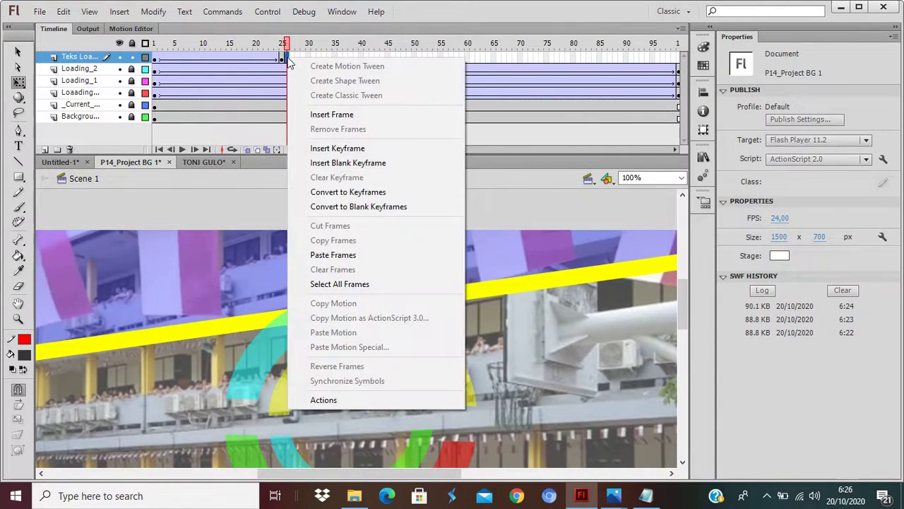
{"action": "left_click", "coordinate": [354, 255]}
{"action": "double_click", "coordinate": [354, 258]}
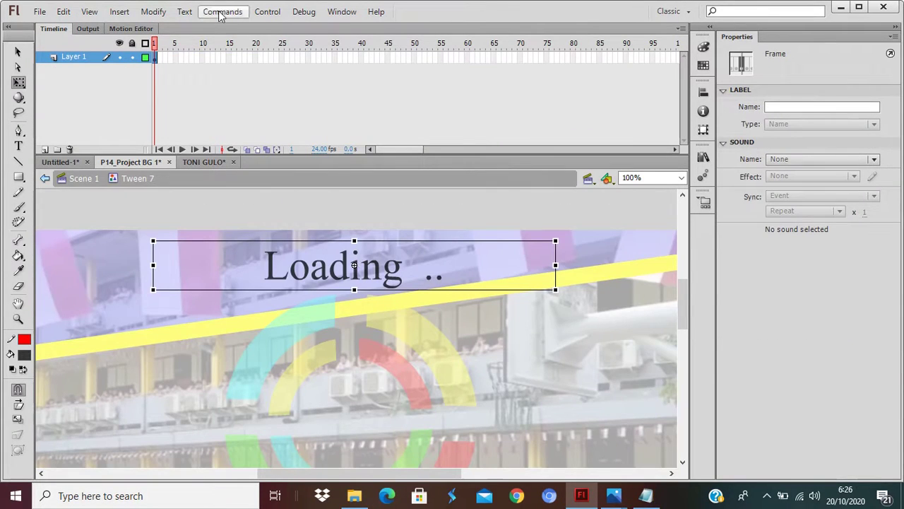
{"action": "left_click", "coordinate": [87, 178]}
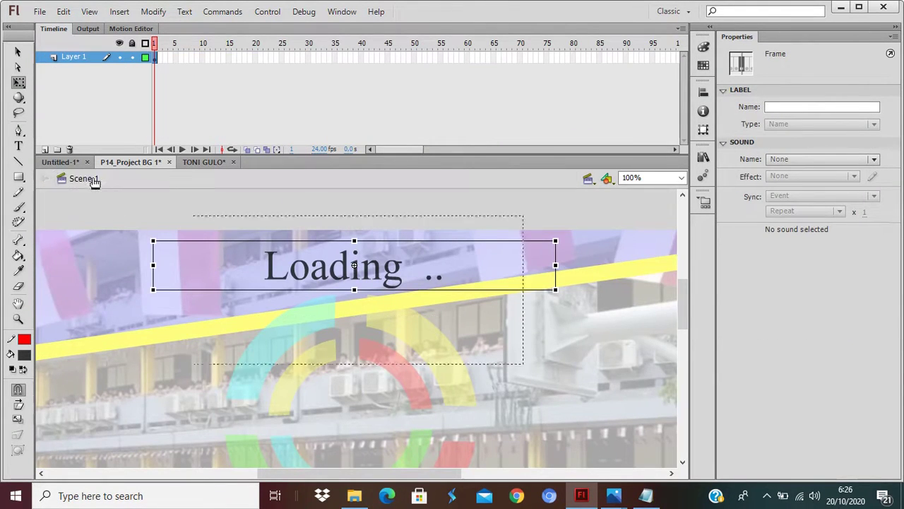
Paste the copied fade frames at frames 51 and 76 of the text layer and test the movie.
{"action": "left_click", "coordinate": [445, 58]}
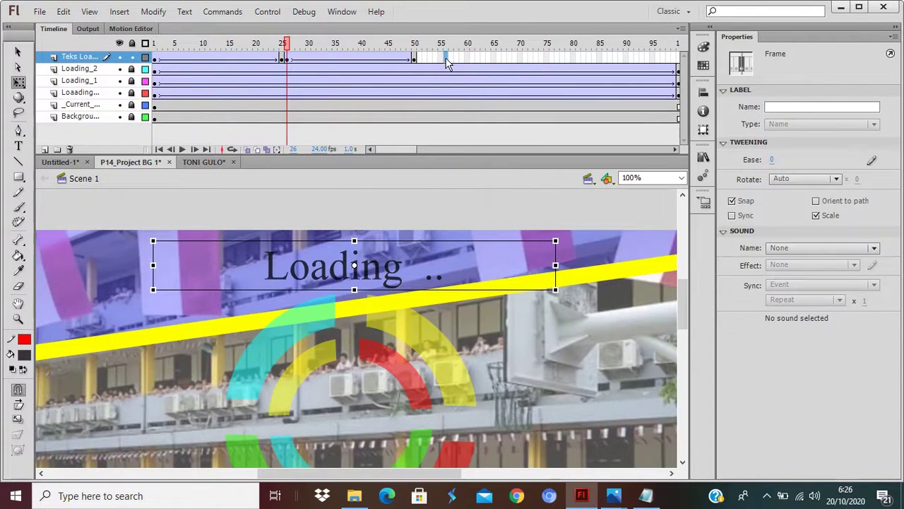
{"action": "left_click", "coordinate": [417, 58]}
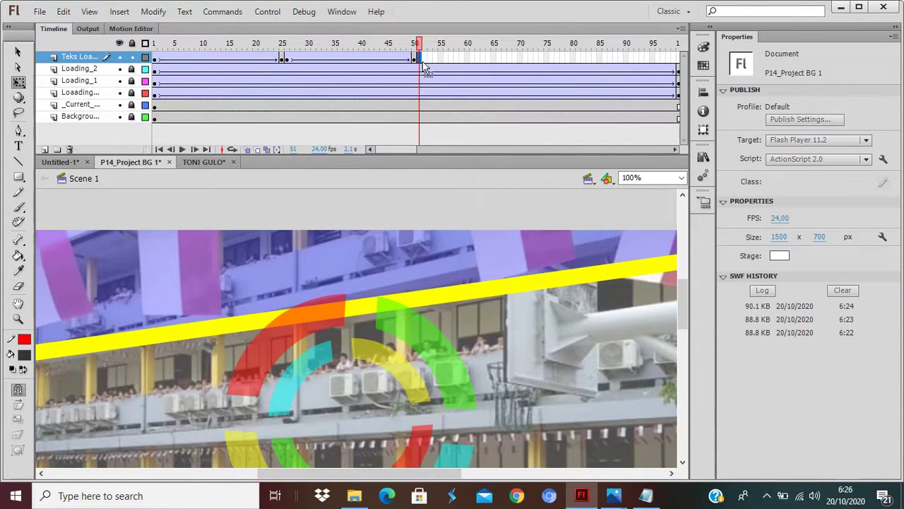
{"action": "right_click", "coordinate": [421, 61]}
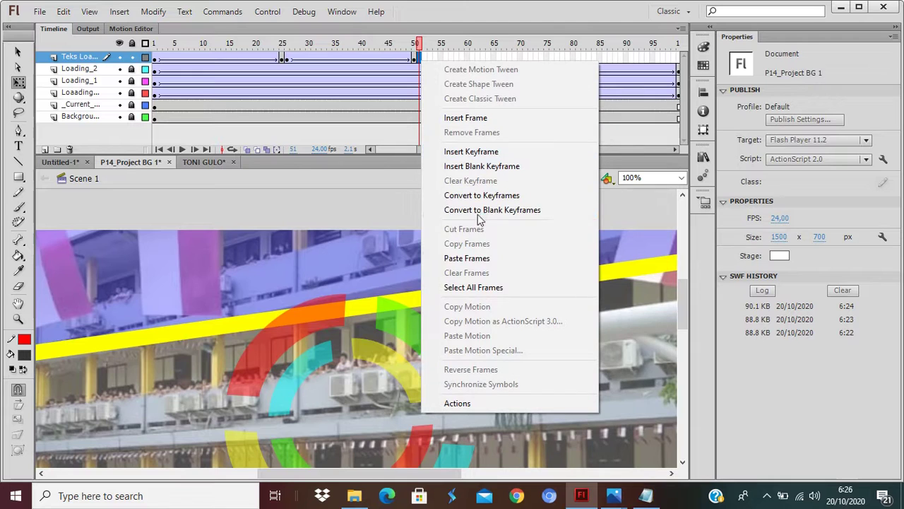
{"action": "left_click", "coordinate": [466, 258]}
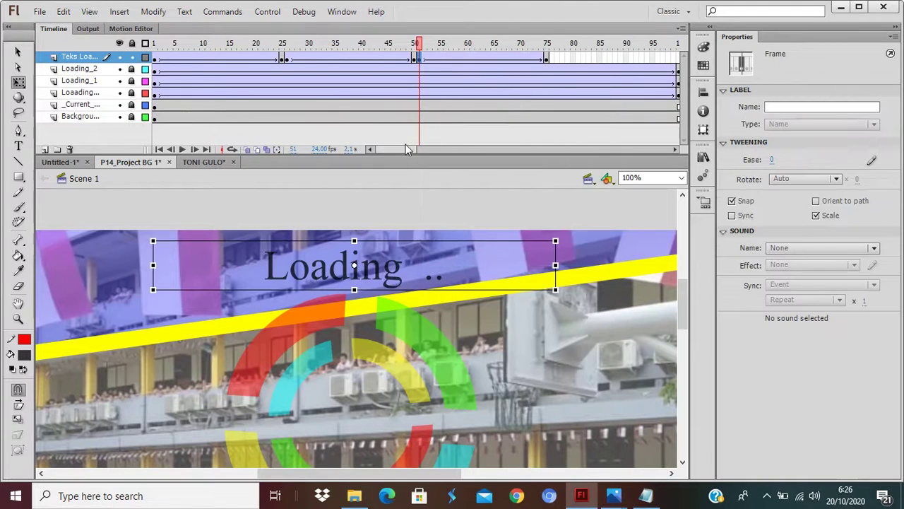
{"action": "left_click_drag", "start_coordinate": [406, 146], "coordinate": [423, 150]}
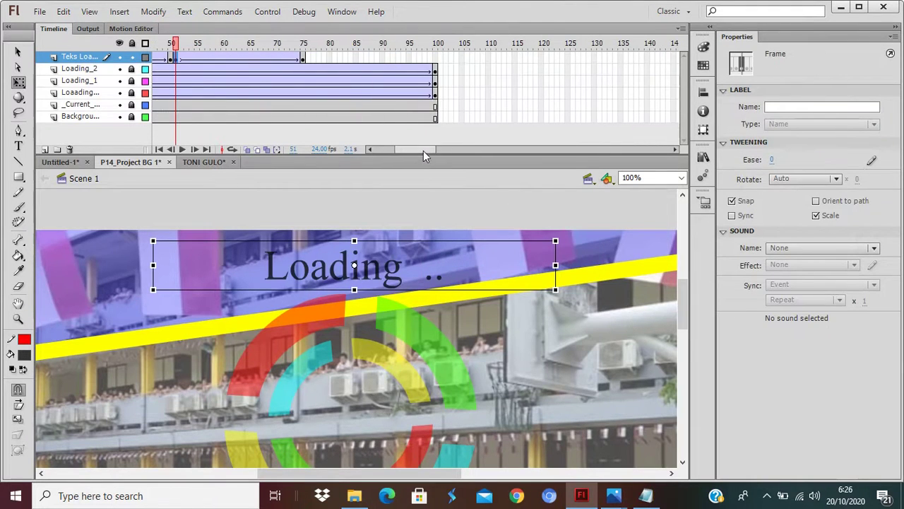
{"action": "right_click", "coordinate": [307, 61]}
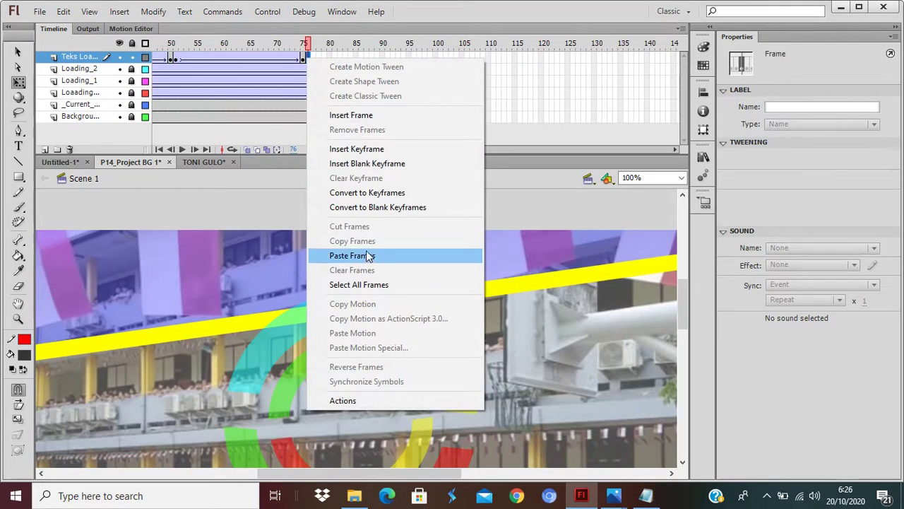
{"action": "left_click", "coordinate": [369, 256]}
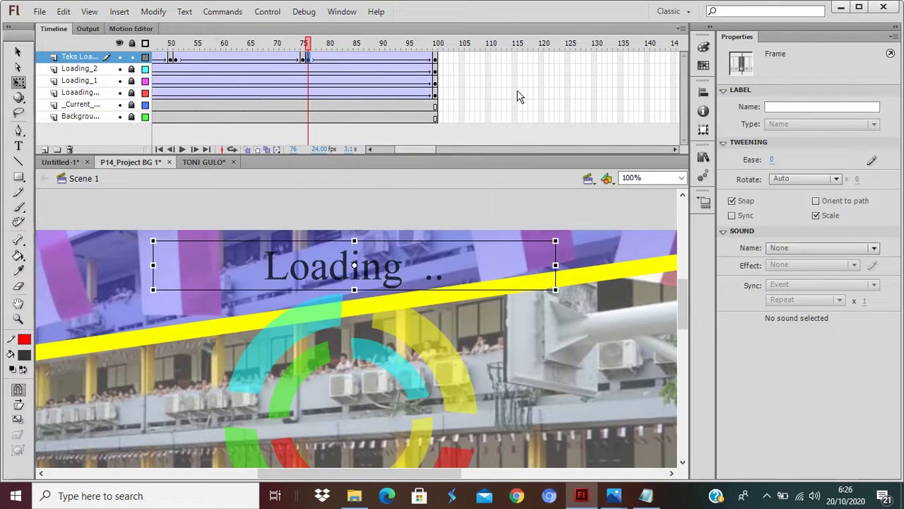
{"action": "key", "text": "ctrl+Return"}
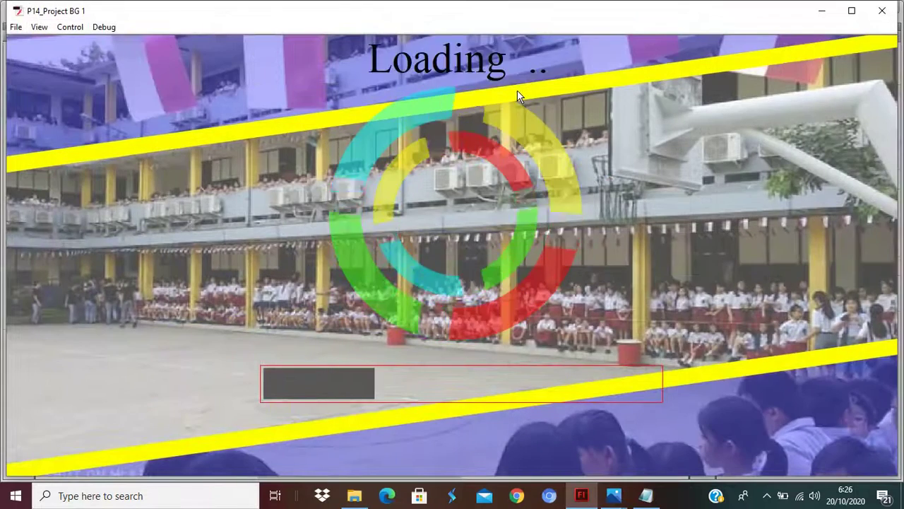
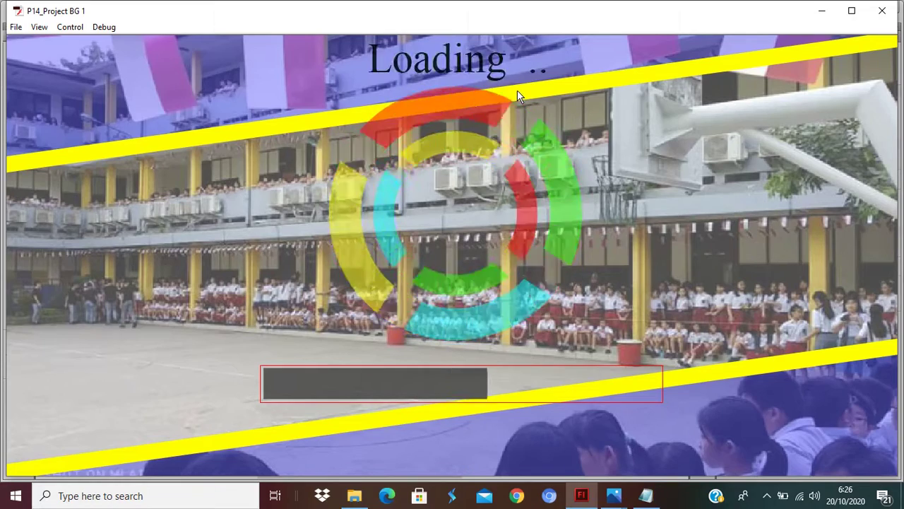
{"action": "left_click", "coordinate": [881, 12]}
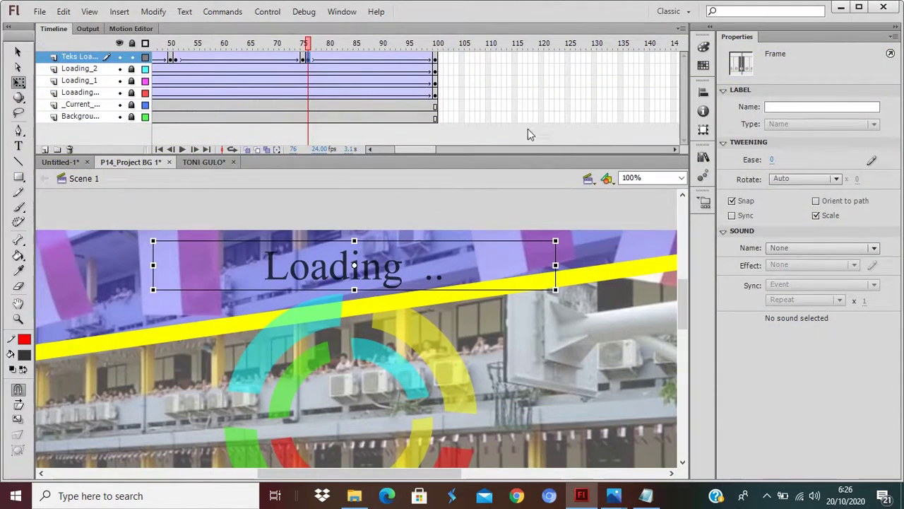
Lock the "Loading .." text's layer and add a new layer above it named Teks_Loading_Count.
{"action": "left_click_drag", "start_coordinate": [684, 318], "coordinate": [691, 364]}
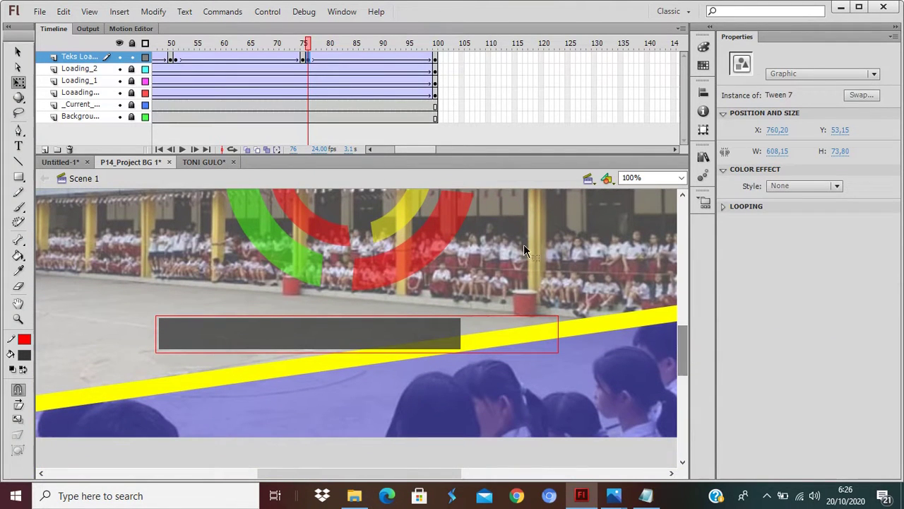
{"action": "left_click", "coordinate": [131, 59]}
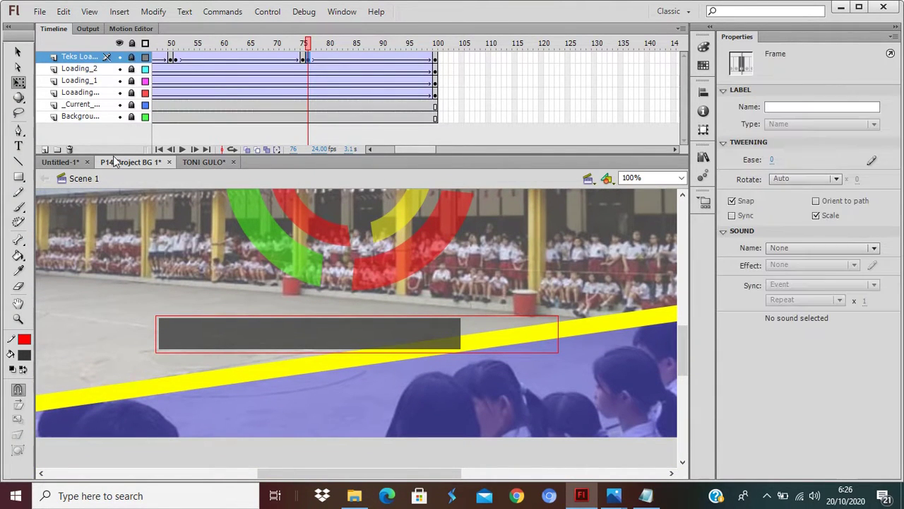
{"action": "left_click", "coordinate": [44, 149]}
{"action": "left_click", "coordinate": [76, 59]}
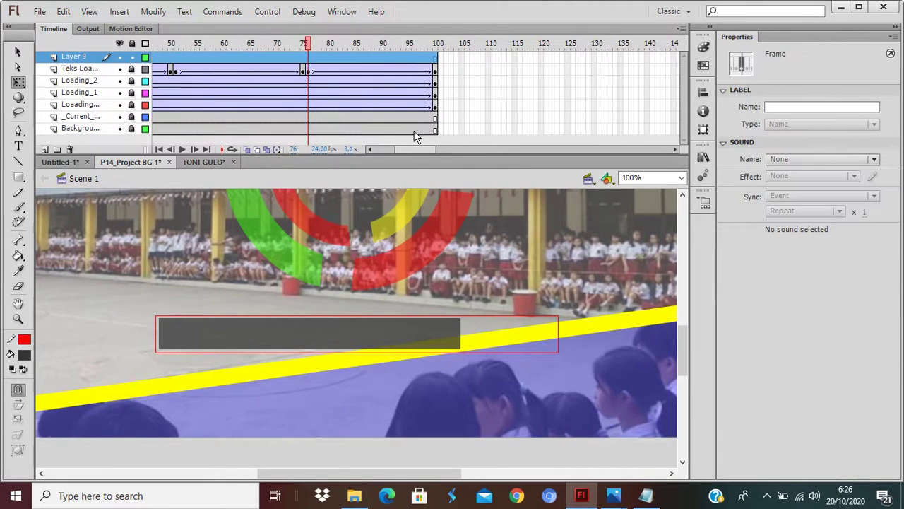
{"action": "left_click_drag", "start_coordinate": [413, 151], "coordinate": [349, 156]}
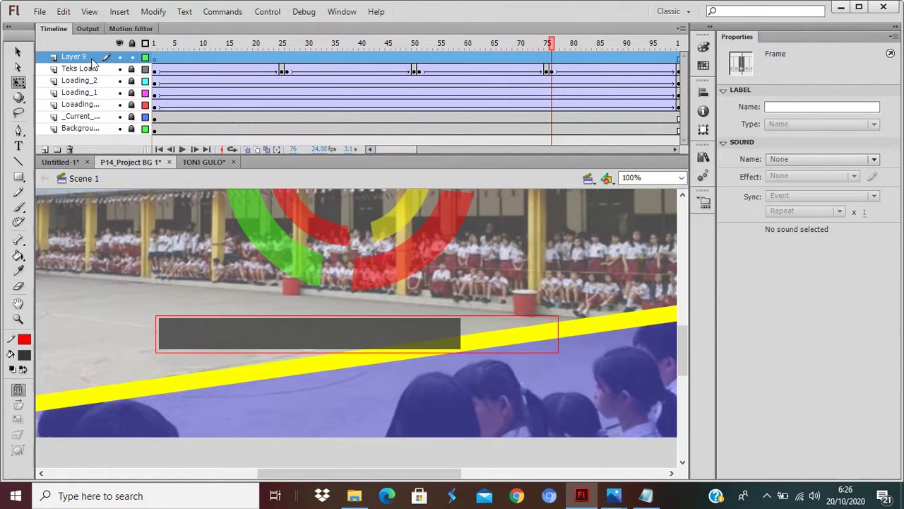
{"action": "double_click", "coordinate": [79, 58]}
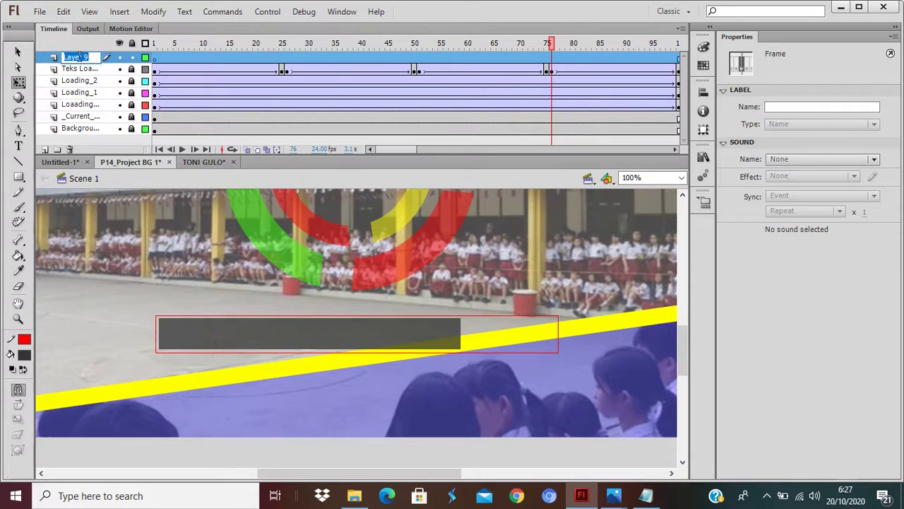
{"action": "type", "text": "TEks"}
{"action": "key", "text": "BackSpace"}
{"action": "type", "text": "ing_Count"}
{"action": "key", "text": "Return"}
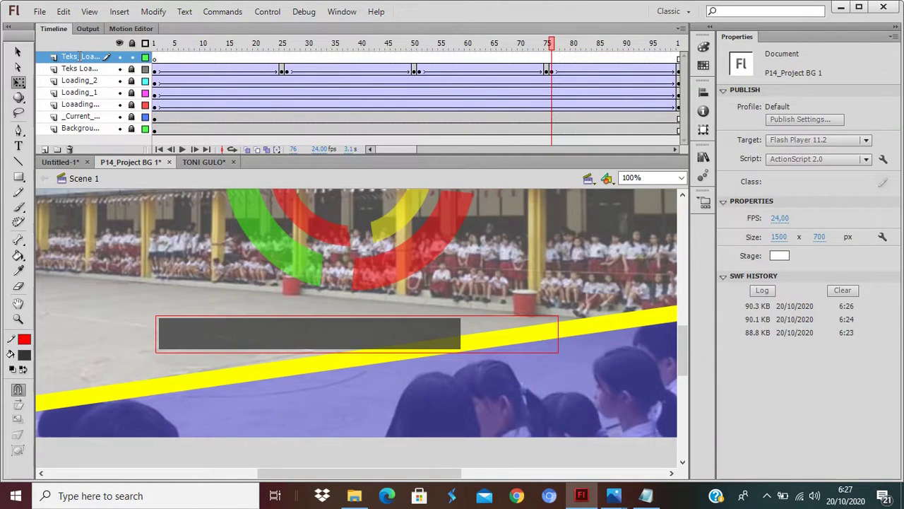
{"action": "left_click", "coordinate": [18, 145]}
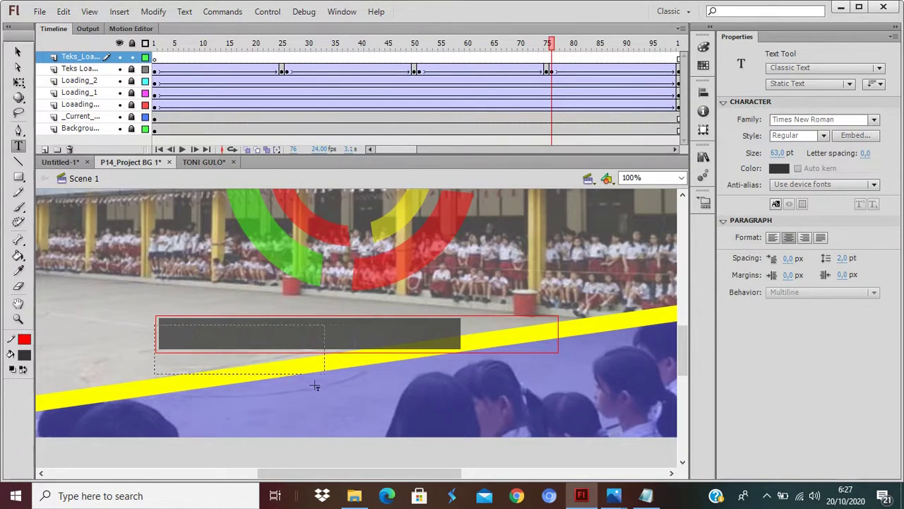
{"action": "left_click_drag", "start_coordinate": [472, 380], "coordinate": [558, 374]}
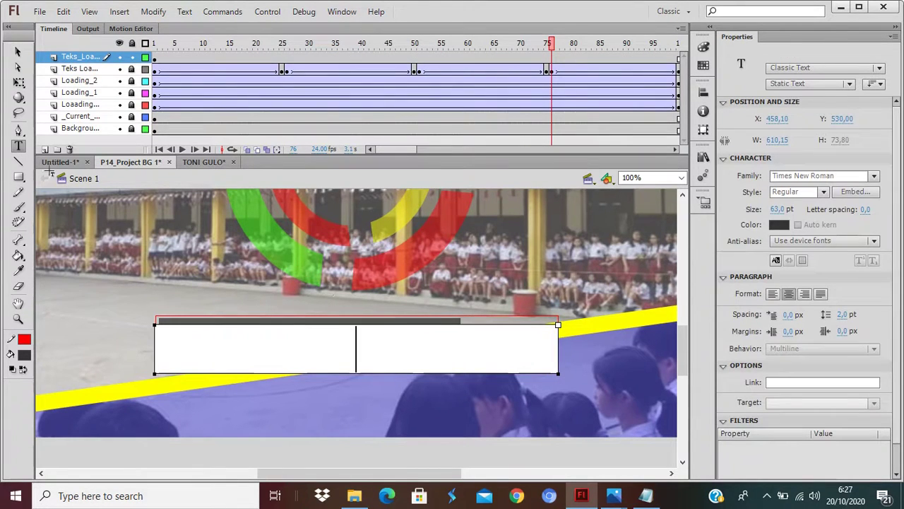
{"action": "left_click", "coordinate": [17, 57]}
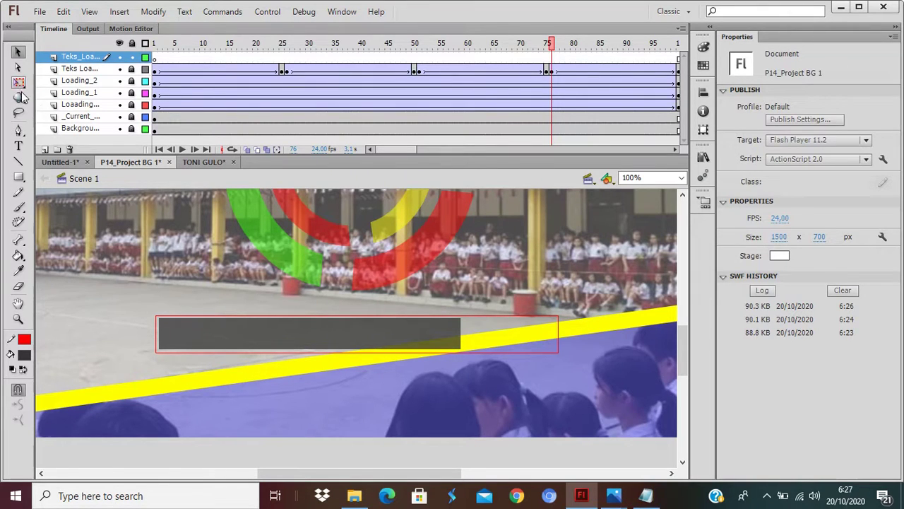
{"action": "left_click", "coordinate": [18, 145]}
{"action": "left_click", "coordinate": [307, 381]}
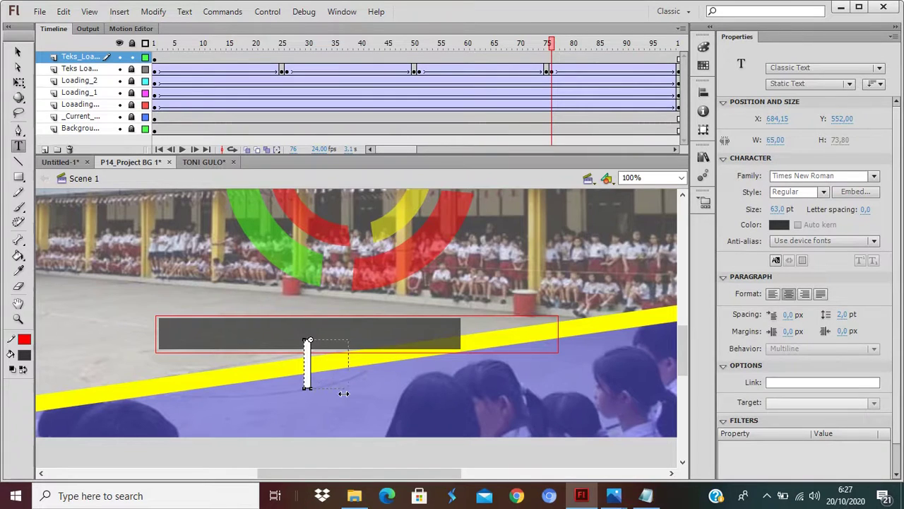
{"action": "left_click_drag", "start_coordinate": [343, 393], "coordinate": [550, 398]}
{"action": "left_click_drag", "start_coordinate": [558, 400], "coordinate": [558, 400]}
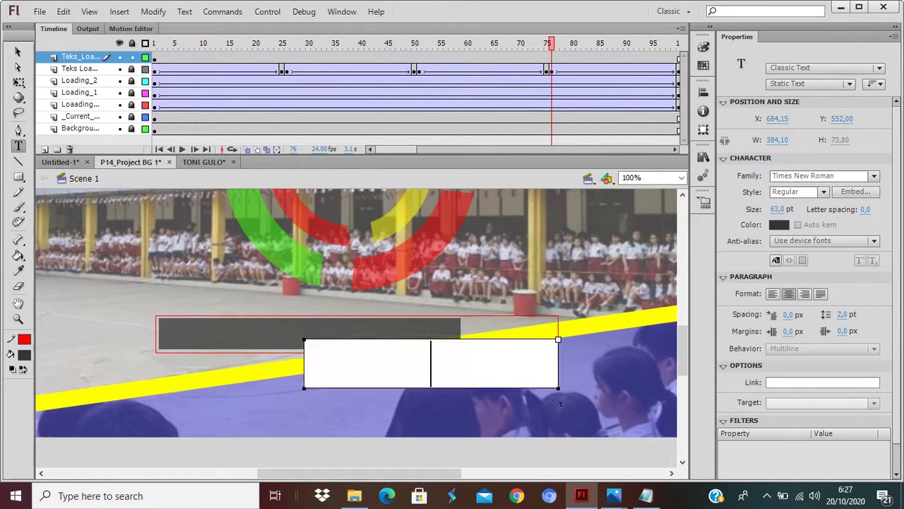
{"action": "left_click_drag", "start_coordinate": [305, 388], "coordinate": [155, 388]}
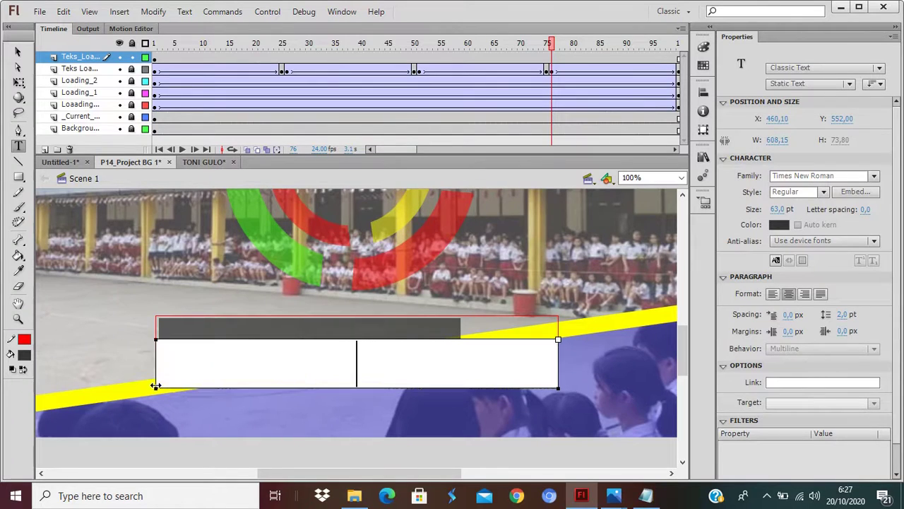
{"action": "left_click", "coordinate": [17, 52]}
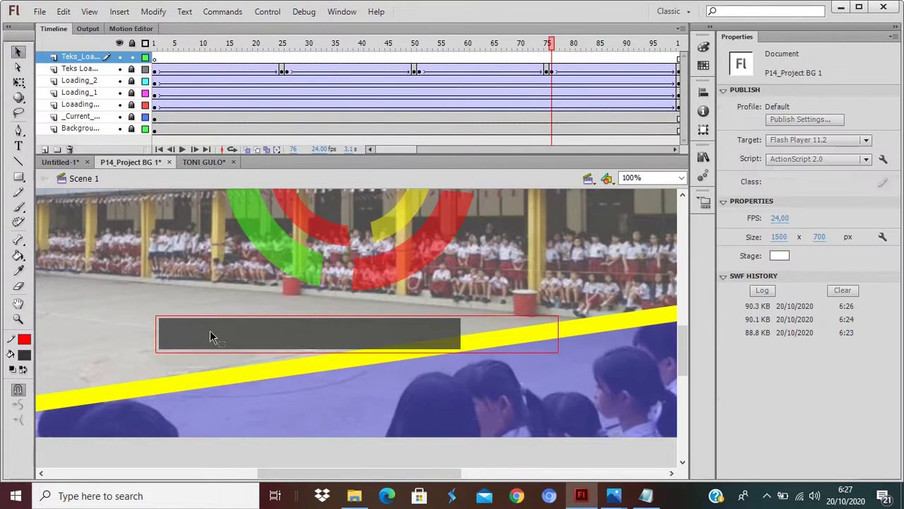
Draw a Dynamic Text field about 611 px wide on the Teks_Loading_Count layer and place it just beneath the progress bar.
{"action": "left_click", "coordinate": [18, 146]}
{"action": "left_click", "coordinate": [824, 85]}
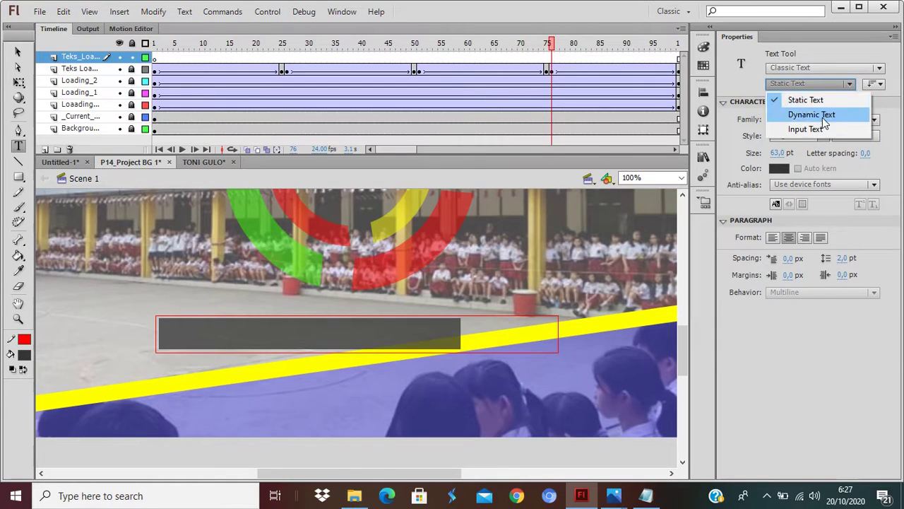
{"action": "left_click", "coordinate": [824, 116]}
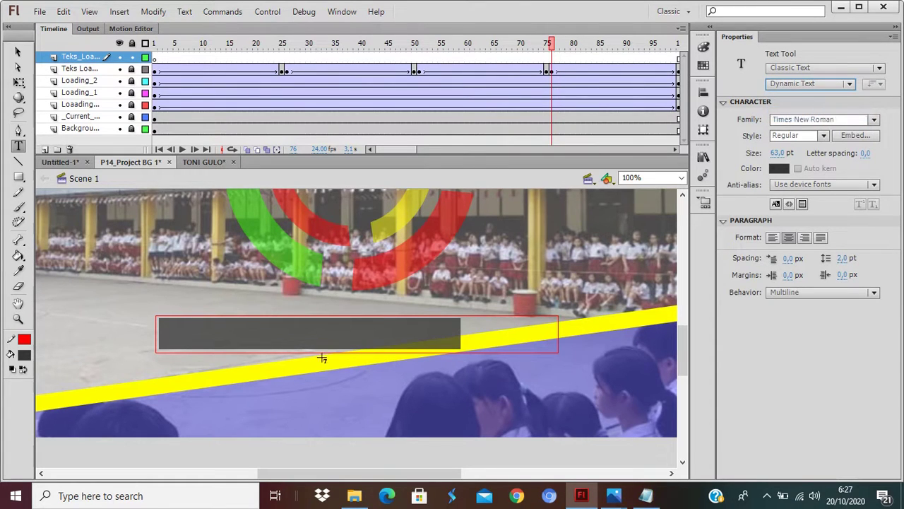
{"action": "left_click_drag", "start_coordinate": [157, 353], "coordinate": [559, 351]}
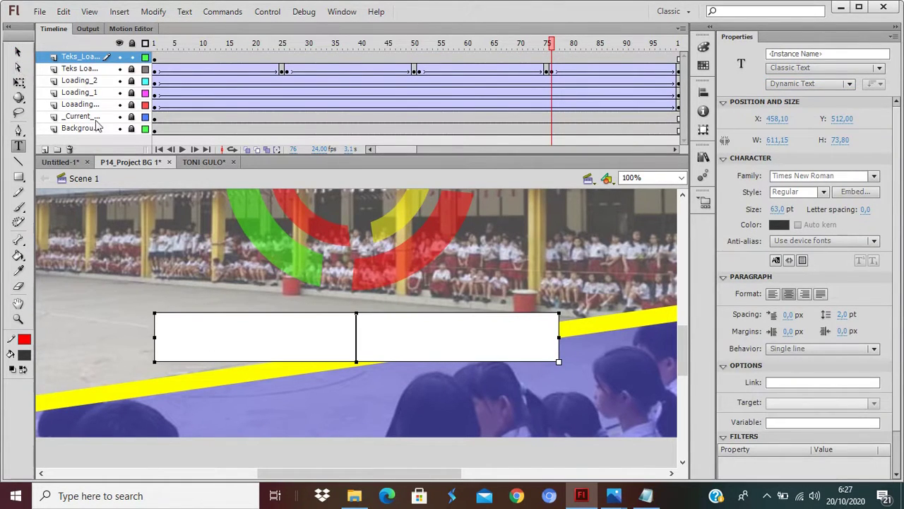
{"action": "left_click", "coordinate": [18, 51]}
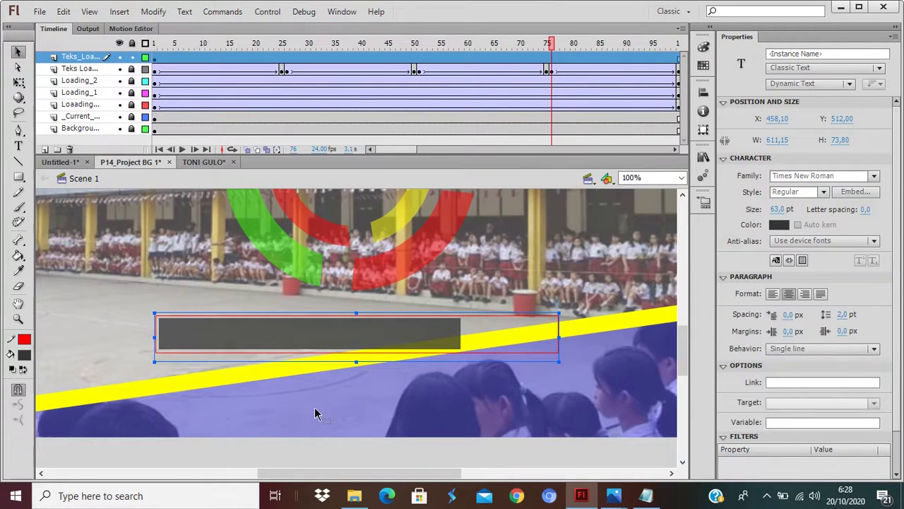
{"action": "left_click_drag", "start_coordinate": [336, 366], "coordinate": [355, 408]}
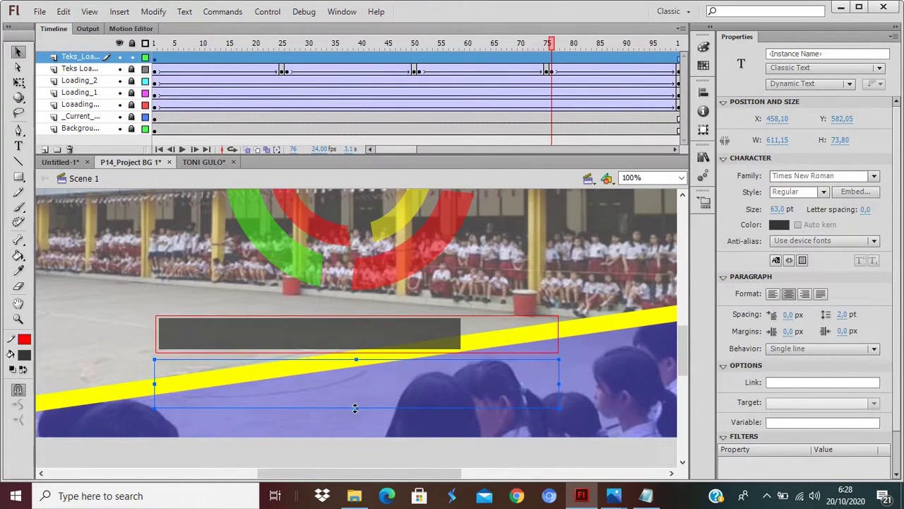
Set the dynamic text field's font size to 50 pt and its variable to teks.
{"action": "left_click", "coordinate": [778, 210]}
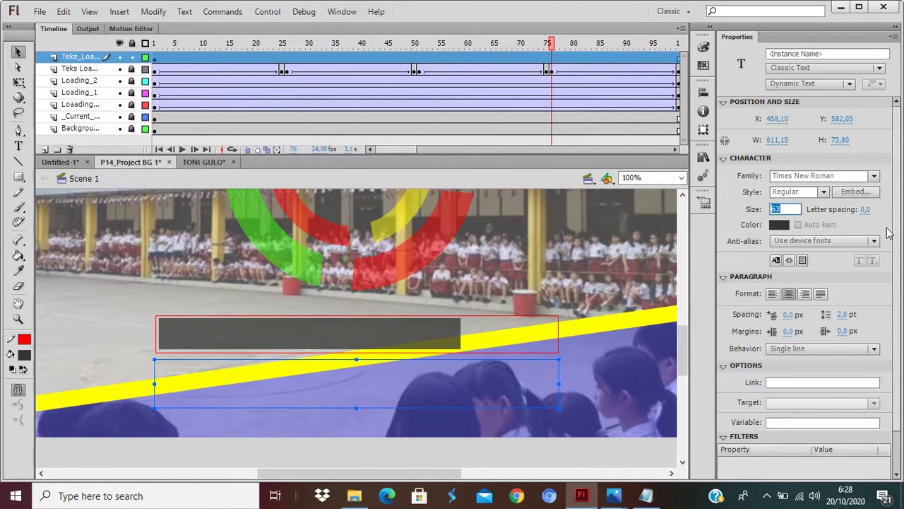
{"action": "type", "text": "50"}
{"action": "key", "text": "Return"}
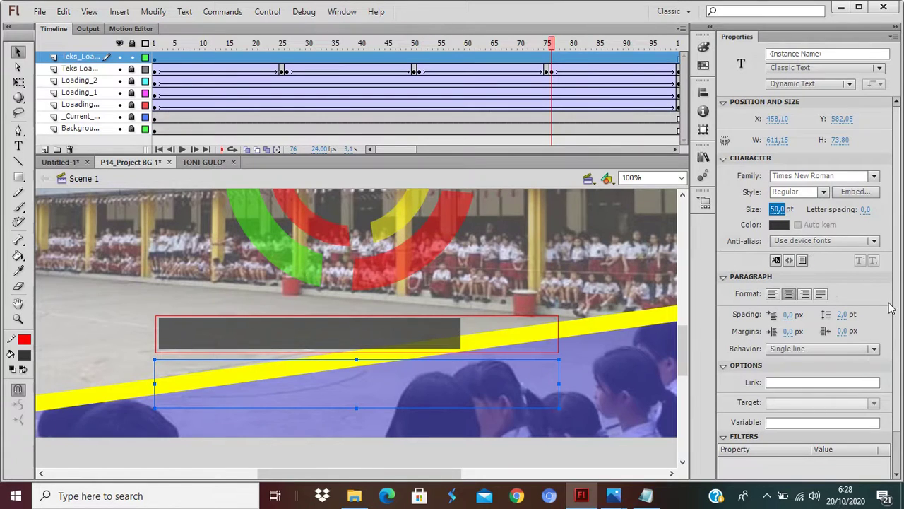
{"action": "left_click", "coordinate": [488, 393]}
{"action": "left_click", "coordinate": [784, 424]}
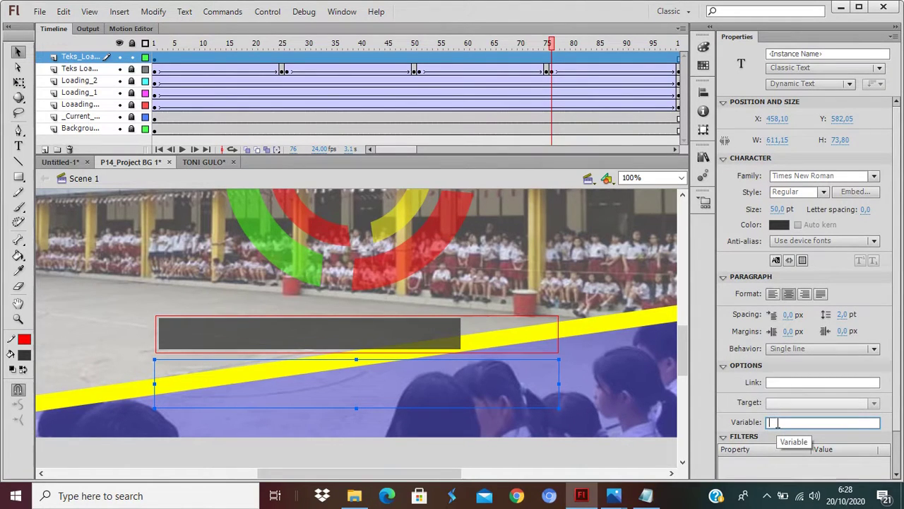
{"action": "type", "text": "teks"}
{"action": "key", "text": "Return"}
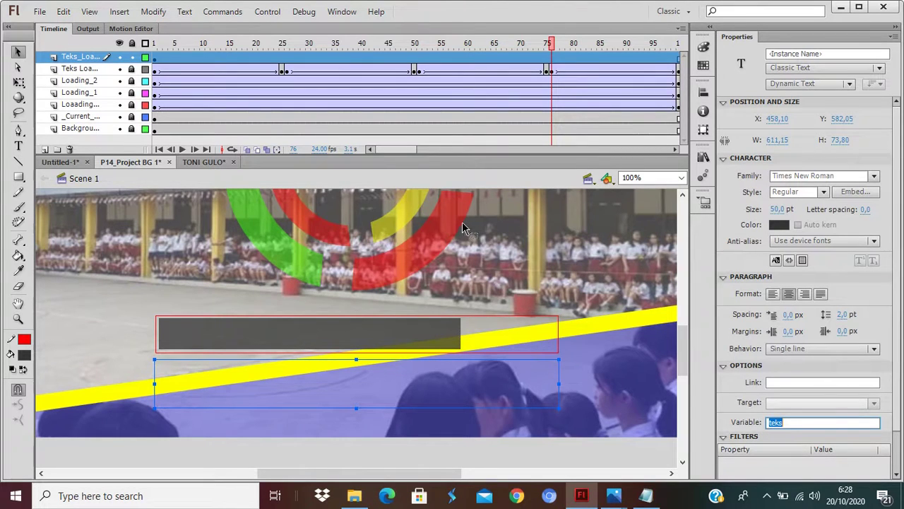
Add a new layer above Teks_Loading_Count and name it Script.
{"action": "left_click", "coordinate": [44, 149]}
{"action": "double_click", "coordinate": [70, 57]}
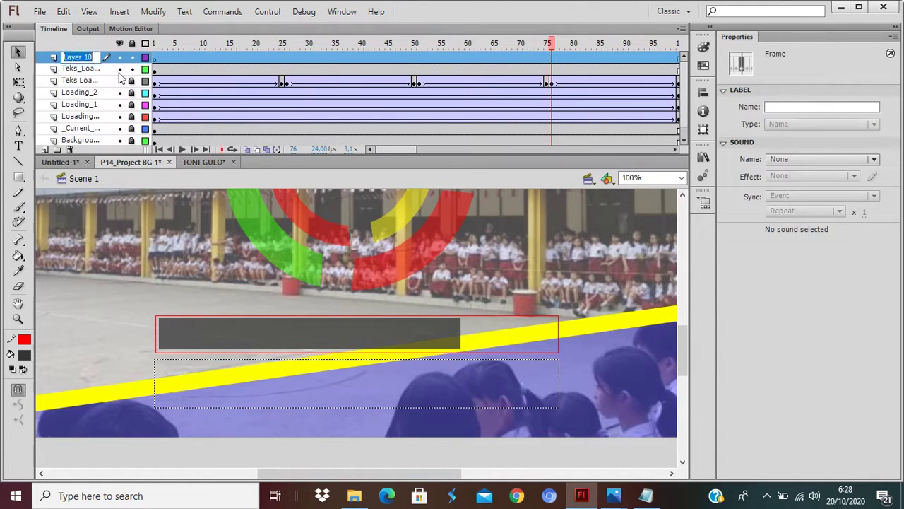
{"action": "type", "text": "Scr"}
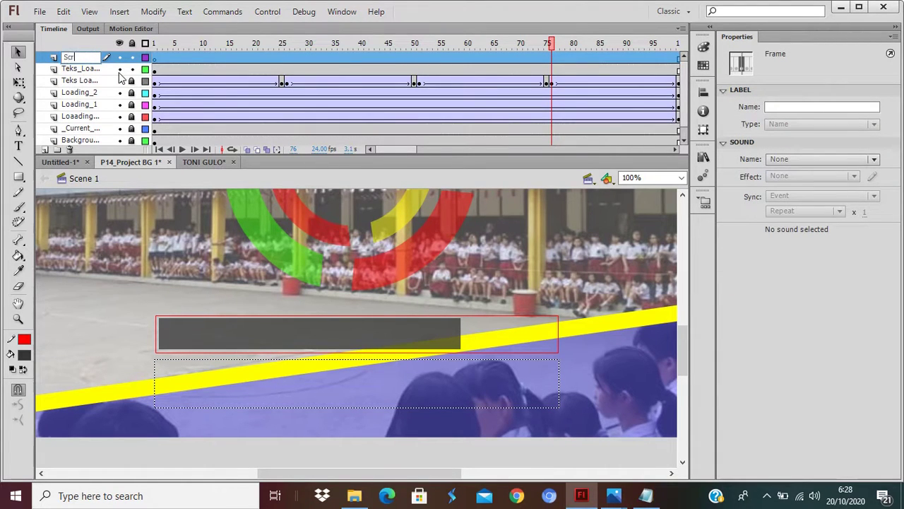
{"action": "type", "text": "ipt"}
{"action": "key", "text": "Return"}
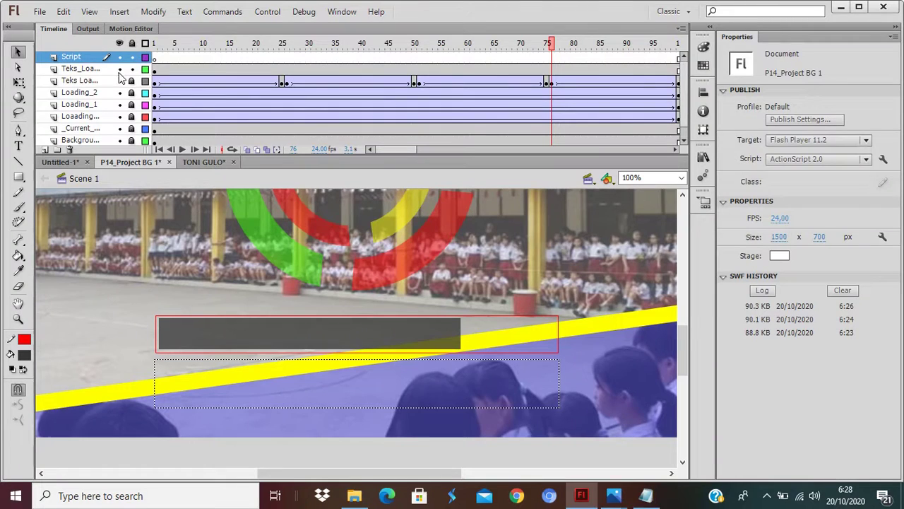
{"action": "left_click", "coordinate": [261, 389]}
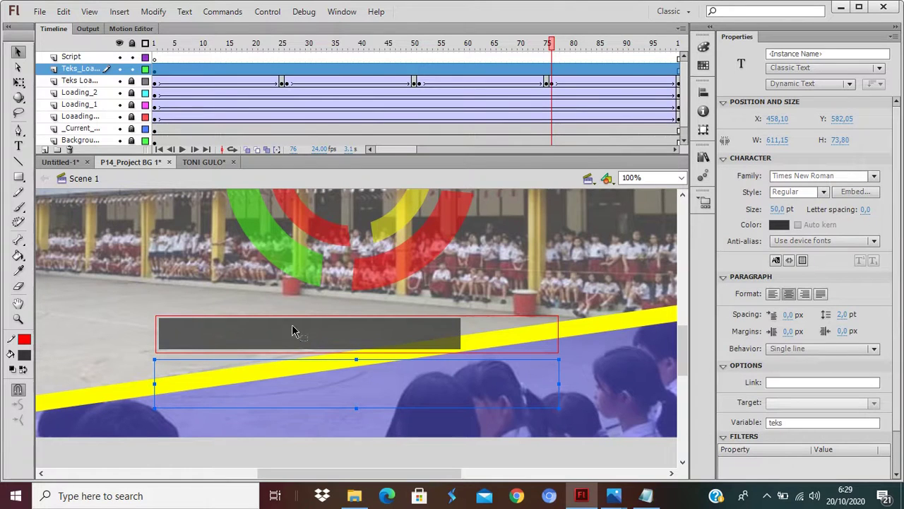
In the actions of the Script layer's frame 1, write an empty handler onEnterFrame = function(){ } with a blank line for its body.
{"action": "left_click", "coordinate": [155, 57]}
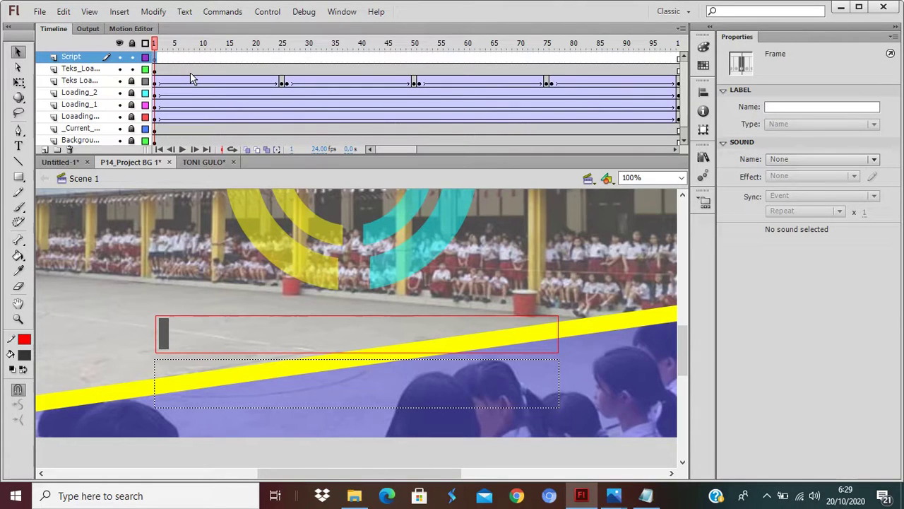
{"action": "key", "text": "F9"}
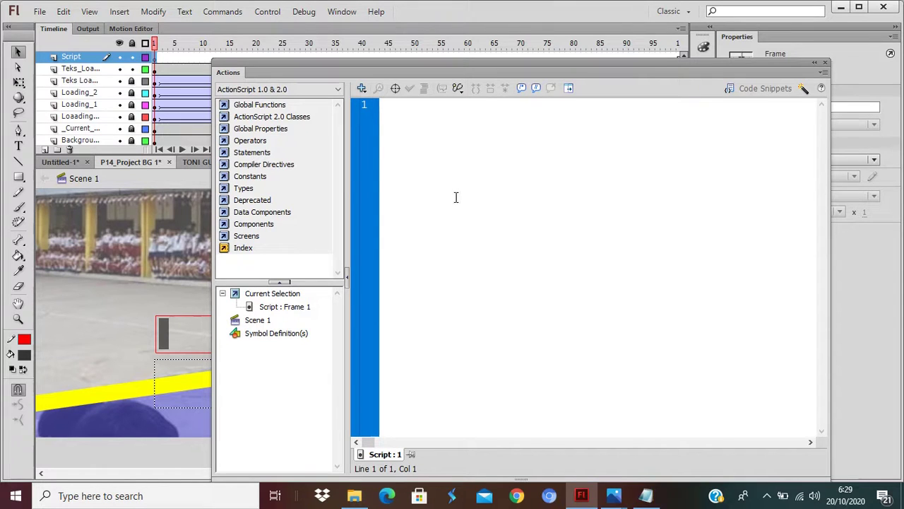
{"action": "left_click", "coordinate": [402, 105]}
{"action": "type", "text": "OnEnte"}
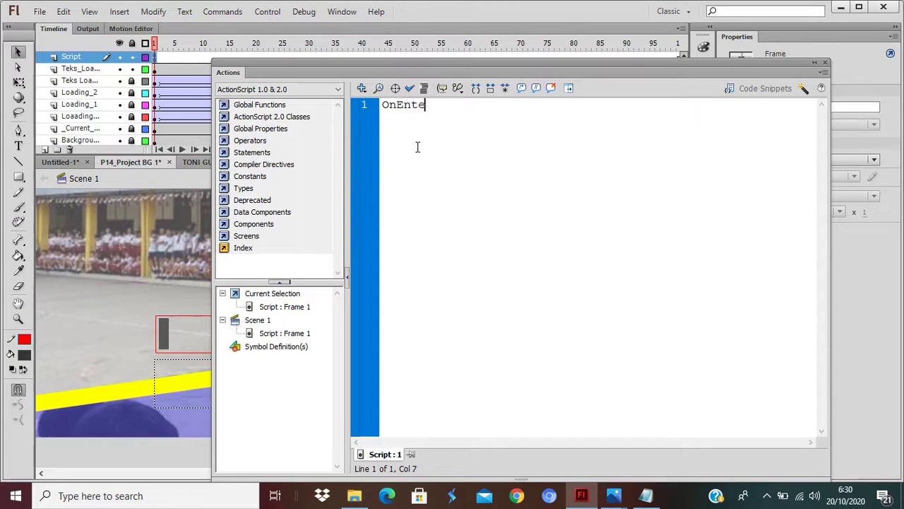
{"action": "type", "text": "rFrame"}
{"action": "key", "text": "Left"}
{"action": "key", "text": "Left"}
{"action": "key", "text": "Left"}
{"action": "key", "text": "Left"}
{"action": "key", "text": "Left"}
{"action": "key", "text": "Left"}
{"action": "key", "text": "Left"}
{"action": "key", "text": "Left"}
{"action": "key", "text": "Left"}
{"action": "key", "text": "Left"}
{"action": "key", "text": "BackSpace"}
{"action": "type", "text": "o"}
{"action": "left_click", "coordinate": [482, 105]}
{"action": "type", "text": "= funct"}
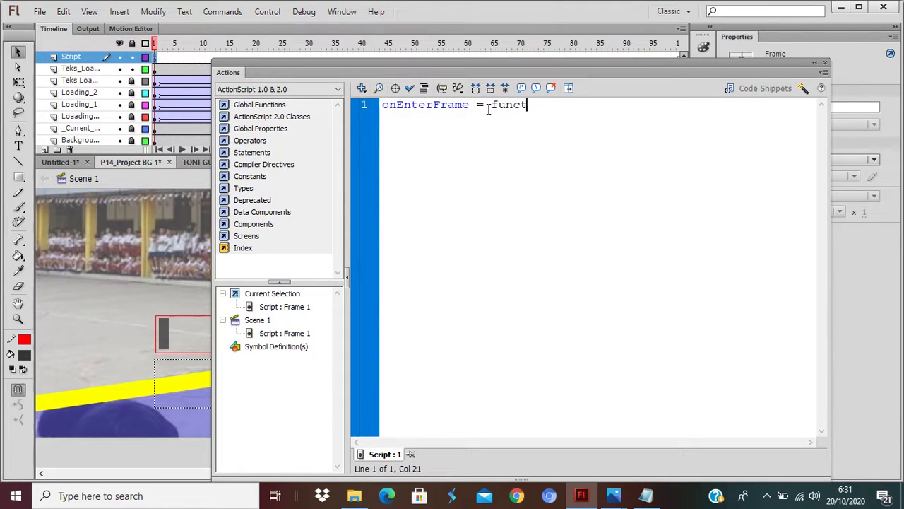
{"action": "type", "text": "ion()"}
{"action": "type", "text": "{"}
{"action": "key", "text": "Return"}
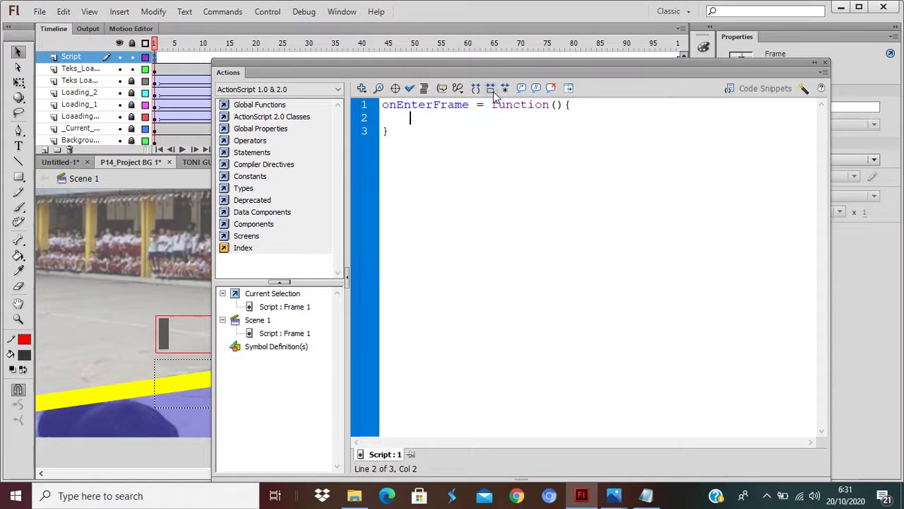
Add the statement _root.teks = _currentframe; inside the onEnterFrame function and end the closing brace with a semicolon.
{"action": "left_click_drag", "start_coordinate": [457, 73], "coordinate": [542, 86]}
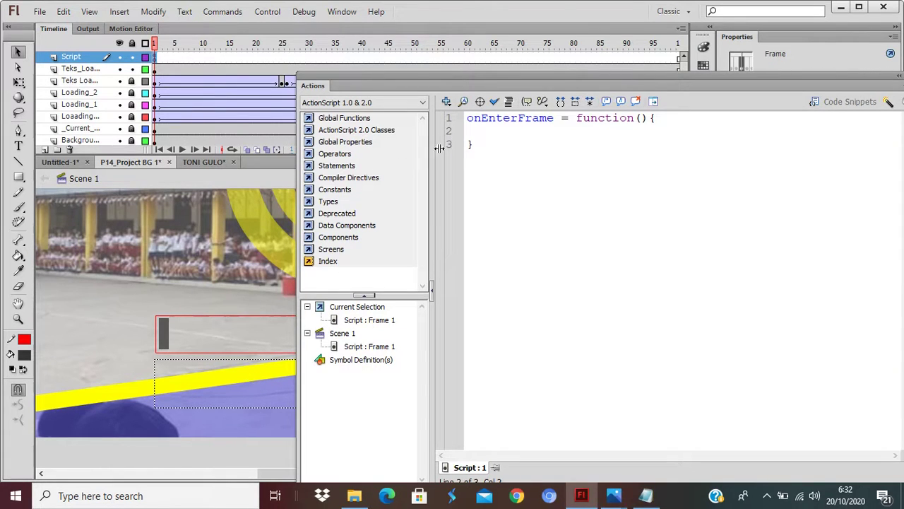
{"action": "left_click", "coordinate": [486, 131]}
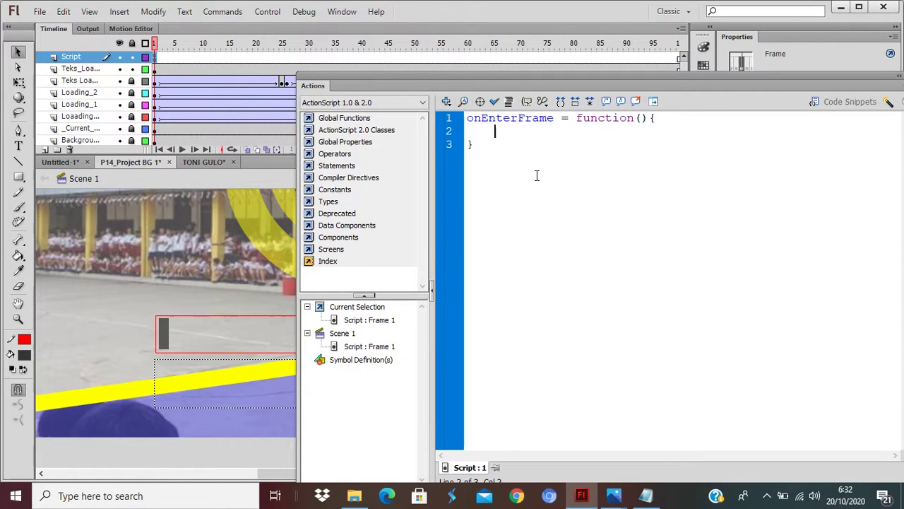
{"action": "type", "text": "root."}
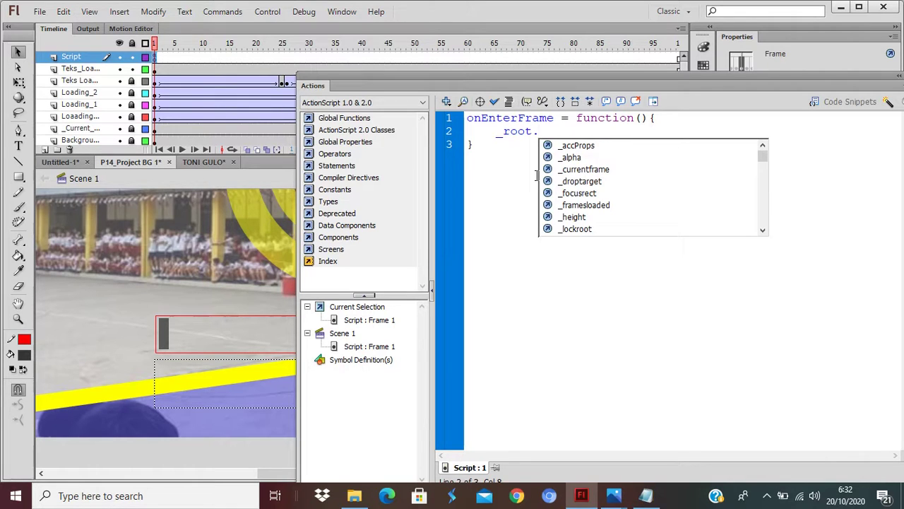
{"action": "type", "text": "te"}
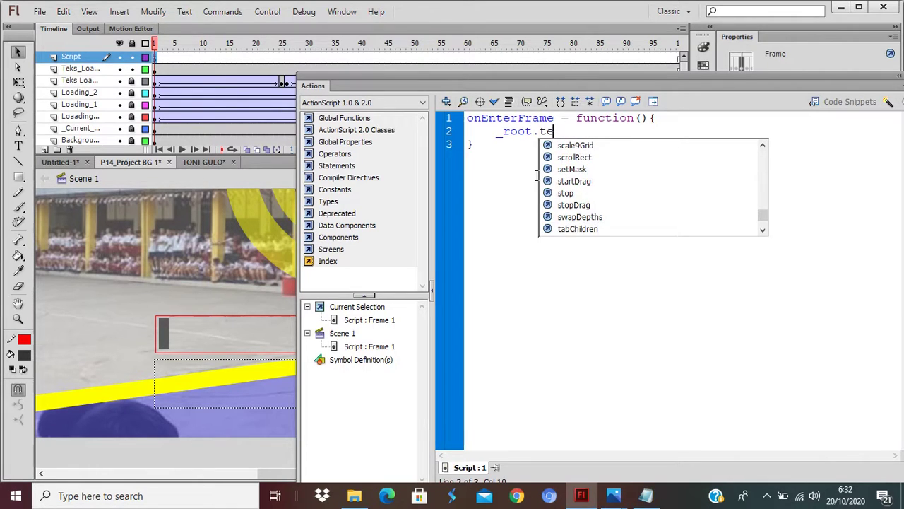
{"action": "type", "text": "ks = _"}
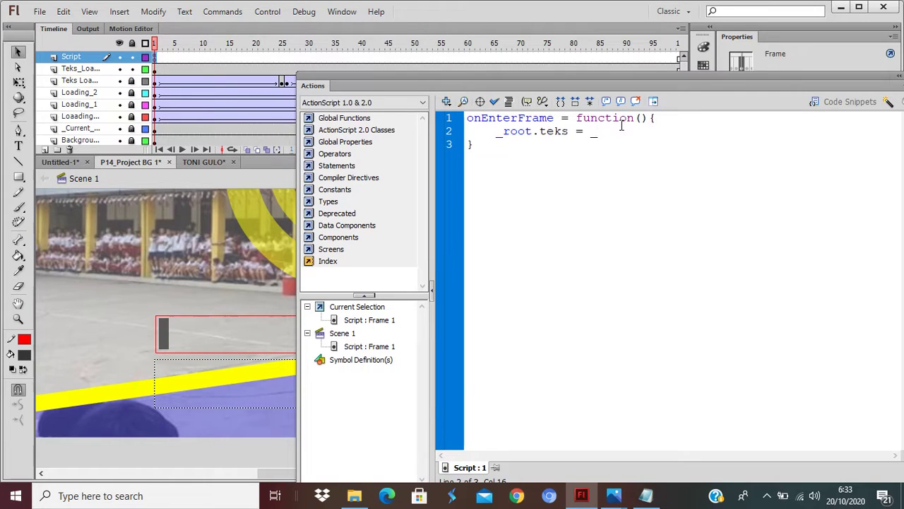
{"action": "type", "text": "c"}
{"action": "key", "text": "BackSpace"}
{"action": "type", "text": "currentframe"}
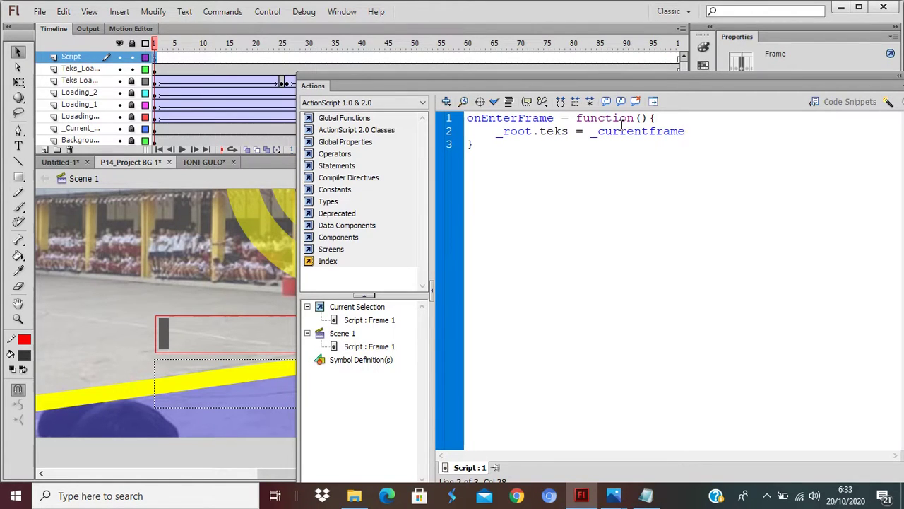
{"action": "type", "text": ";"}
{"action": "key", "text": "Down"}
{"action": "type", "text": ";"}
Test the movie to check the count beneath the progress bar.
{"action": "left_click_drag", "start_coordinate": [733, 85], "coordinate": [643, 100]}
{"action": "key", "text": "ctrl+Return"}
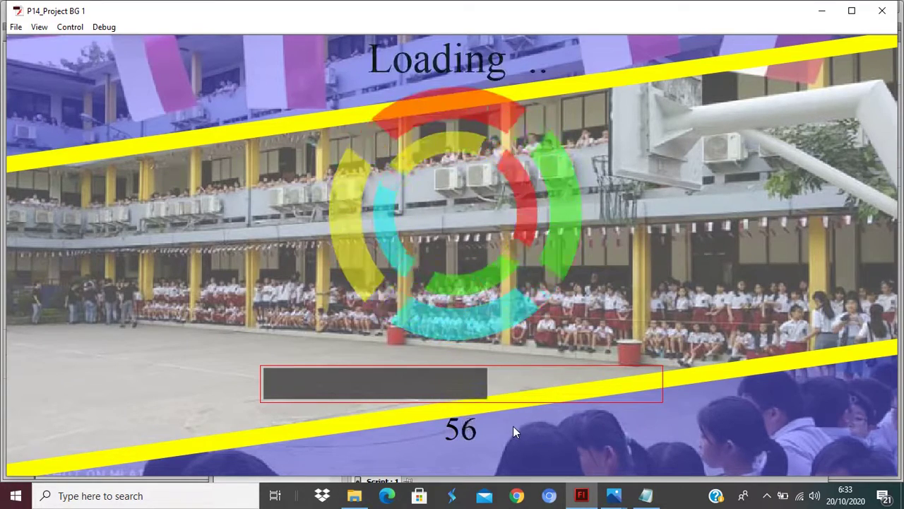
{"action": "left_click", "coordinate": [883, 10]}
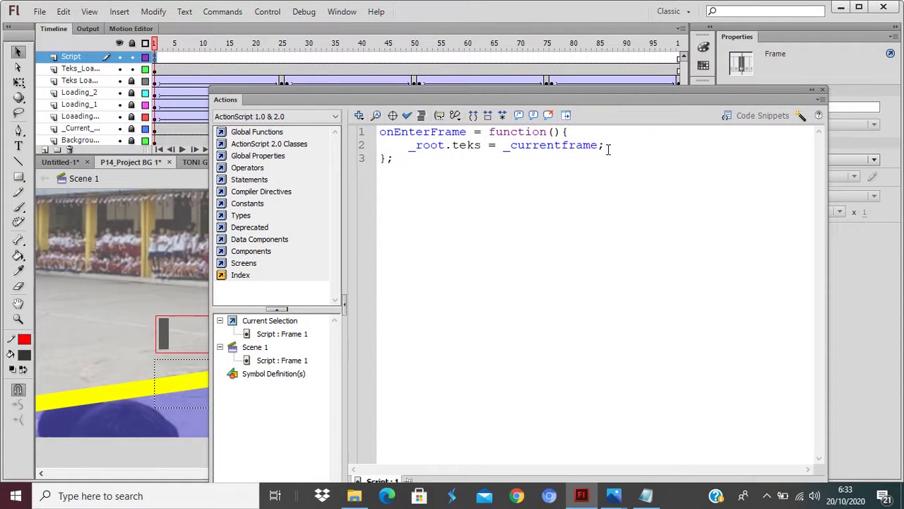
Append + " %" after _currentframe in the script and test the movie with the percent sign.
{"action": "left_click", "coordinate": [599, 146]}
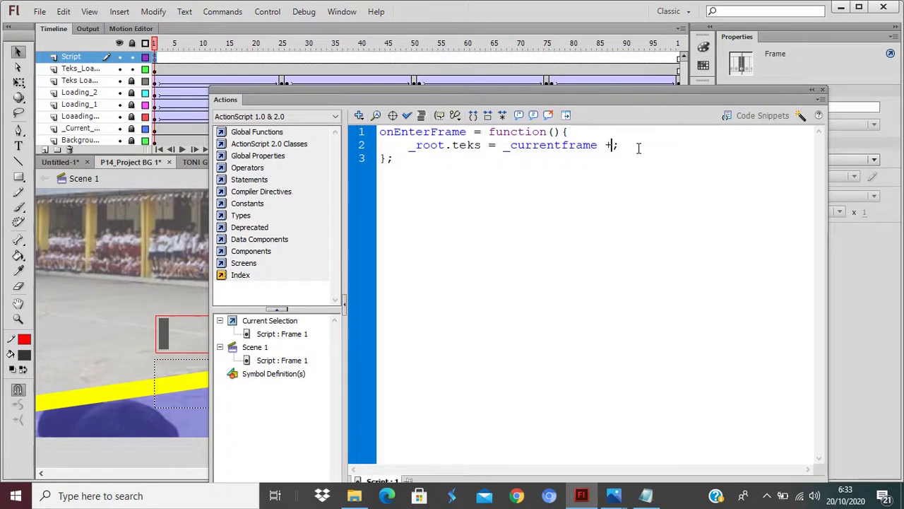
{"action": "type", "text": "+ \" %\""}
{"action": "left_click", "coordinate": [654, 186]}
{"action": "key", "text": "ctrl+Return"}
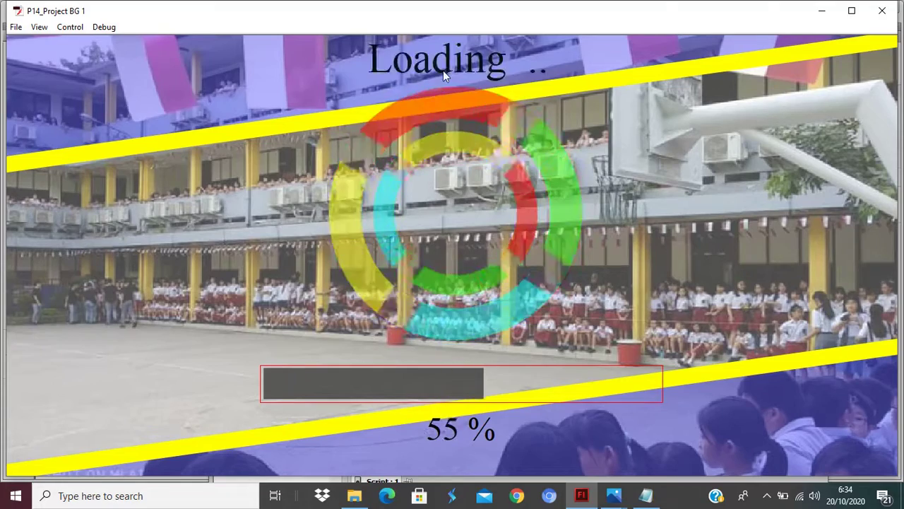
{"action": "left_click", "coordinate": [882, 12]}
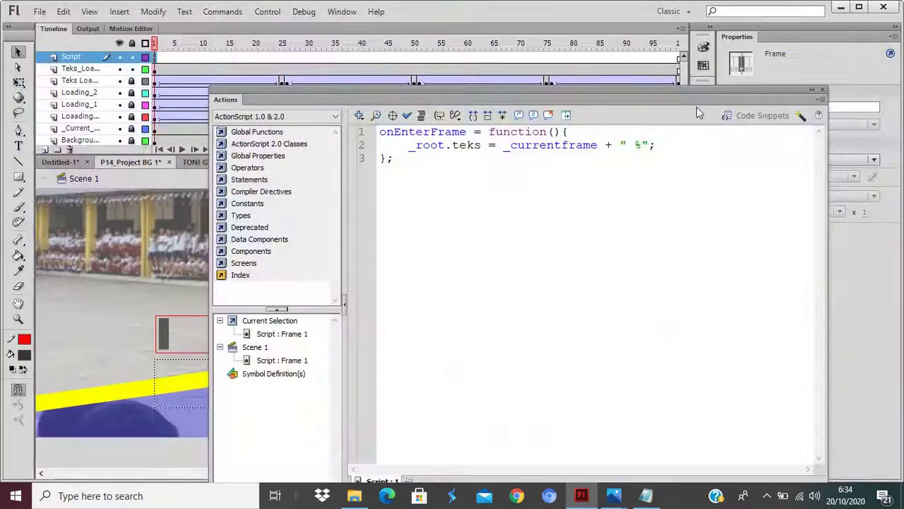
{"action": "left_click", "coordinate": [823, 92]}
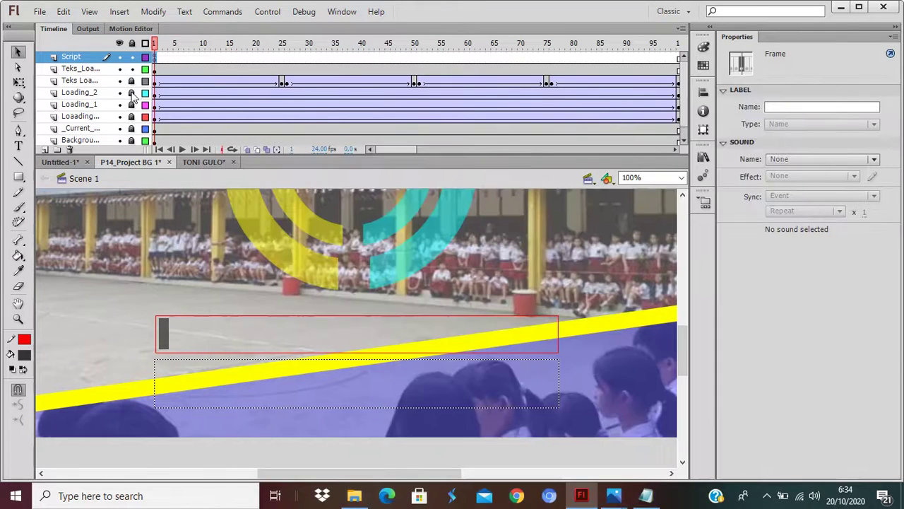
Add a new layer directly above the _Current_ layer and name it Objek_MovieClip.
{"action": "scroll", "coordinate": [91, 120], "scroll_direction": "down", "scroll_amount": 1}
{"action": "left_click", "coordinate": [89, 118]}
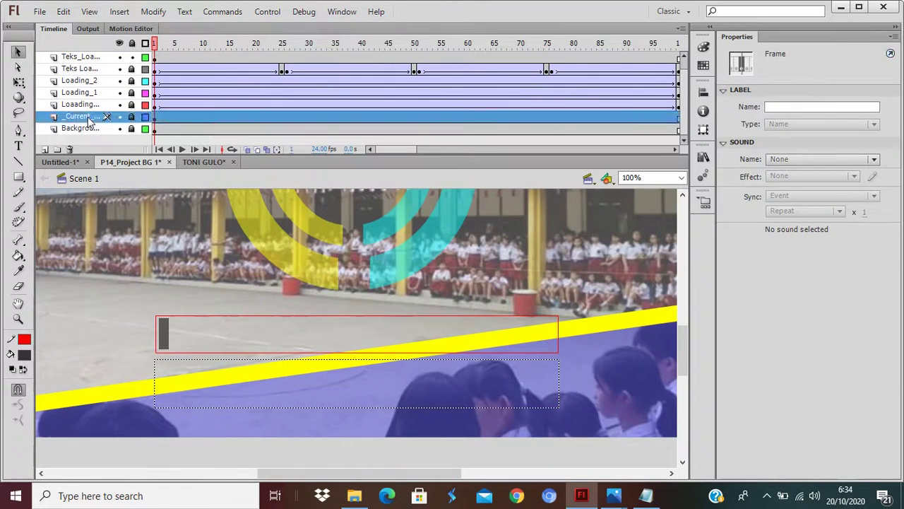
{"action": "key", "text": "ctrl+minus"}
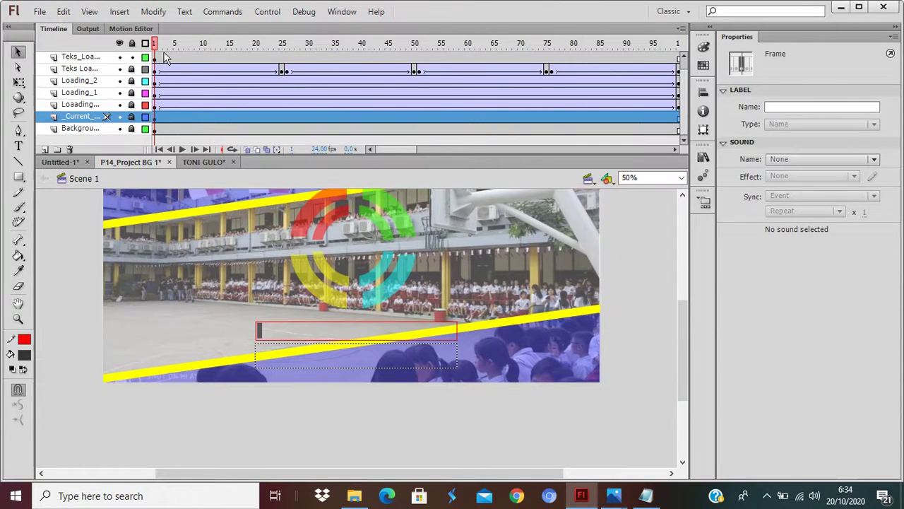
{"action": "scroll", "coordinate": [173, 92], "scroll_direction": "up", "scroll_amount": 1}
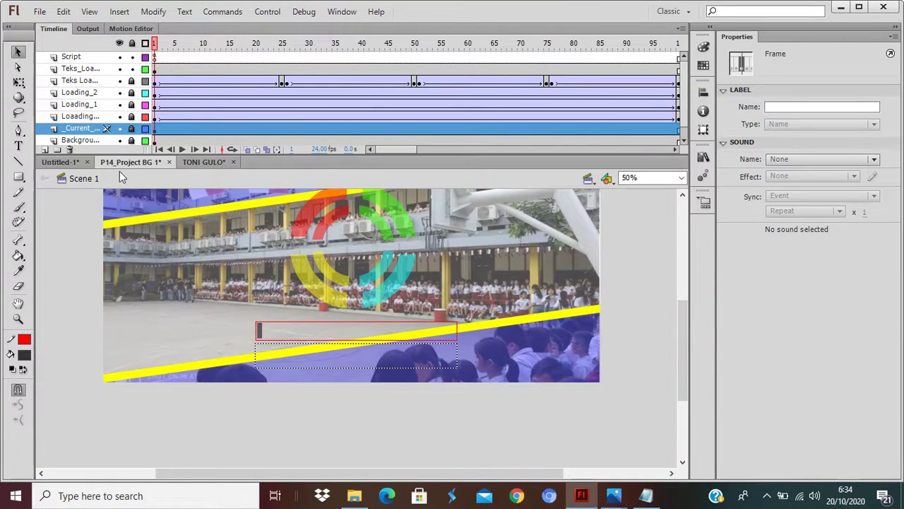
{"action": "left_click", "coordinate": [45, 149]}
{"action": "double_click", "coordinate": [74, 129]}
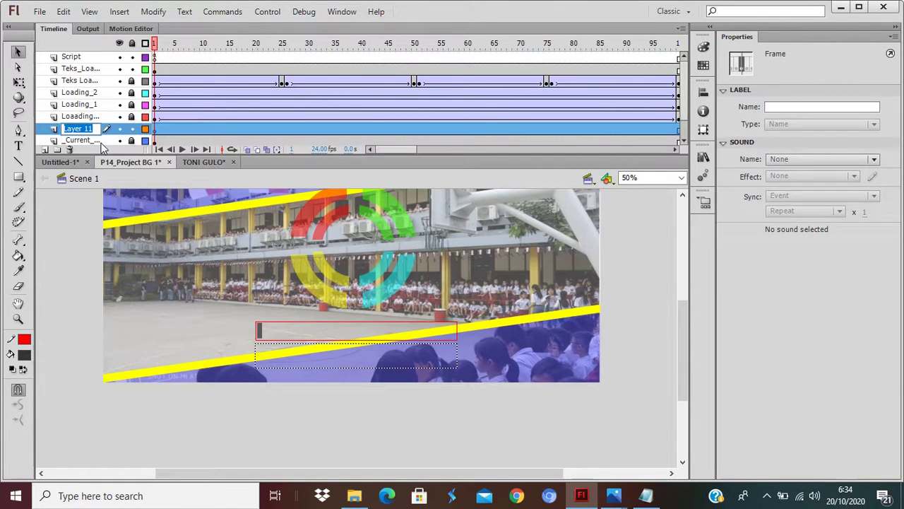
{"action": "type", "text": "Objek"}
{"action": "type", "text": "_Movi"}
{"action": "type", "text": "e"}
{"action": "type", "text": "Clip"}
{"action": "key", "text": "Return"}
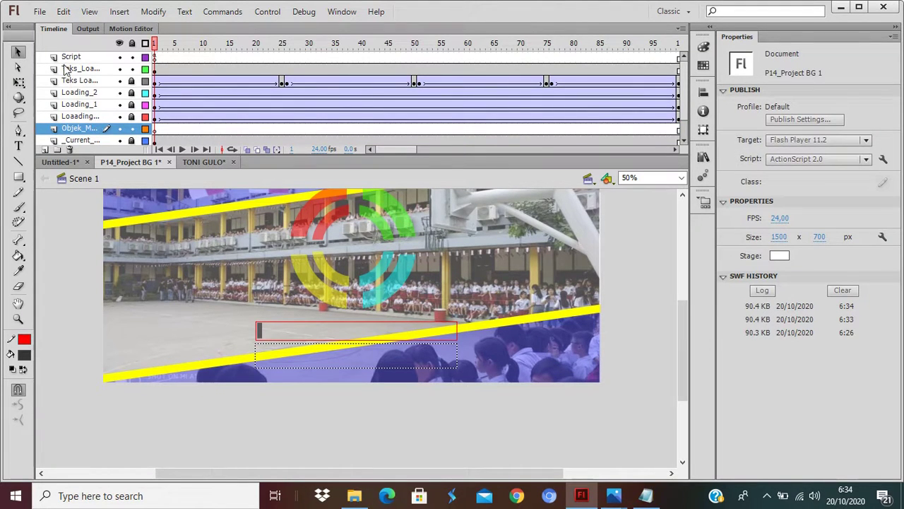
Import the logo image from the PERTEMUAN 14 folder onto the stage in the Objek_MovieClip layer.
{"action": "left_click", "coordinate": [40, 12]}
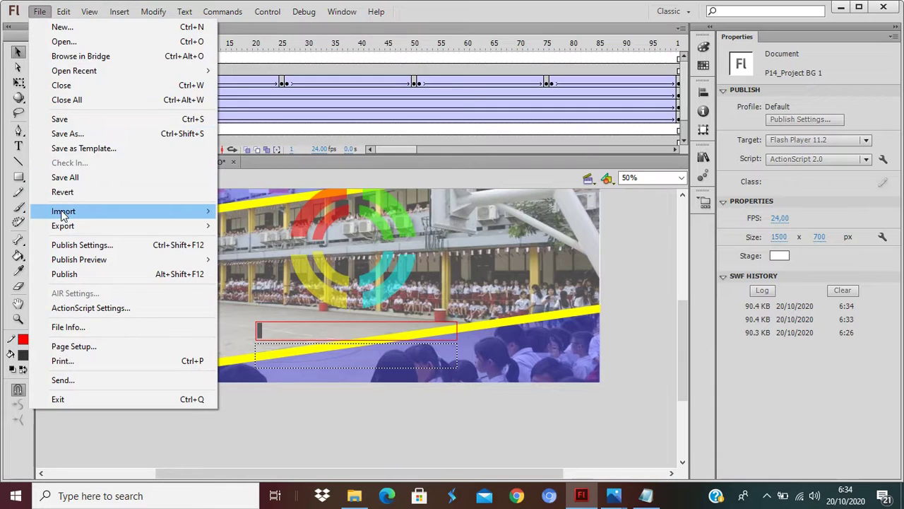
{"action": "mouse_move", "coordinate": [67, 215]}
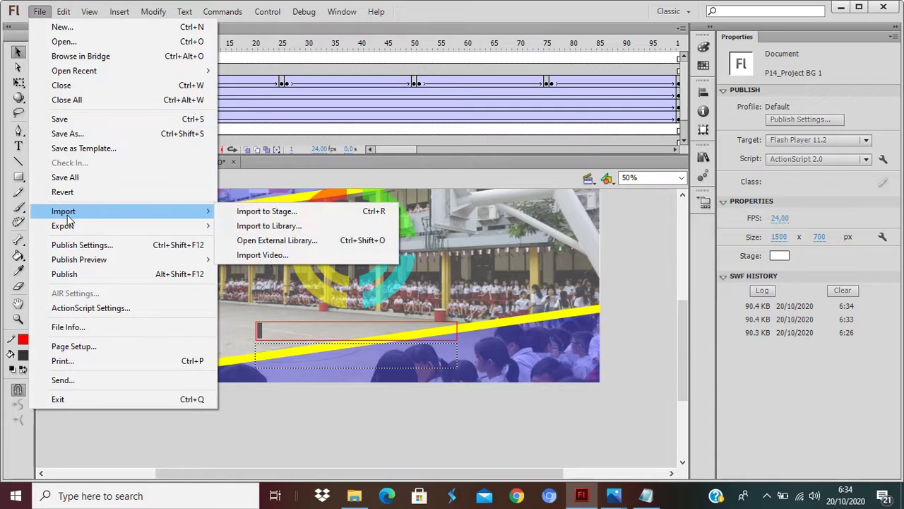
{"action": "left_click", "coordinate": [274, 211]}
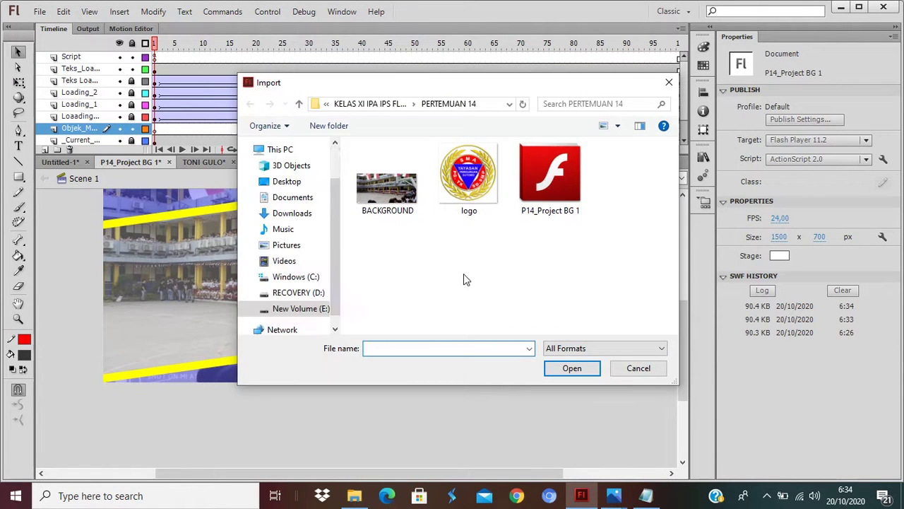
{"action": "left_click", "coordinate": [475, 193]}
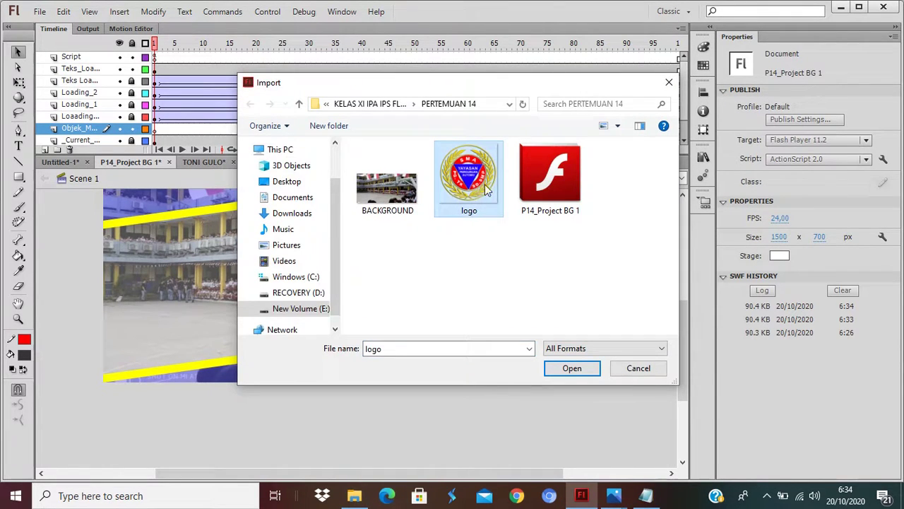
{"action": "left_click", "coordinate": [572, 369]}
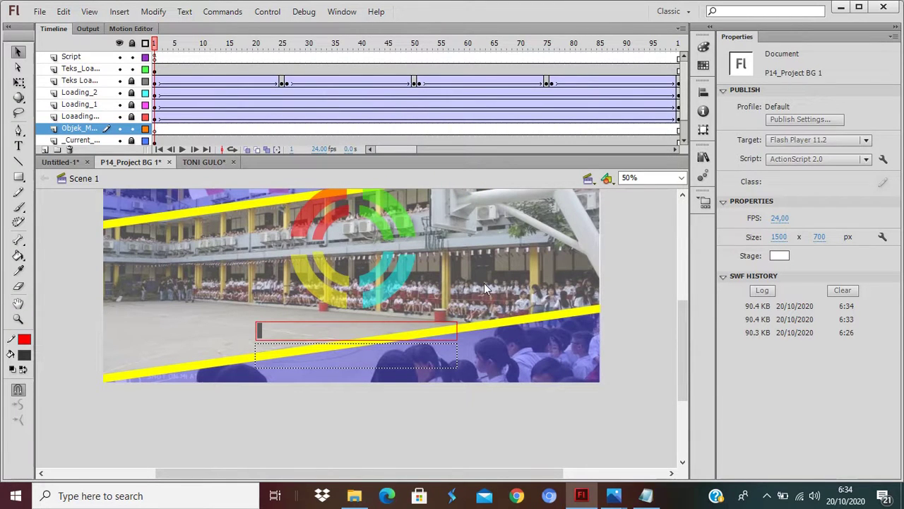
{"action": "scroll", "coordinate": [484, 282], "scroll_direction": "up", "scroll_amount": 5}
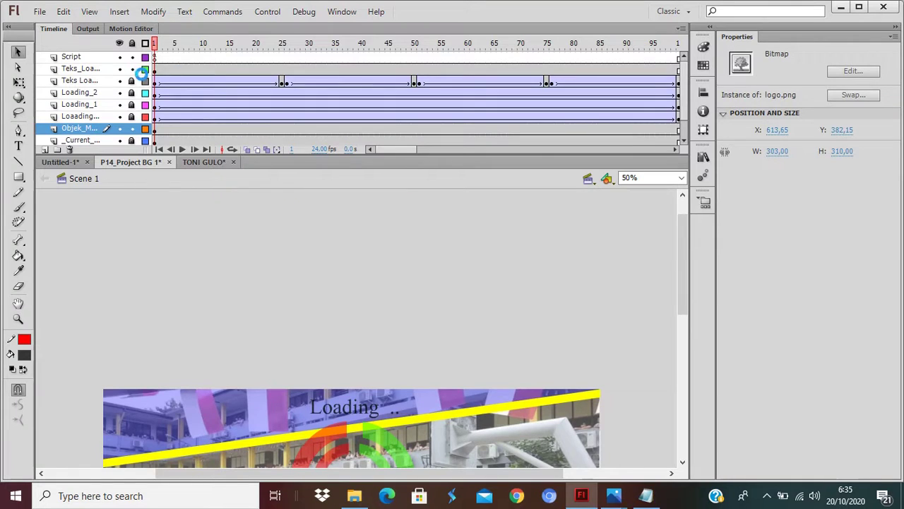
{"action": "scroll", "coordinate": [347, 311], "scroll_direction": "down", "scroll_amount": 3}
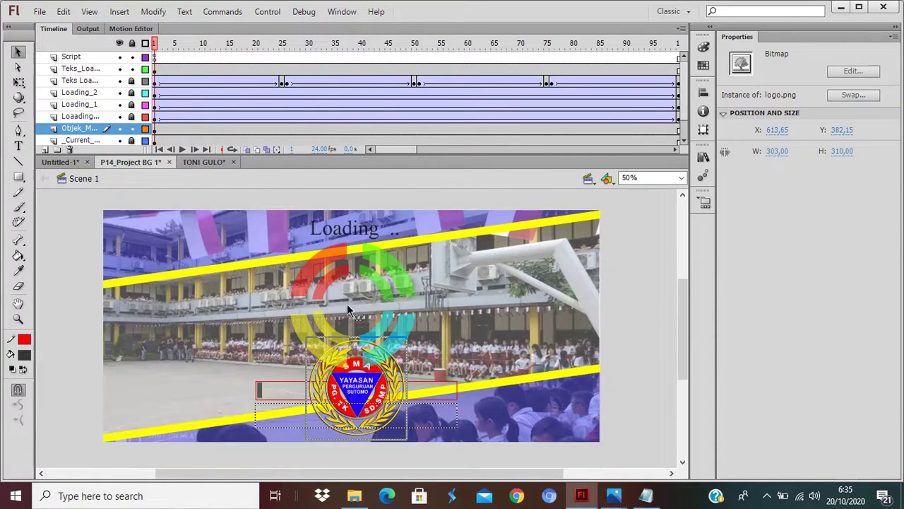
Place the logo in the upper-right part of the stage and scale it proportionally to about 135 × 138 px.
{"action": "left_click_drag", "start_coordinate": [353, 401], "coordinate": [499, 302]}
{"action": "key", "text": "q"}
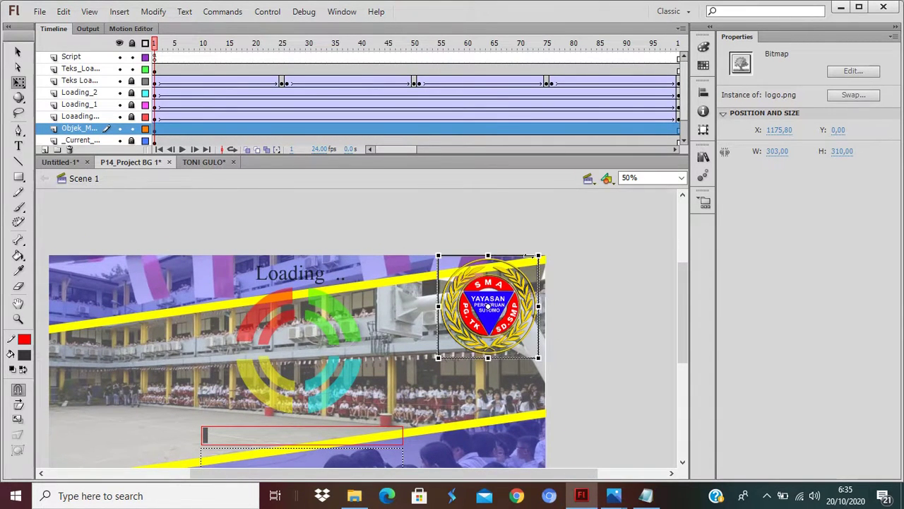
{"action": "left_click_drag", "start_coordinate": [539, 255], "coordinate": [510, 283]}
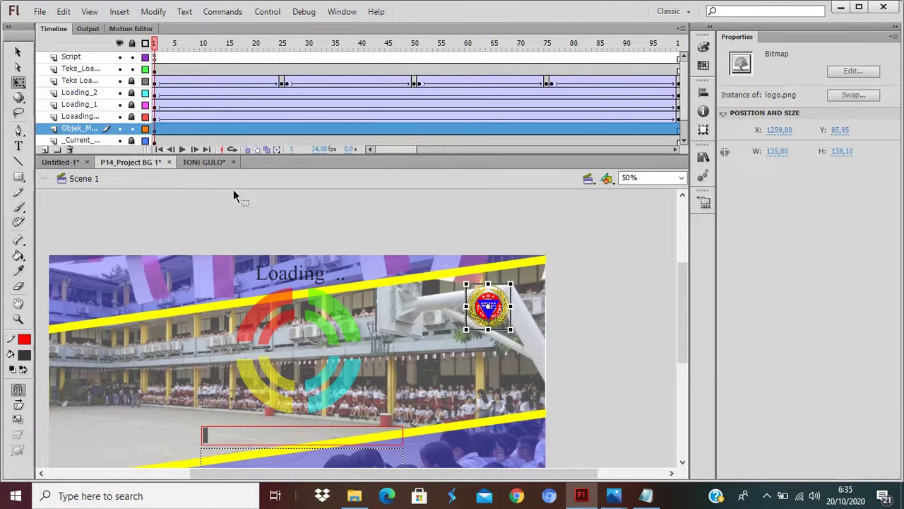
Convert the logo bitmap into a Movie Clip symbol named Logo_So2.
{"action": "left_click", "coordinate": [18, 52]}
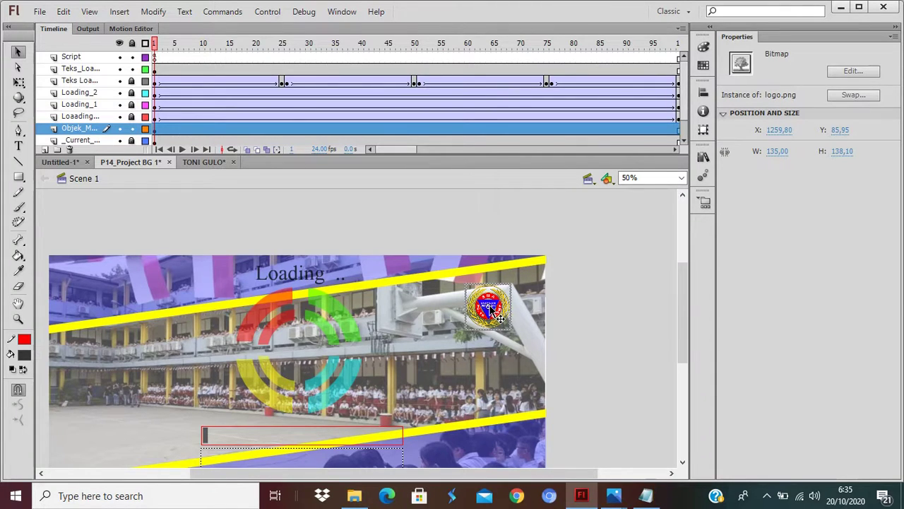
{"action": "key", "text": "F8"}
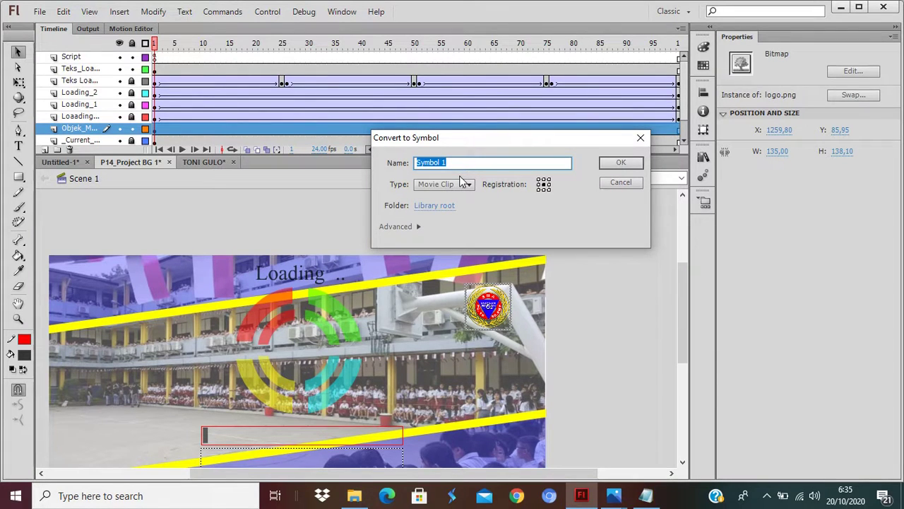
{"action": "type", "text": "Logo_So2"}
{"action": "key", "text": "Return"}
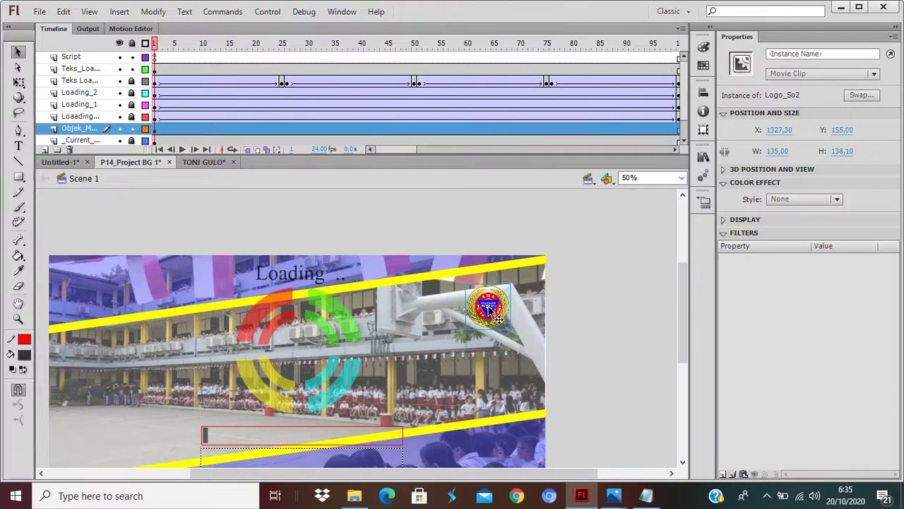
{"action": "left_click", "coordinate": [601, 338]}
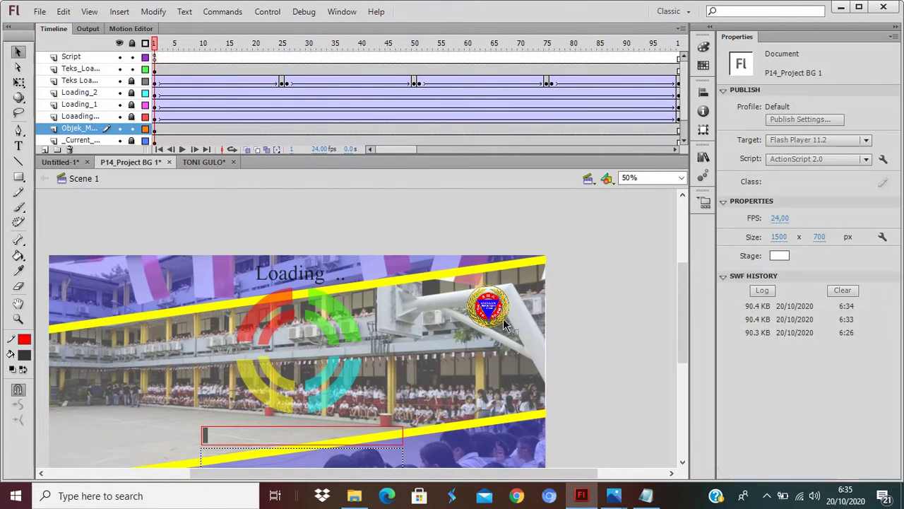
{"action": "left_click", "coordinate": [496, 319]}
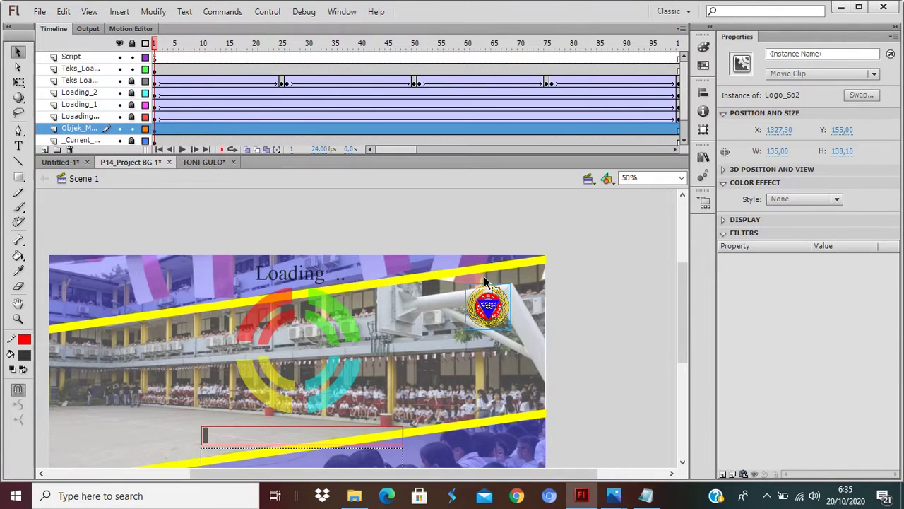
{"action": "left_click", "coordinate": [592, 348]}
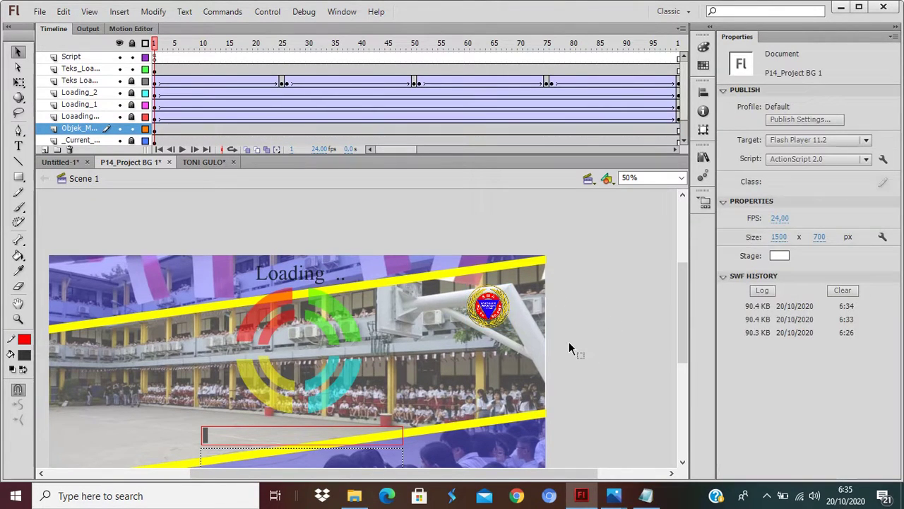
{"action": "left_click", "coordinate": [494, 309]}
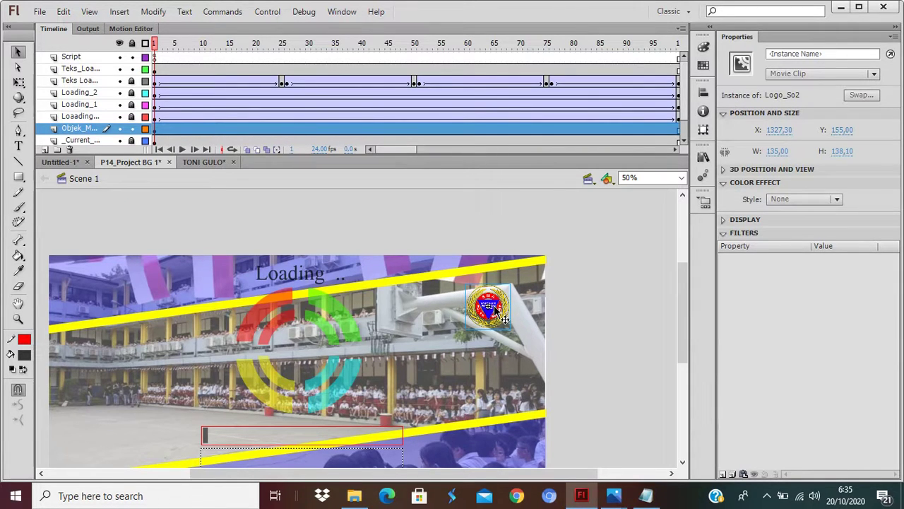
{"action": "key", "text": "F9"}
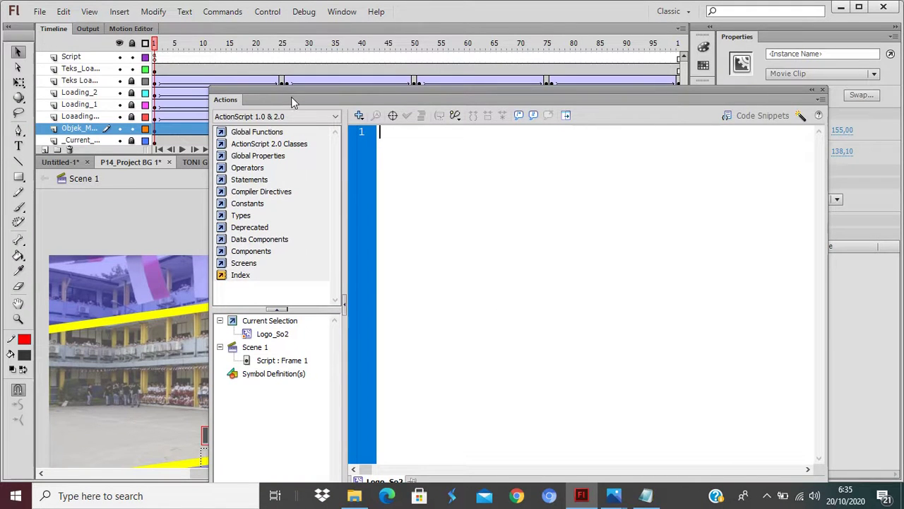
{"action": "left_click_drag", "start_coordinate": [293, 103], "coordinate": [523, 136]}
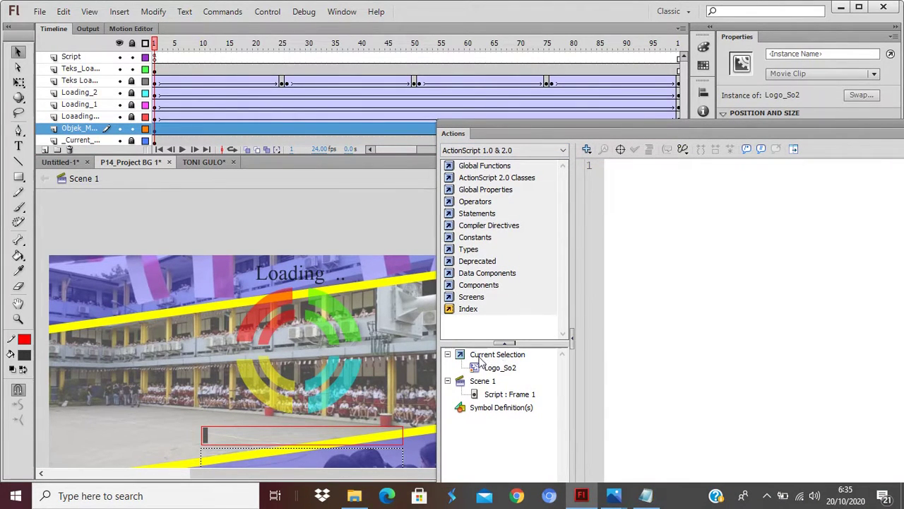
{"action": "left_click", "coordinate": [667, 205]}
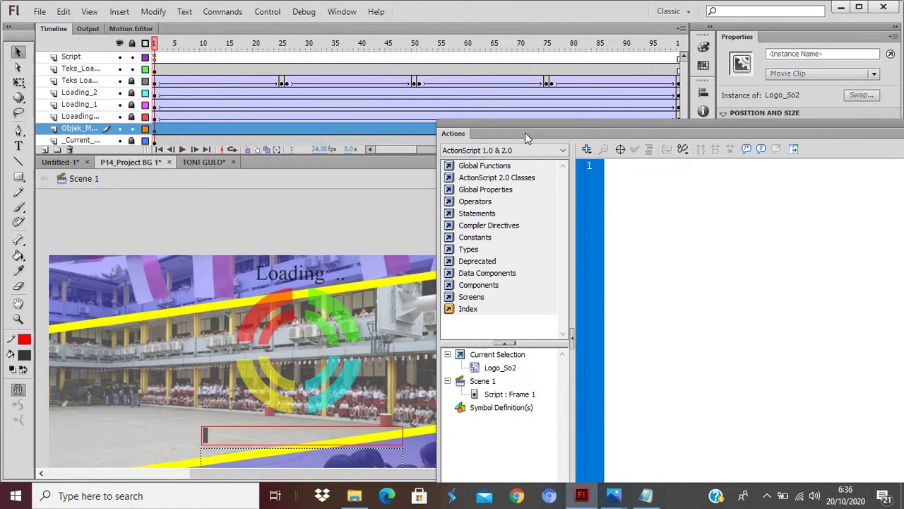
{"action": "left_click_drag", "start_coordinate": [525, 132], "coordinate": [275, 198]}
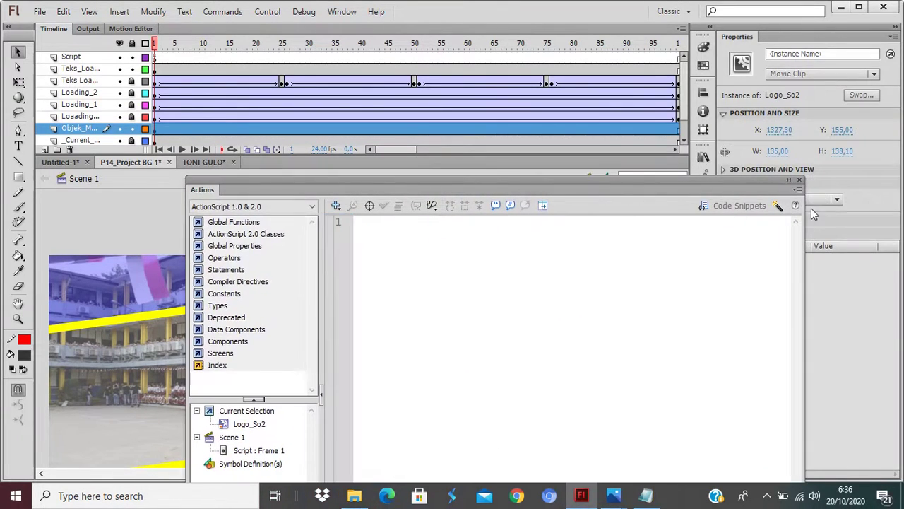
{"action": "left_click", "coordinate": [800, 179]}
Move the logo clip beside the Loading text, about X 961, Y 91, and add an onClipEvent (enterFrame) handler to its actions.
{"action": "left_click_drag", "start_coordinate": [488, 305], "coordinate": [367, 285]}
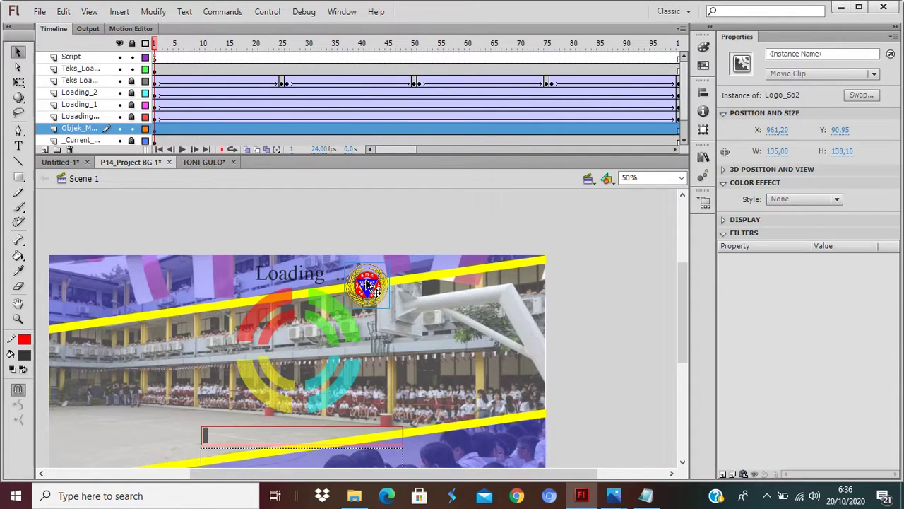
{"action": "key", "text": "F9"}
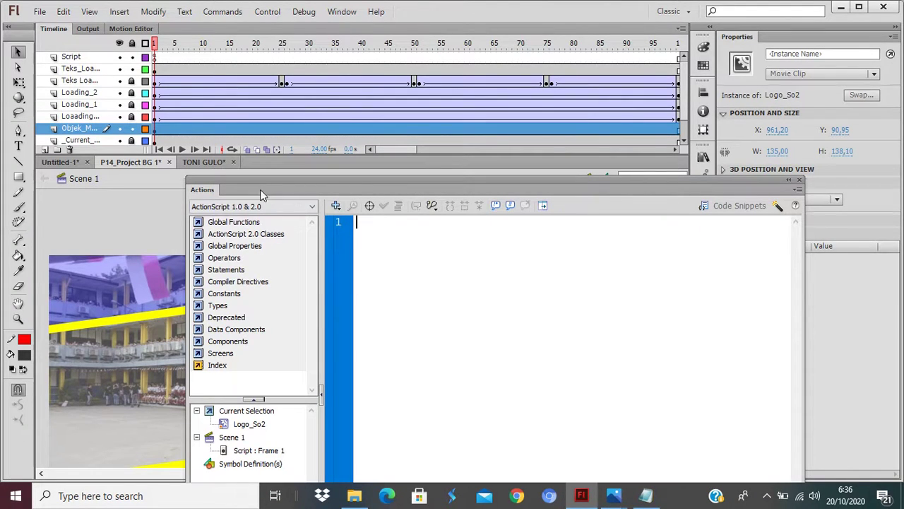
{"action": "left_click_drag", "start_coordinate": [260, 189], "coordinate": [432, 173]}
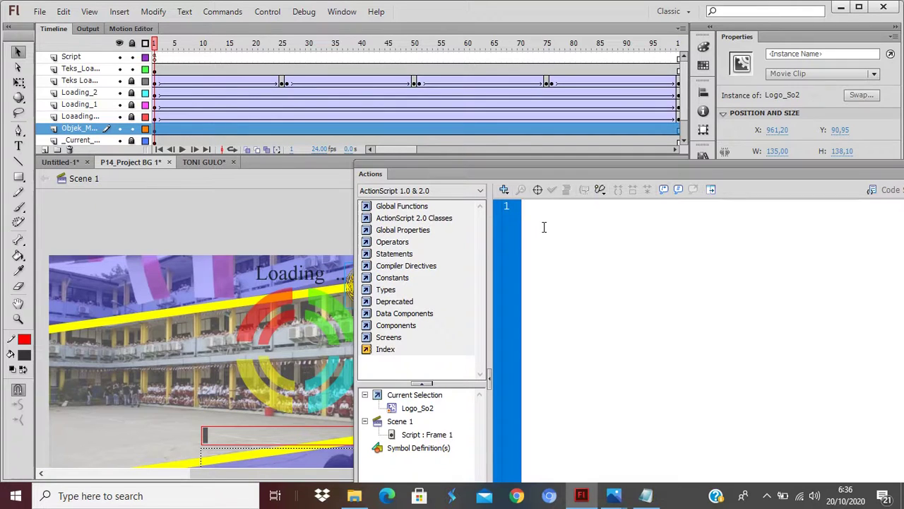
{"action": "left_click", "coordinate": [506, 191]}
{"action": "mouse_move", "coordinate": [537, 206]}
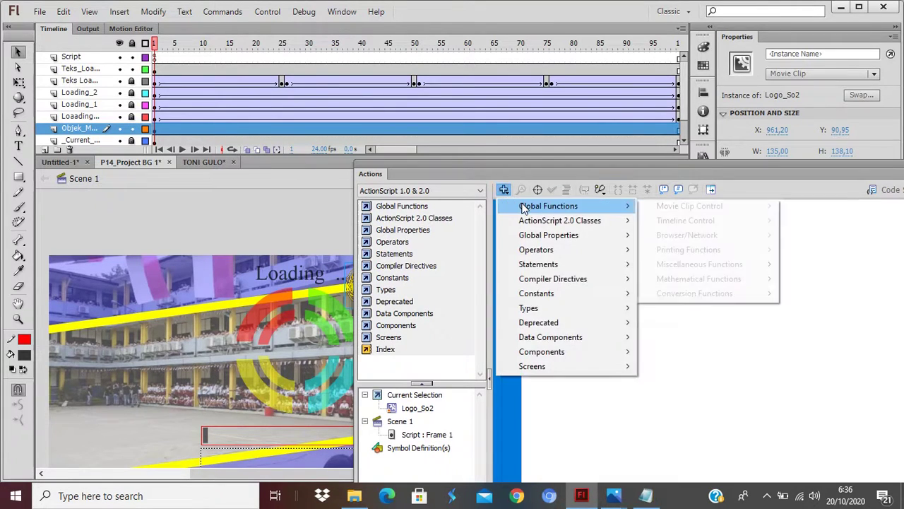
{"action": "mouse_move", "coordinate": [714, 206]}
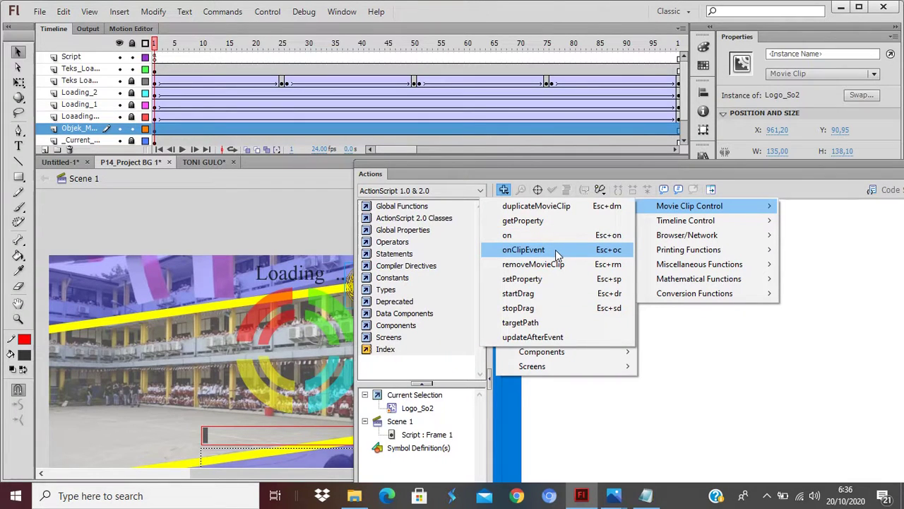
{"action": "left_click", "coordinate": [555, 249]}
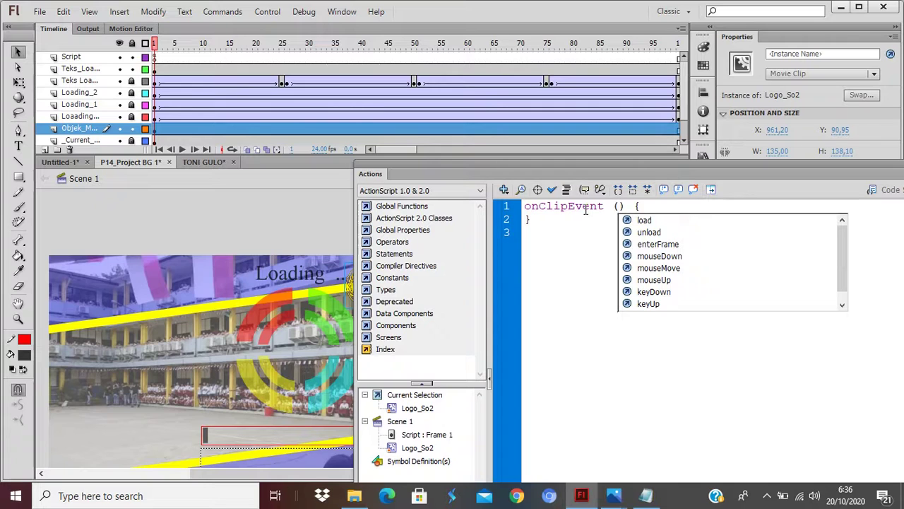
{"action": "double_click", "coordinate": [641, 246]}
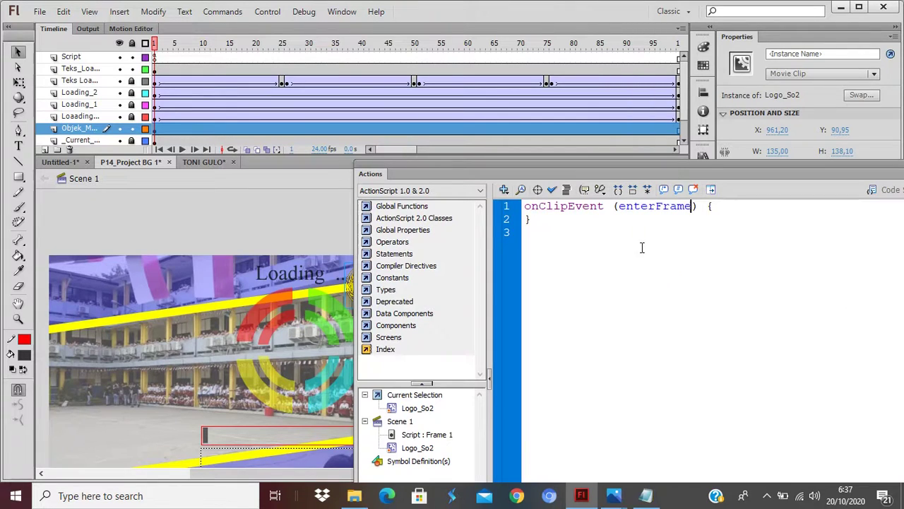
{"action": "left_click", "coordinate": [728, 206]}
Add the statement _x = _x + 10; inside the logo clip's onClipEvent (enterFrame) handler.
{"action": "left_click_drag", "start_coordinate": [672, 173], "coordinate": [612, 117]}
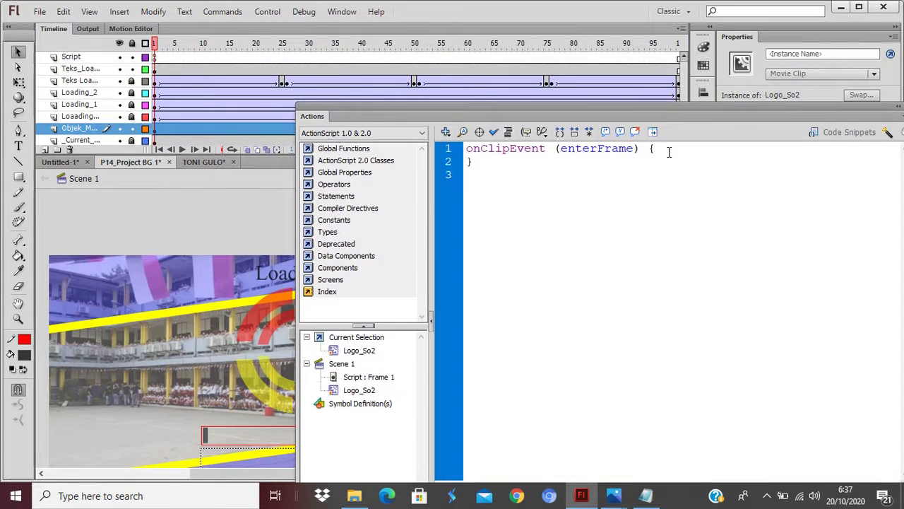
{"action": "key", "text": "Return"}
{"action": "type", "text": "_x"}
{"action": "left_click_drag", "start_coordinate": [615, 114], "coordinate": [594, 348]}
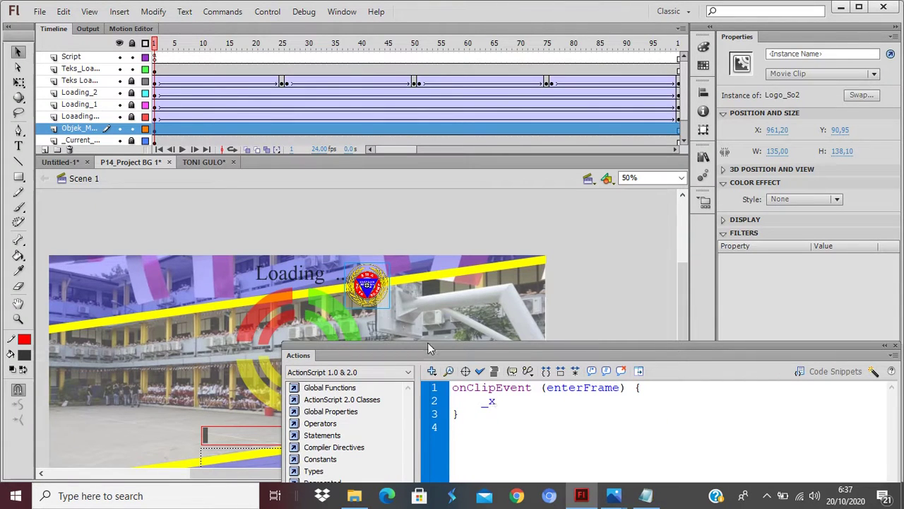
{"action": "left_click_drag", "start_coordinate": [432, 348], "coordinate": [460, 180]}
{"action": "left_click", "coordinate": [555, 226]}
{"action": "type", "text": "= "}
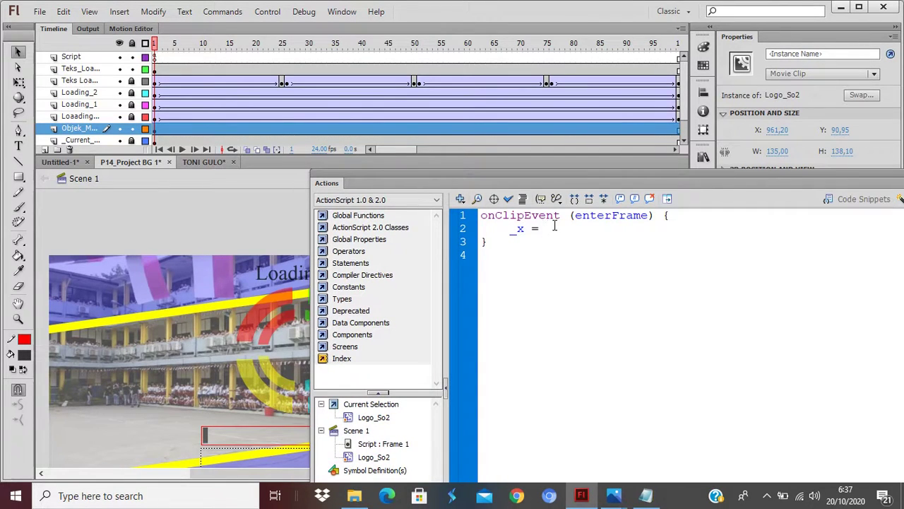
{"action": "type", "text": "_x + 10;"}
{"action": "key", "text": "Return"}
Test the movie to watch the logo's motion, close the script editor covering the preview, and return to the document.
{"action": "key", "text": "ctrl+Return"}
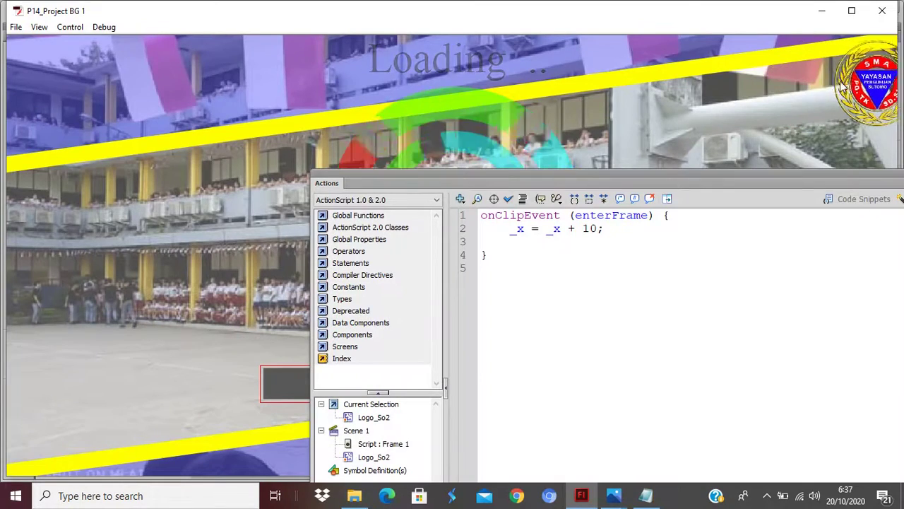
{"action": "left_click_drag", "start_coordinate": [763, 188], "coordinate": [558, 183]}
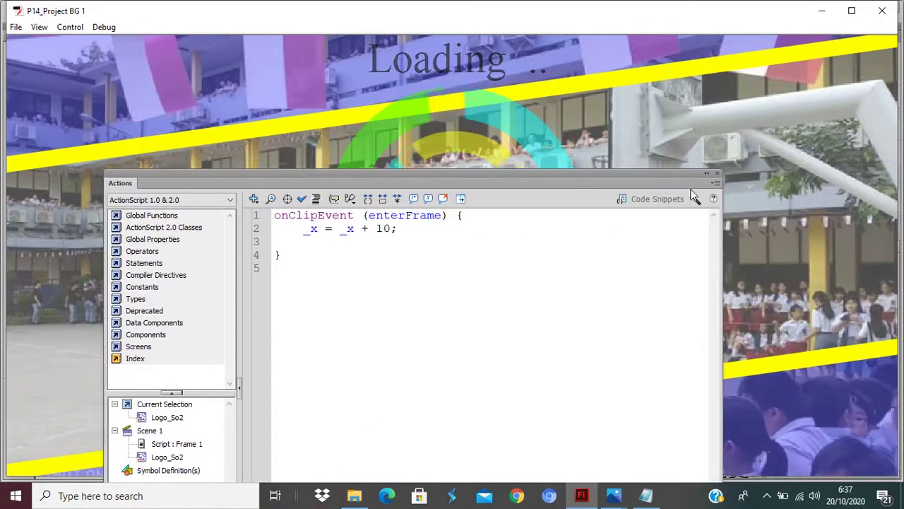
{"action": "left_click", "coordinate": [716, 173]}
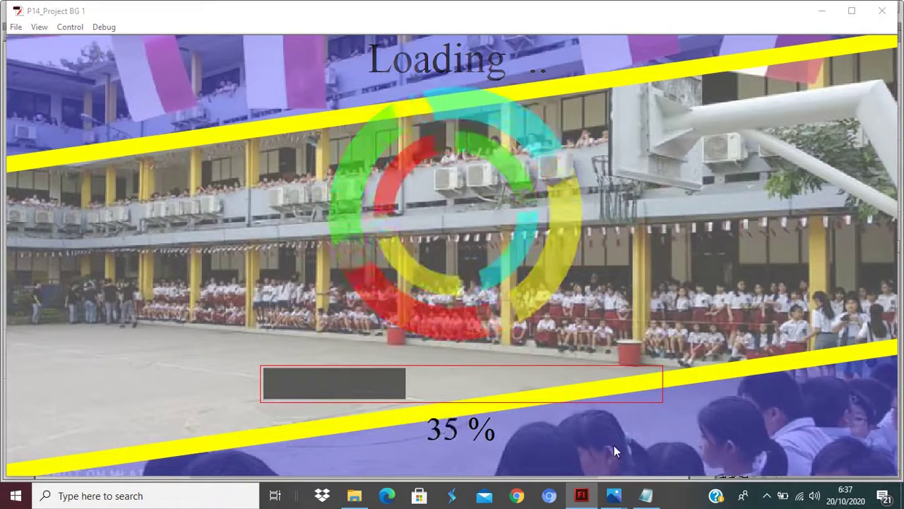
{"action": "mouse_move", "coordinate": [646, 497]}
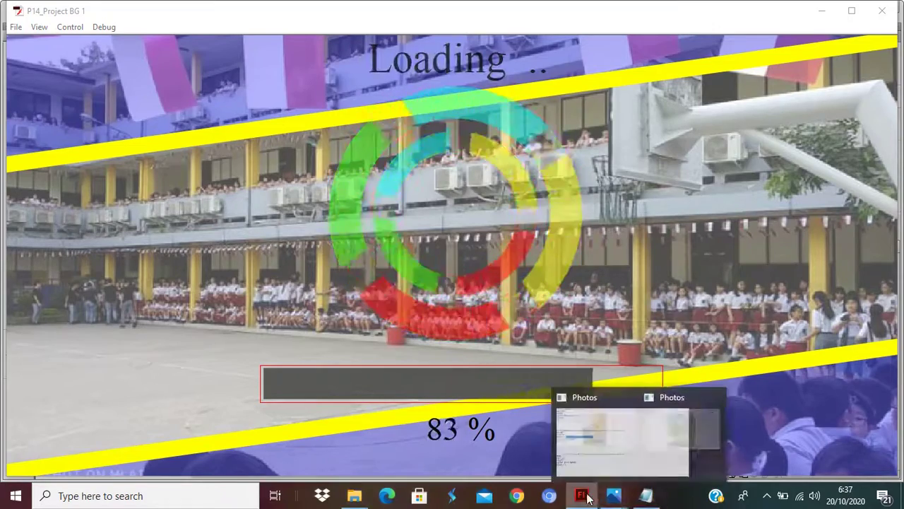
{"action": "left_click", "coordinate": [581, 496]}
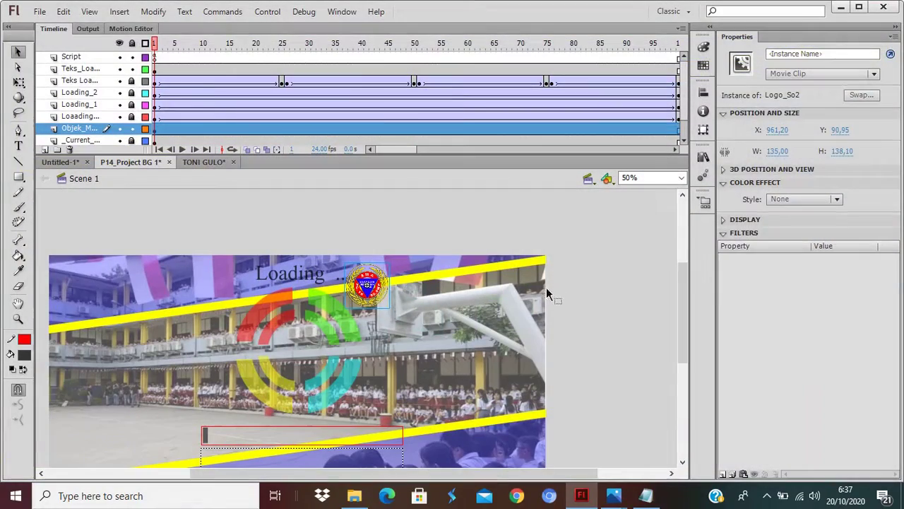
{"action": "left_click", "coordinate": [545, 293]}
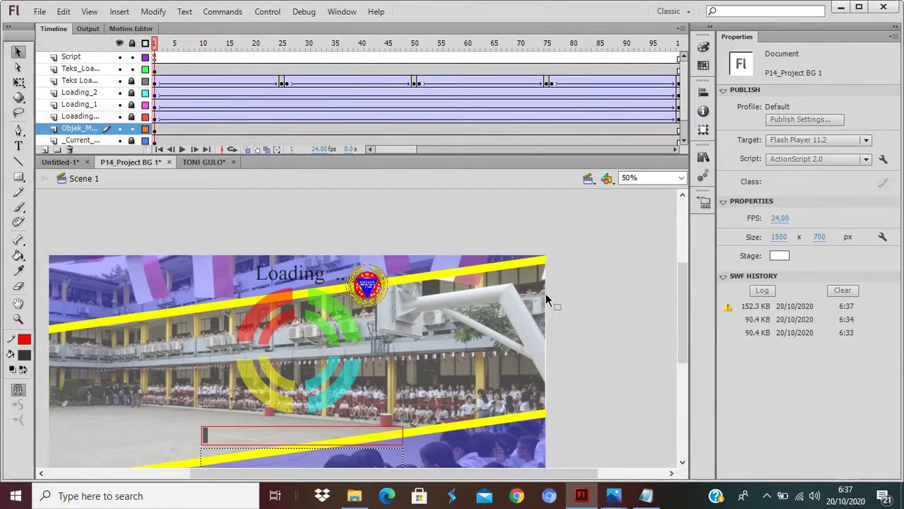
{"action": "key", "text": "F9"}
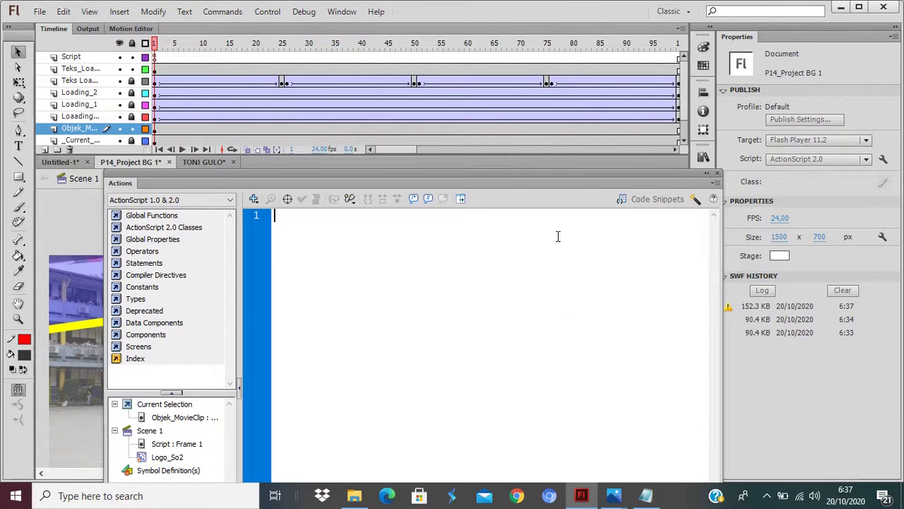
{"action": "left_click", "coordinate": [717, 173]}
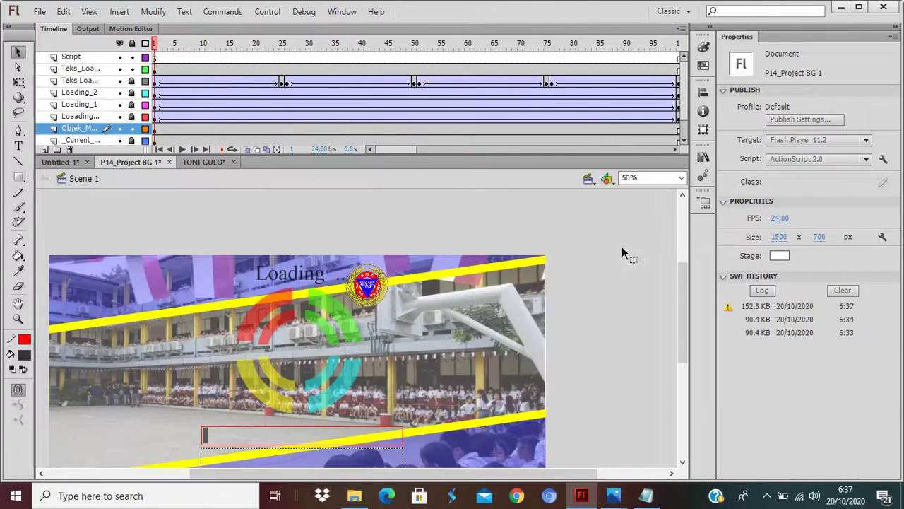
{"action": "left_click", "coordinate": [370, 294]}
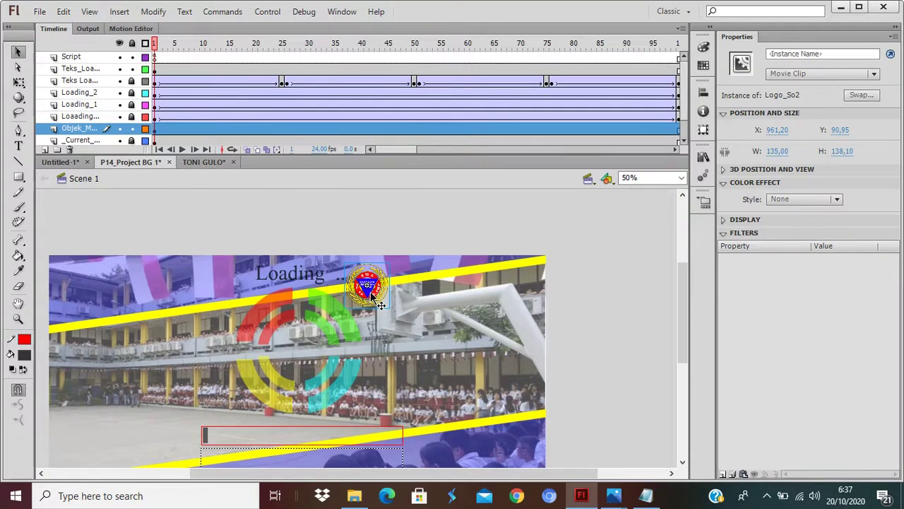
{"action": "key", "text": "ctrl+F9"}
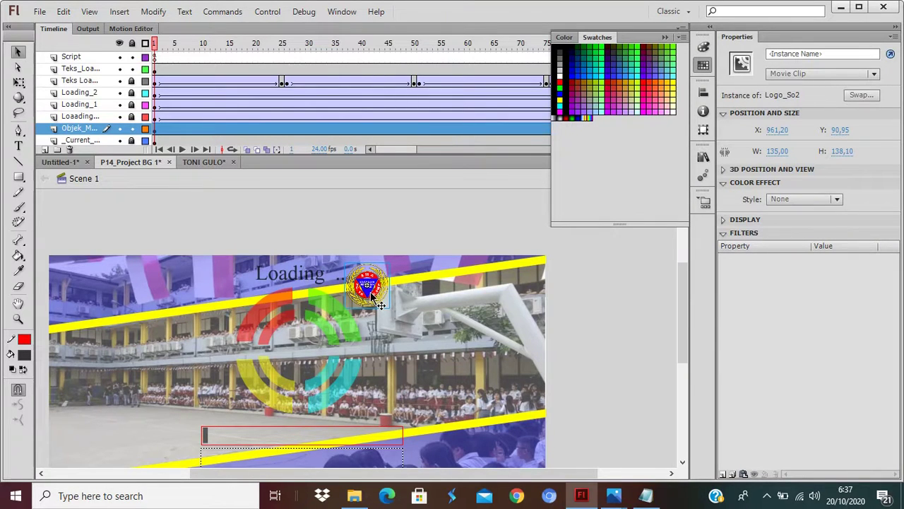
{"action": "left_click", "coordinate": [561, 325]}
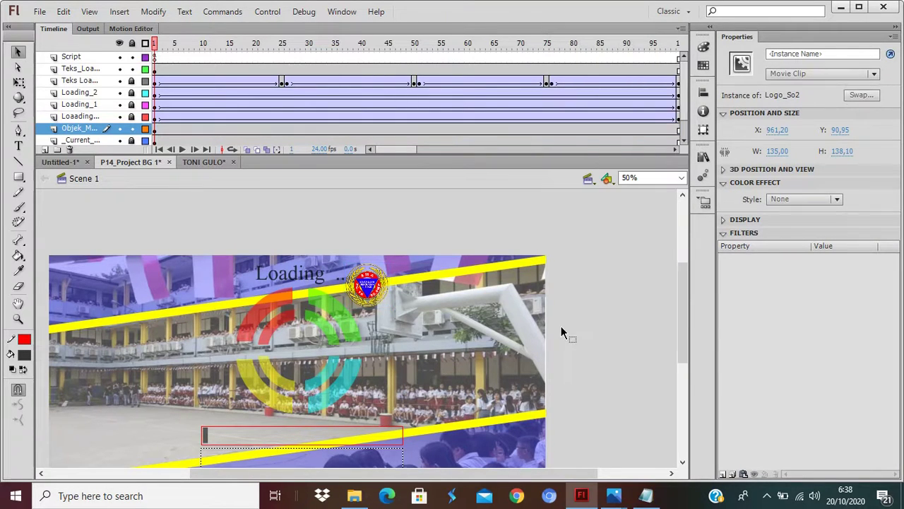
Change the logo clip's _x assignment to random(1500) in its enterFrame script, test the movie and close the preview.
{"action": "left_click", "coordinate": [376, 308]}
{"action": "key", "text": "F9"}
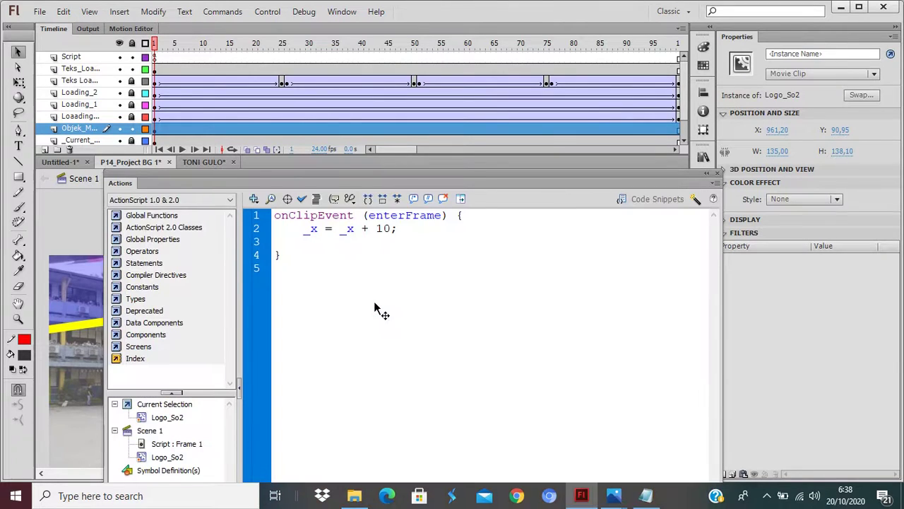
{"action": "left_click_drag", "start_coordinate": [340, 229], "coordinate": [393, 229]}
{"action": "type", "text": "random("}
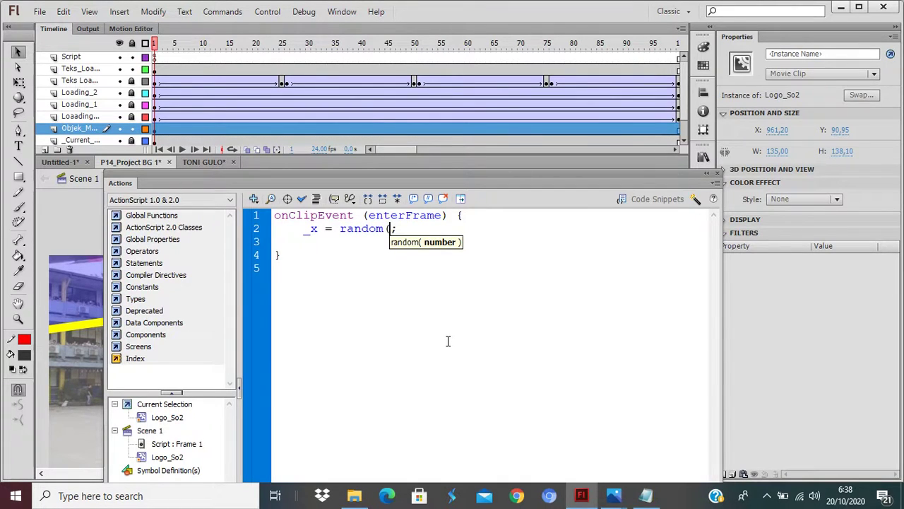
{"action": "type", "text": "1500)"}
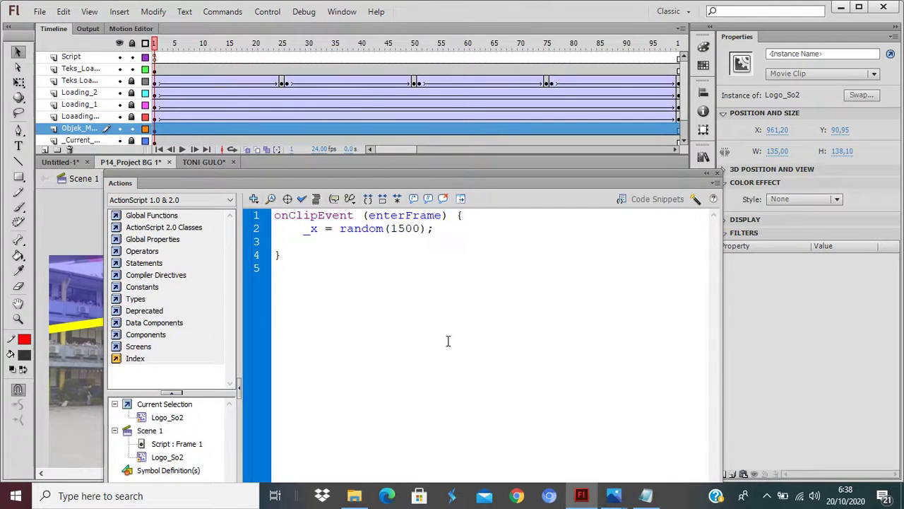
{"action": "key", "text": "ctrl+Return"}
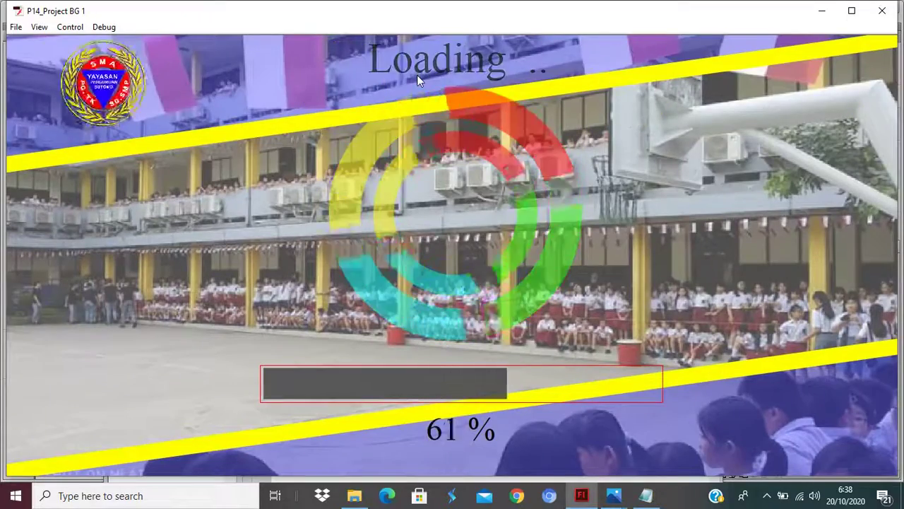
{"action": "left_click", "coordinate": [882, 11]}
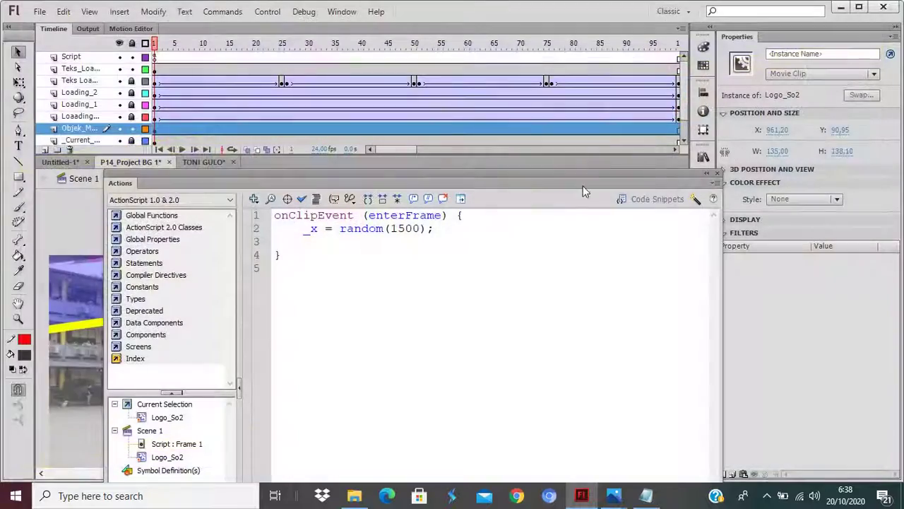
Add the line _y = random(700); below the _x line in the logo's script, test the movie and close the preview.
{"action": "left_click", "coordinate": [454, 228]}
{"action": "key", "text": "Return"}
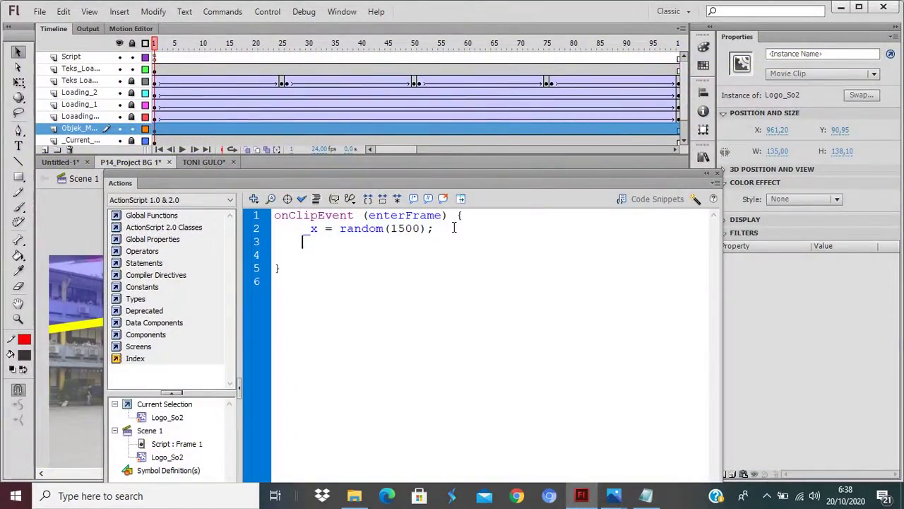
{"action": "type", "text": "_y = random("}
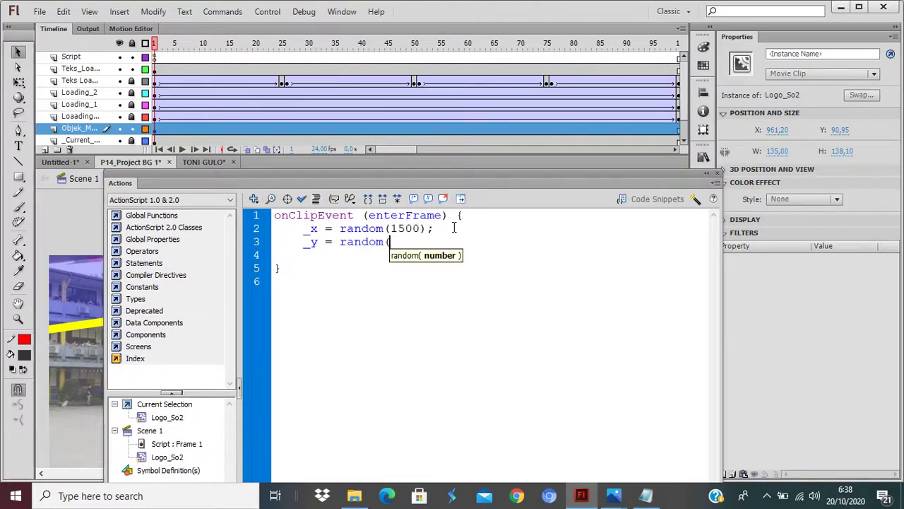
{"action": "type", "text": "700);"}
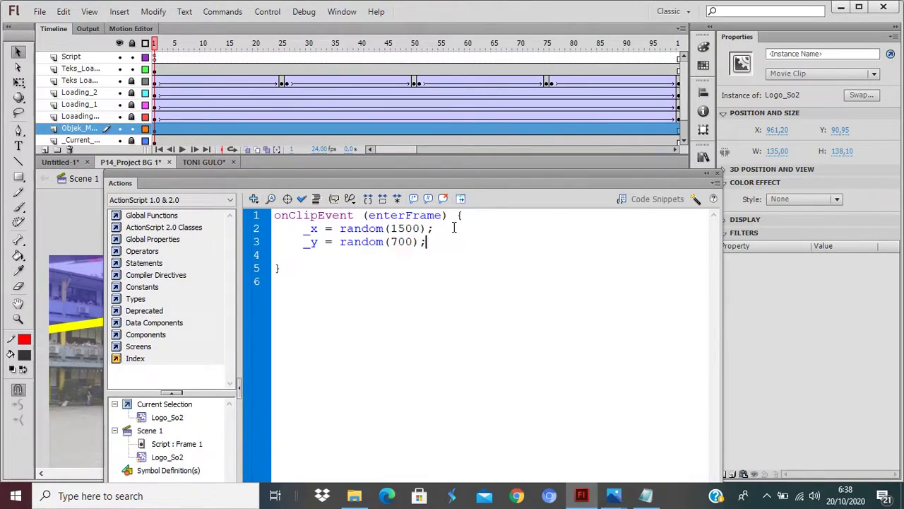
{"action": "key", "text": "ctrl+Return"}
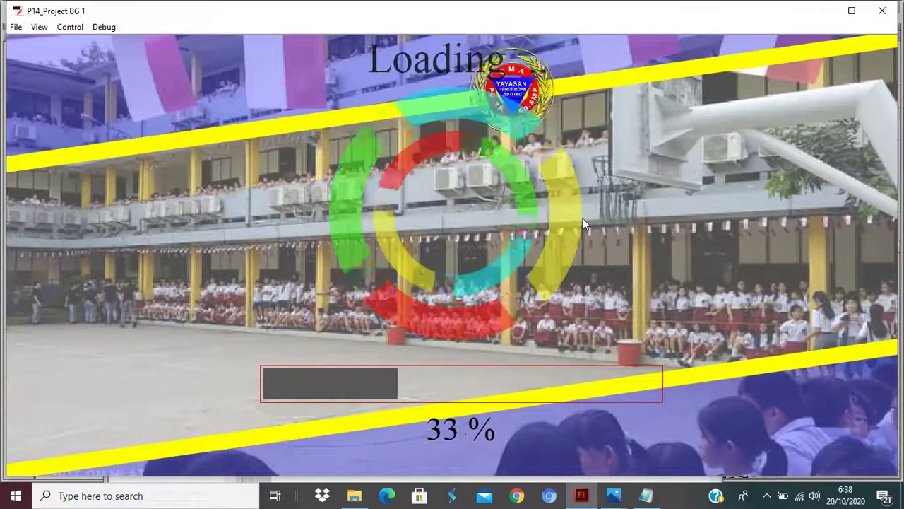
{"action": "left_click", "coordinate": [880, 9]}
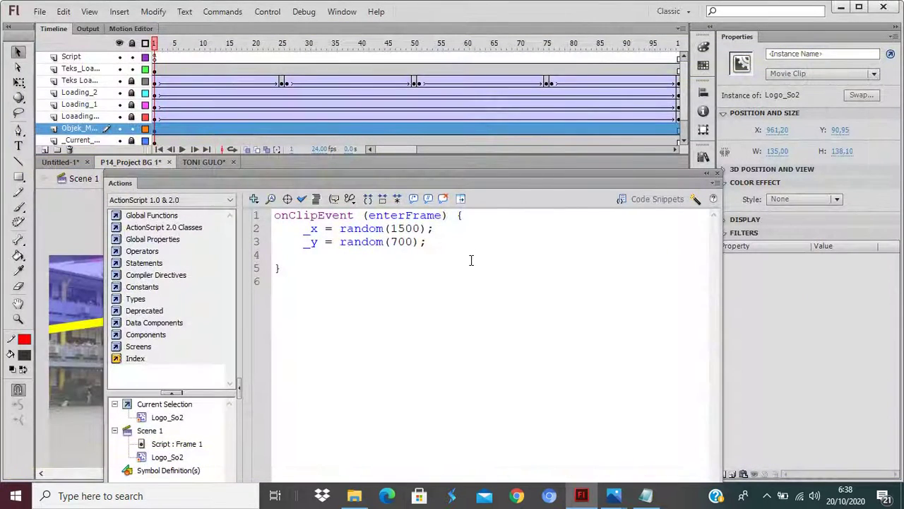
Add the line _alpha = random(75); below the _y line, test the movie, and close the preview and the script editor.
{"action": "left_click", "coordinate": [437, 247]}
{"action": "key", "text": "Return"}
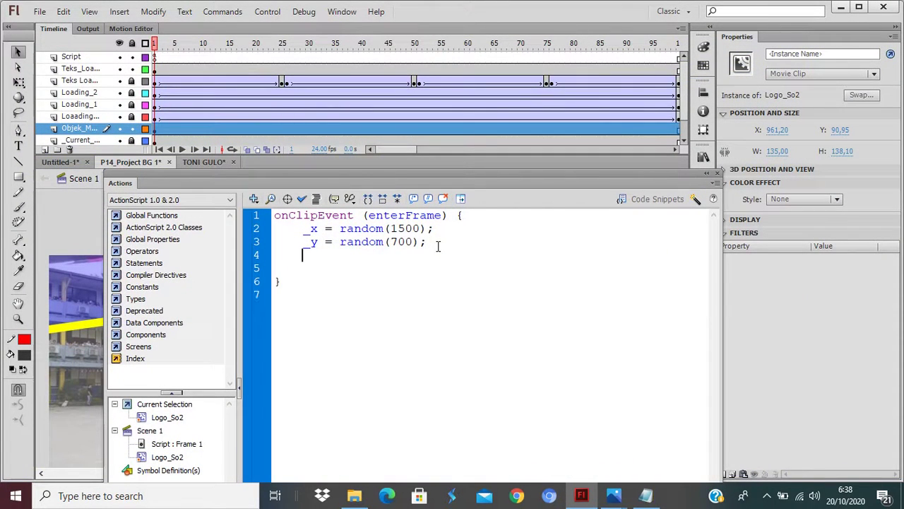
{"action": "type", "text": "_alpha = random("}
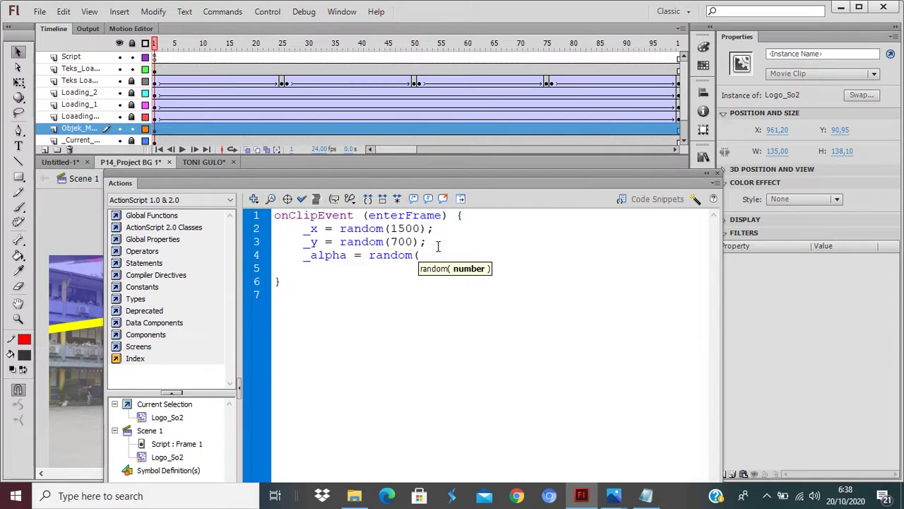
{"action": "type", "text": "75)"}
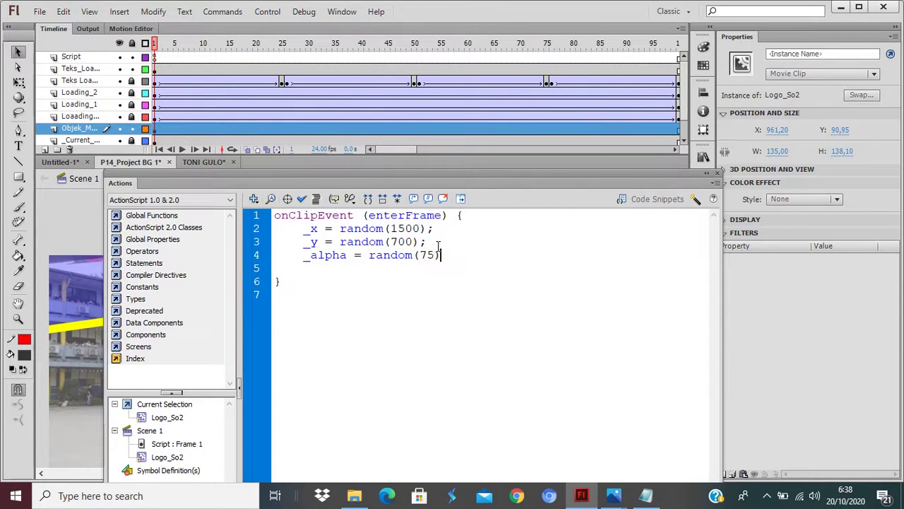
{"action": "type", "text": ";"}
{"action": "key", "text": "Return"}
{"action": "key", "text": "ctrl+Return"}
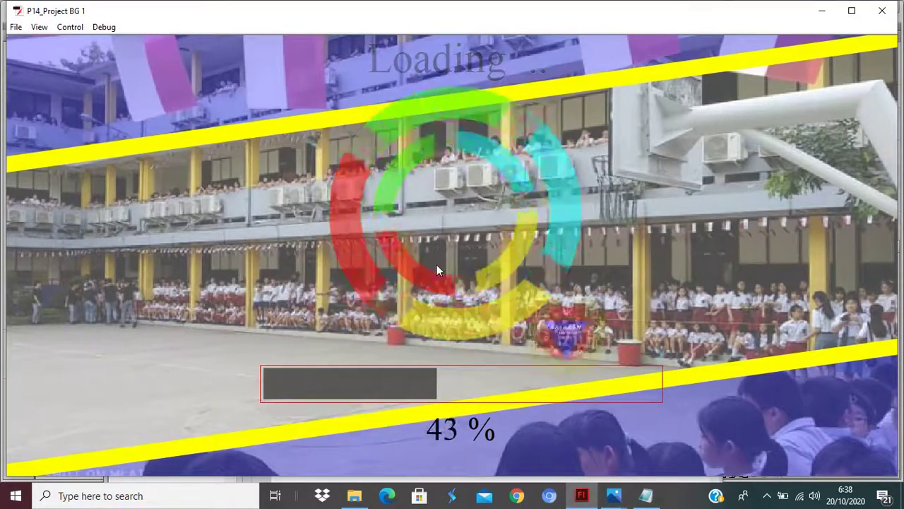
{"action": "left_click", "coordinate": [883, 10]}
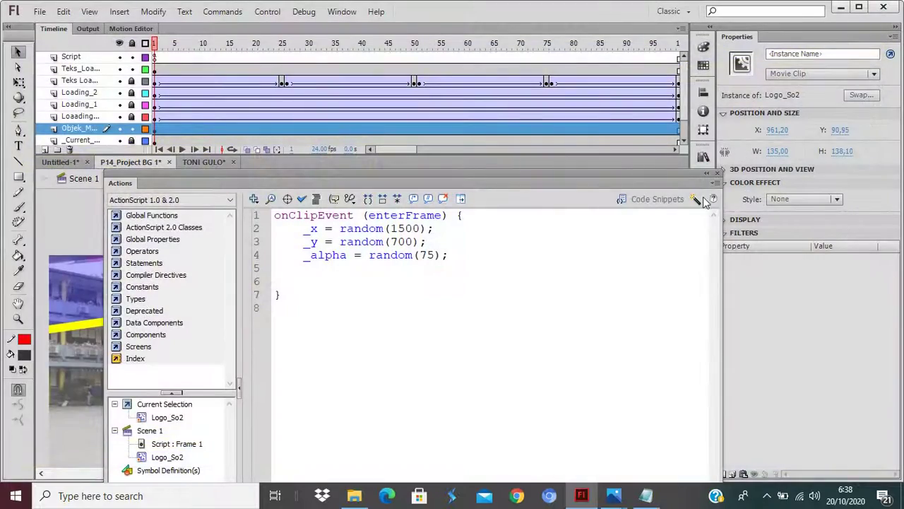
{"action": "left_click", "coordinate": [718, 173]}
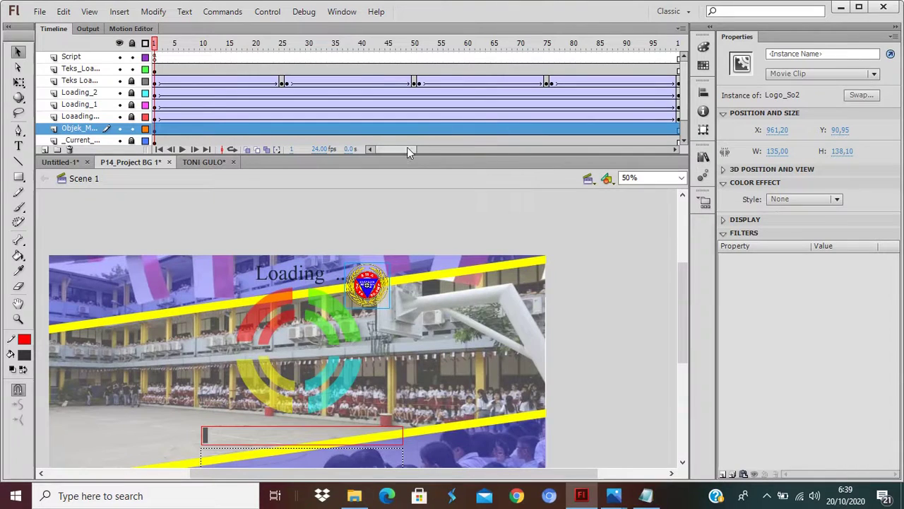
Insert a keyframe at frame 101 on the Background layer.
{"action": "left_click_drag", "start_coordinate": [401, 149], "coordinate": [421, 150]}
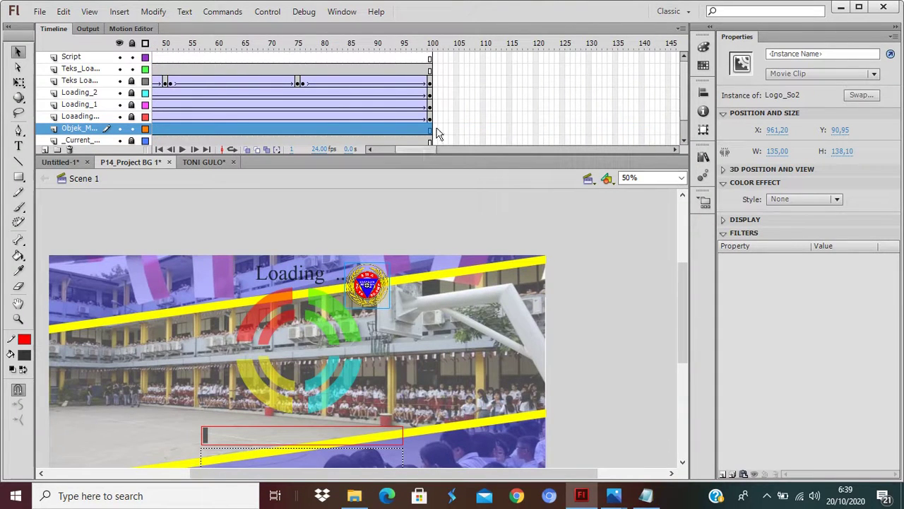
{"action": "left_click", "coordinate": [434, 129]}
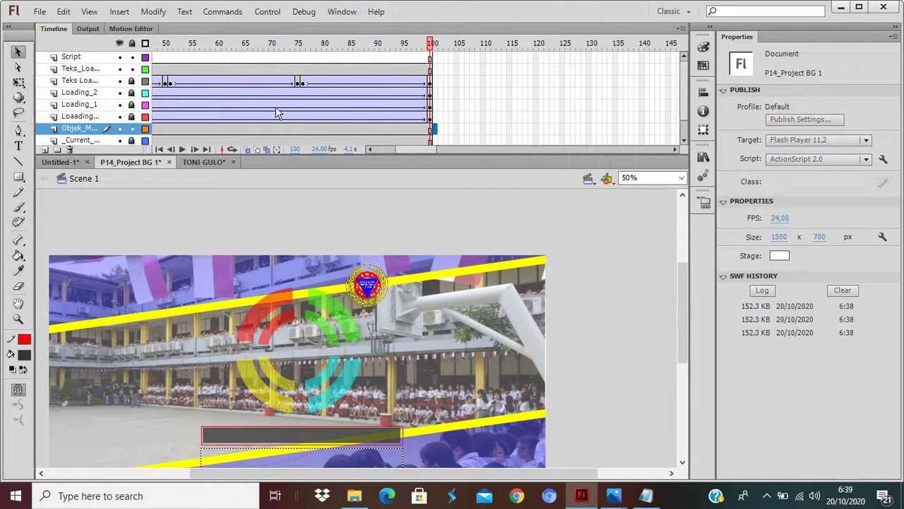
{"action": "scroll", "coordinate": [332, 135], "scroll_direction": "down", "scroll_amount": 2}
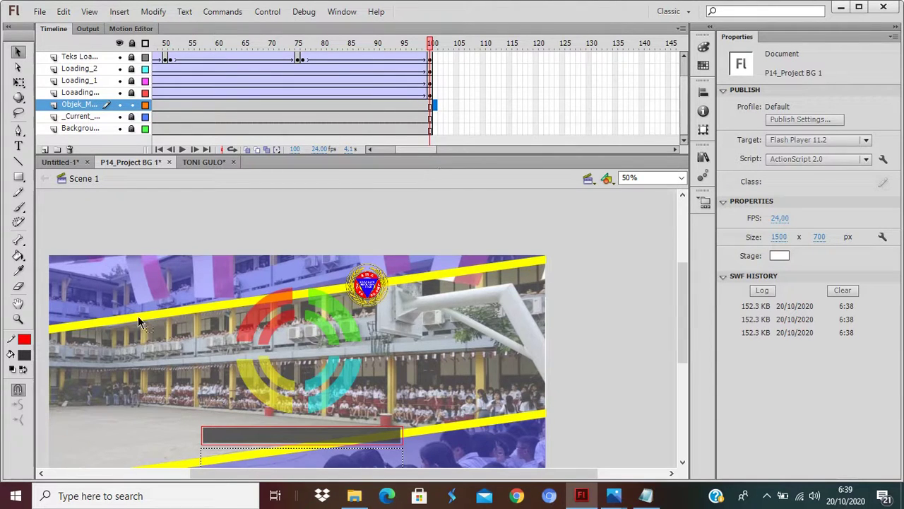
{"action": "left_click", "coordinate": [434, 129]}
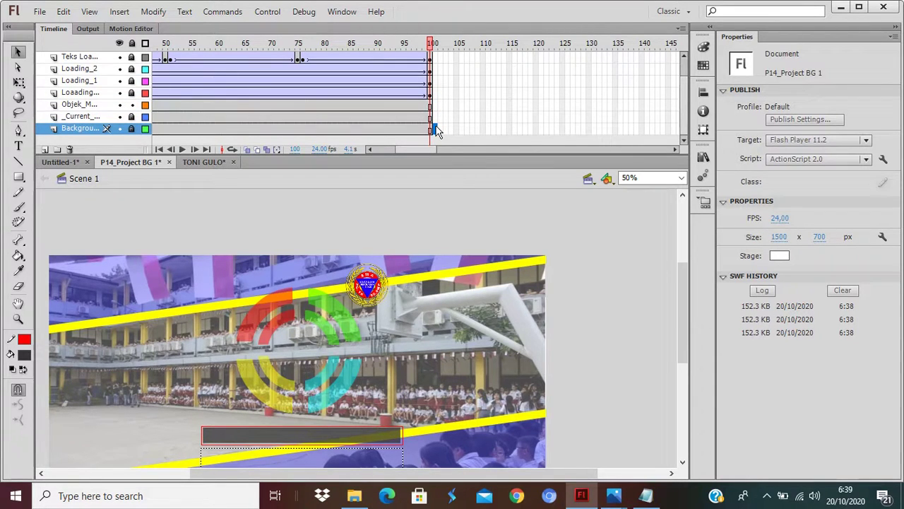
{"action": "right_click", "coordinate": [435, 128]}
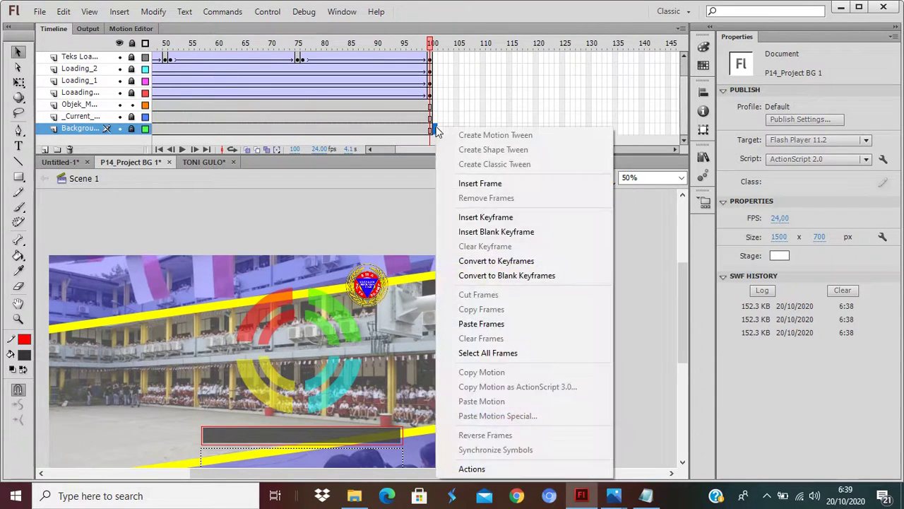
{"action": "left_click", "coordinate": [479, 219]}
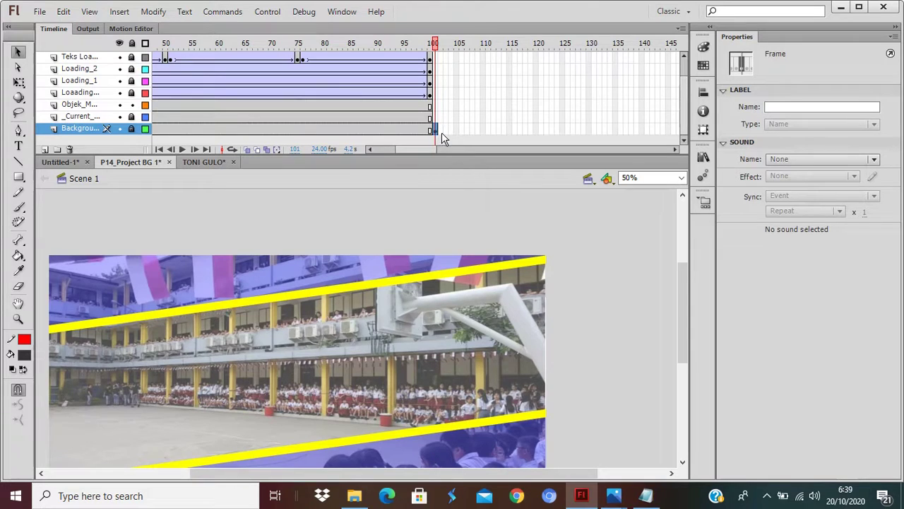
Insert a keyframe at frame 101 on the Script layer.
{"action": "scroll", "coordinate": [446, 135], "scroll_direction": "up", "scroll_amount": 2}
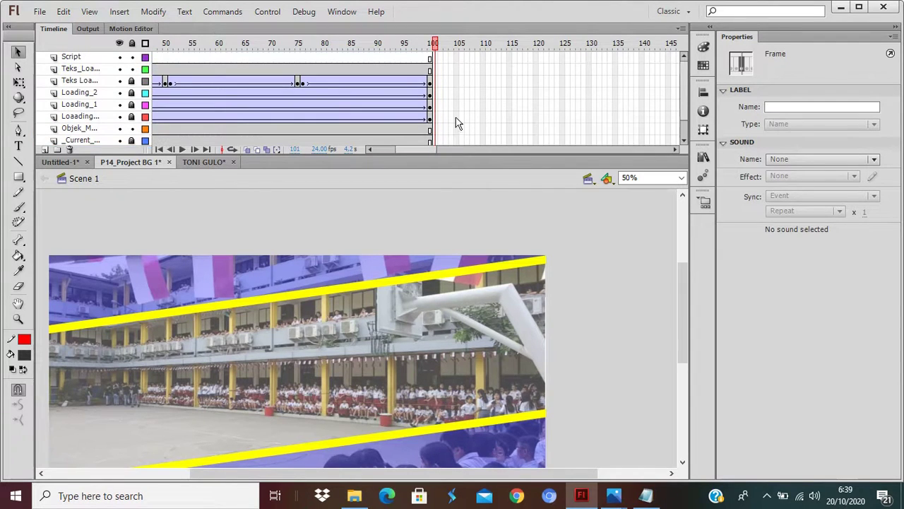
{"action": "left_click", "coordinate": [434, 59]}
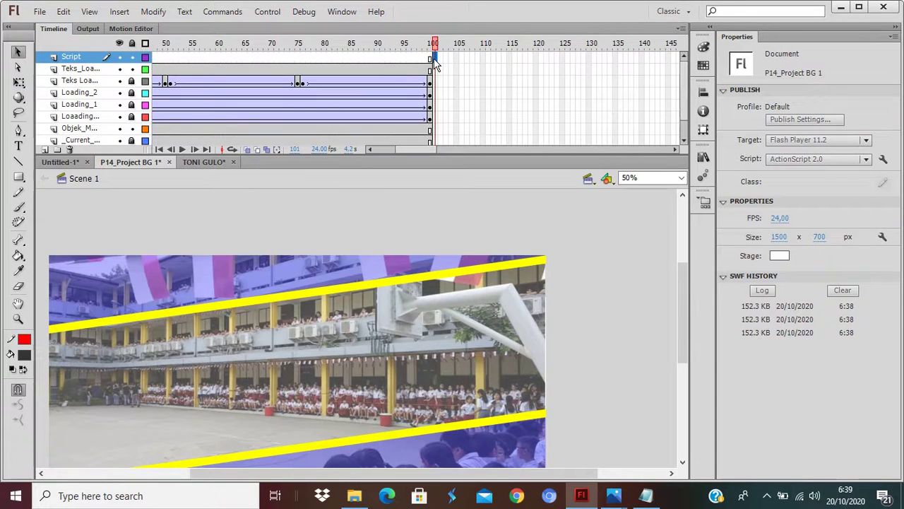
{"action": "right_click", "coordinate": [435, 63]}
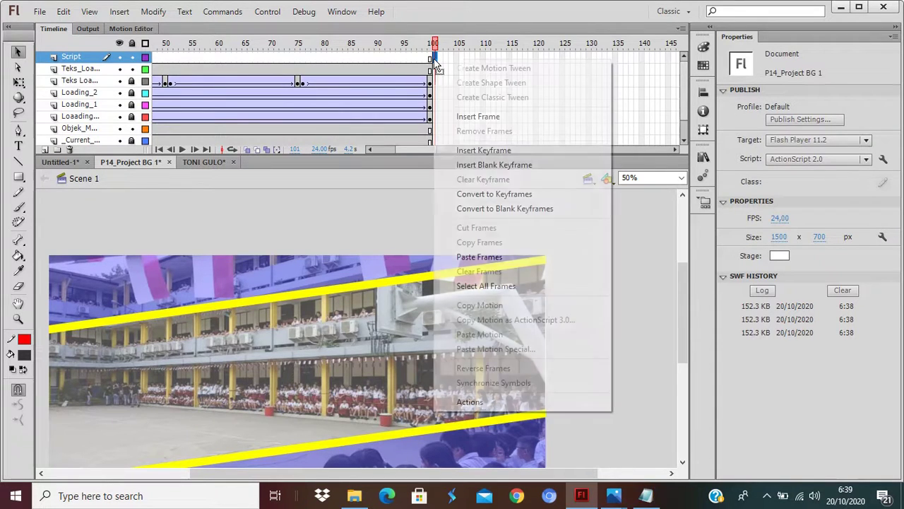
{"action": "left_click", "coordinate": [469, 150]}
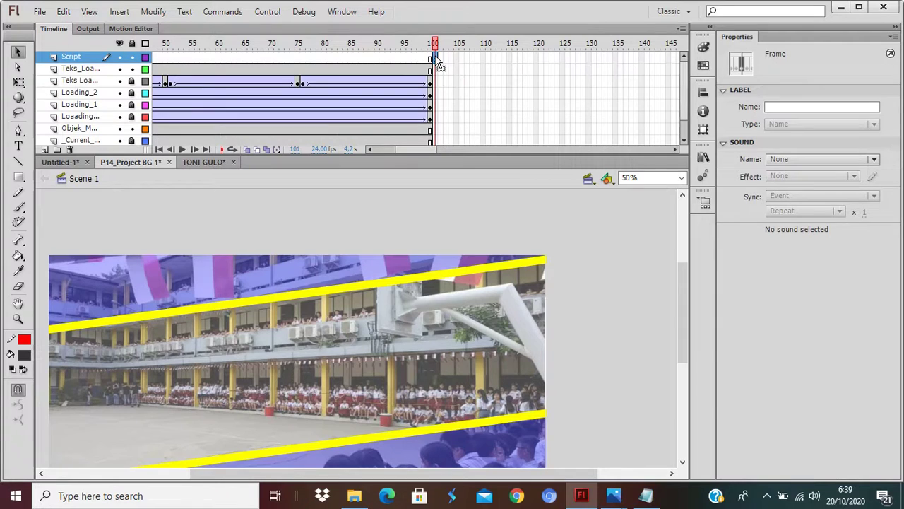
Add the action stop(); to frame 101 of the Script layer and test the movie.
{"action": "key", "text": "F9"}
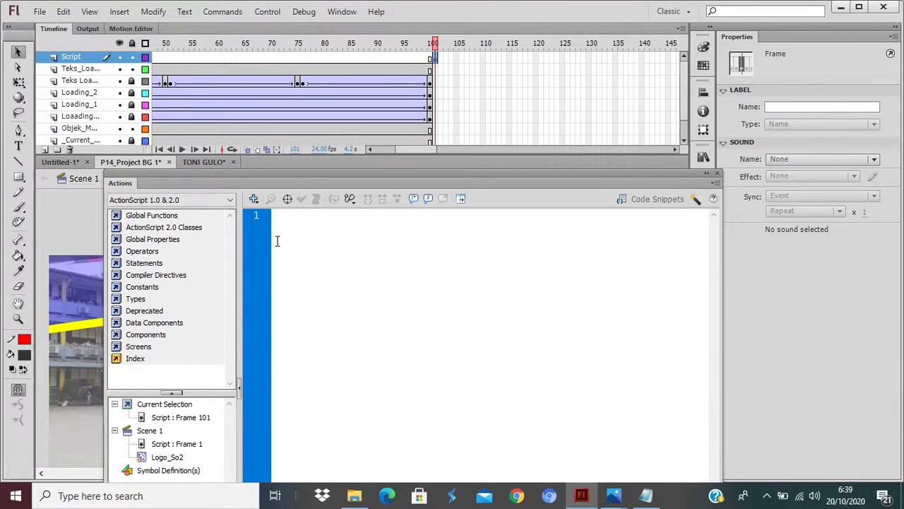
{"action": "type", "text": "stop("}
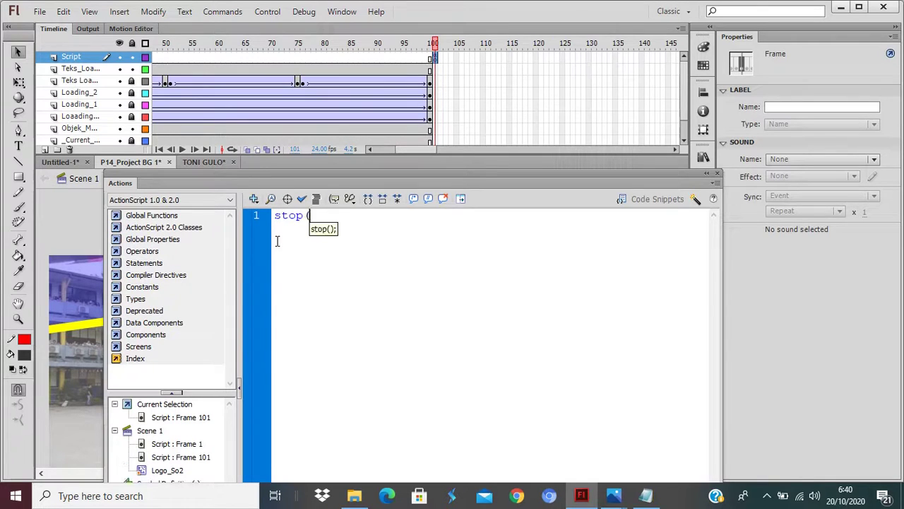
{"action": "type", "text": ");"}
{"action": "key", "text": "ctrl+Return"}
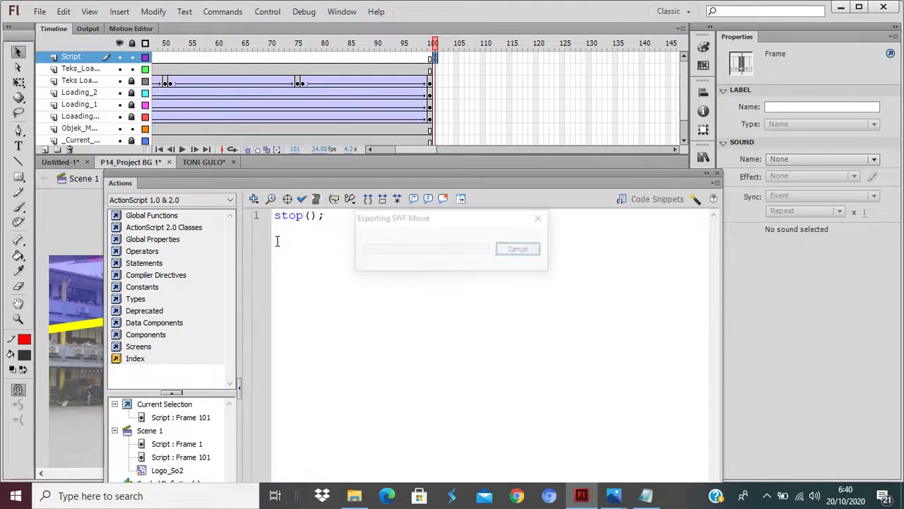